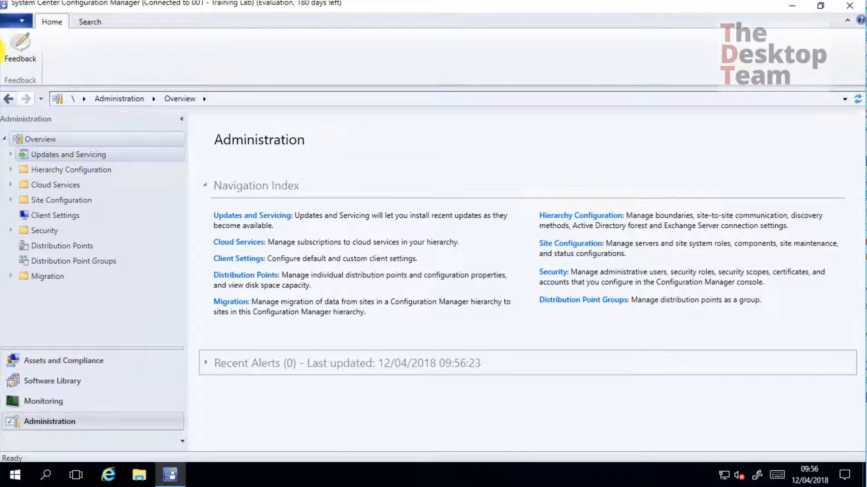
Examine the Configuration Manager 1710 Hotfix Rollup under Updates and Servicing and open the Assets and Compliance workspace.
click(55, 155)
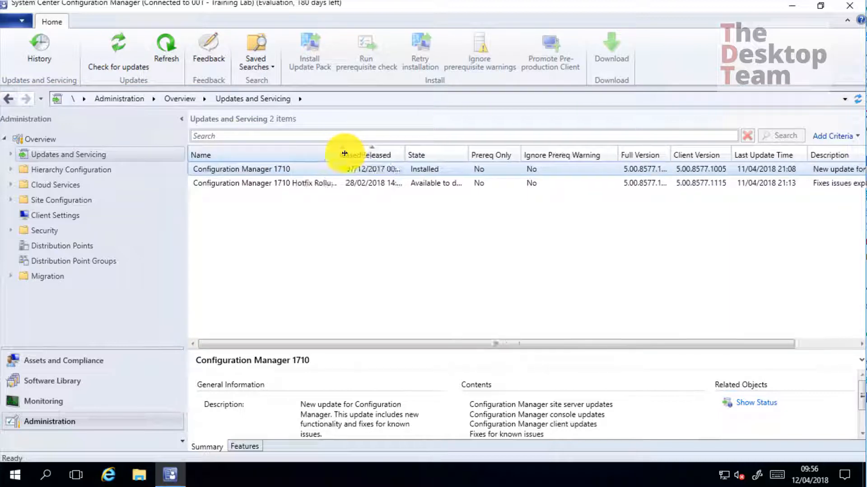
click(293, 182)
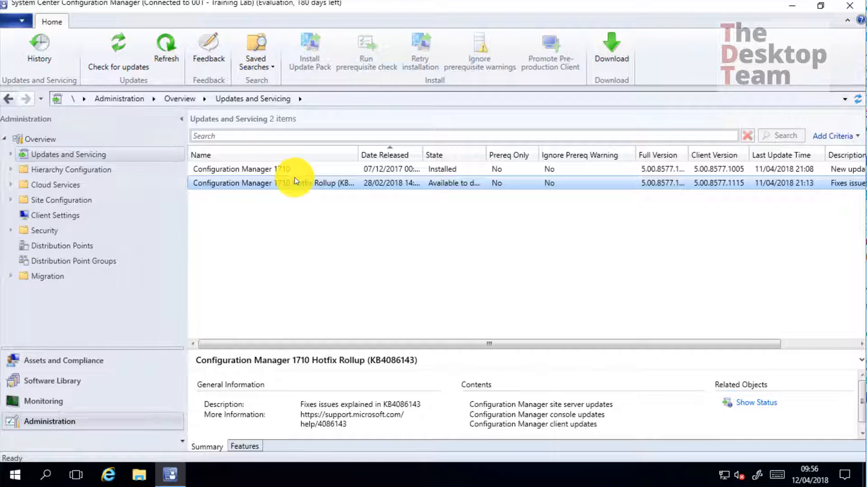
click(290, 219)
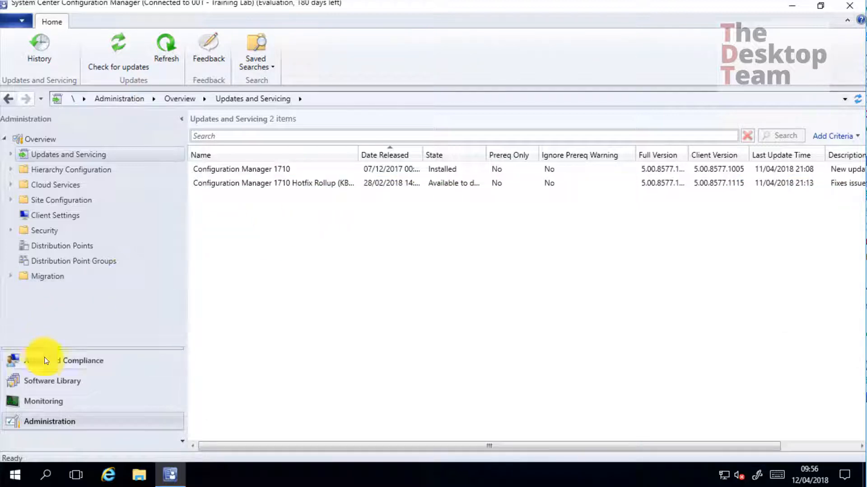
click(44, 363)
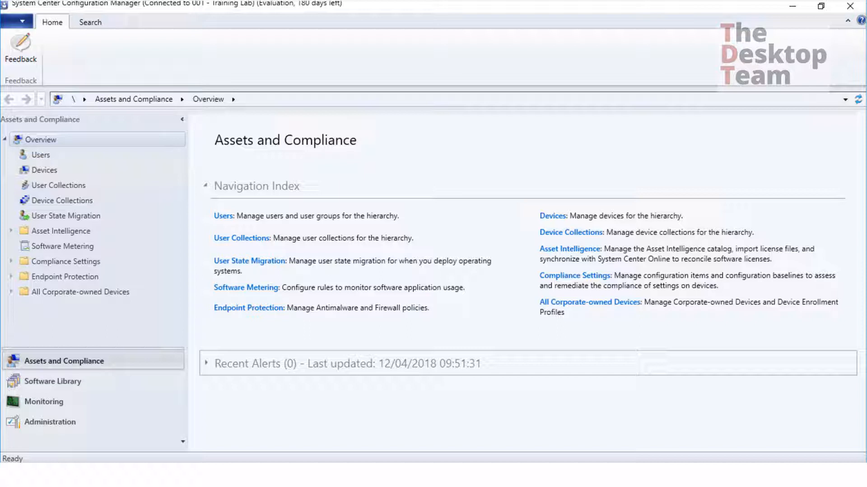
Switch to Paint and enlarge the blank canvas to fill the window.
key(super+r)
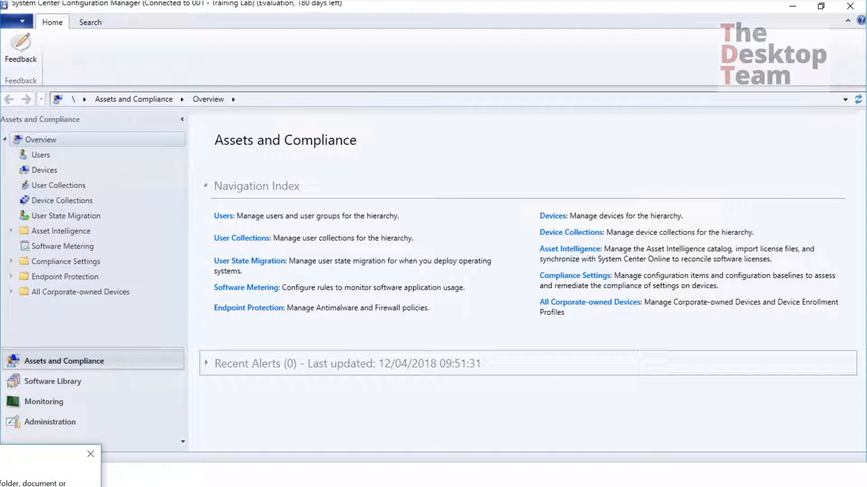
key(Return)
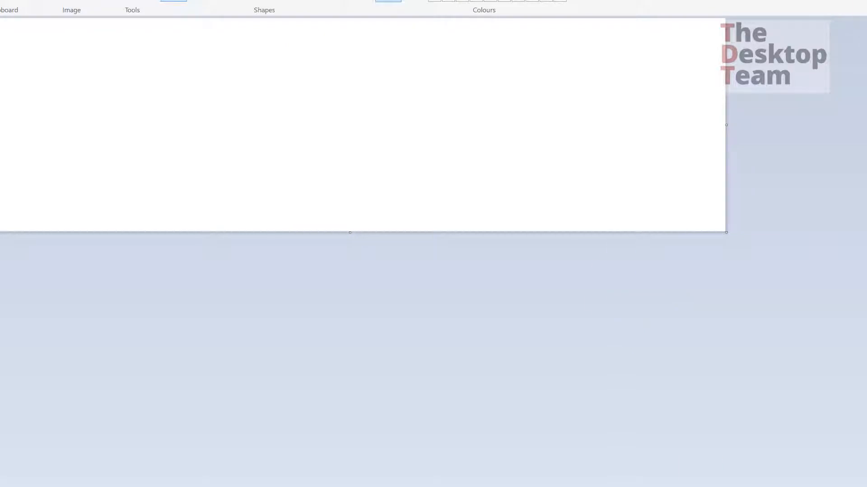
drag(727, 232, 858, 474)
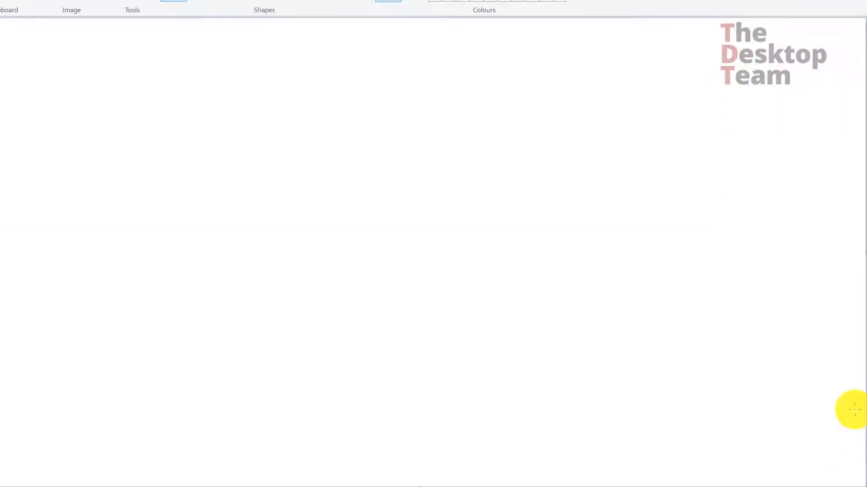
Sketch a server box in the upper-left corner of the canvas and handwrite "SCCM" above it.
mouse_move(16, 64)
mouse_down()
mouse_move(17, 120)
mouse_move(60, 51)
mouse_move(22, 122)
mouse_up()
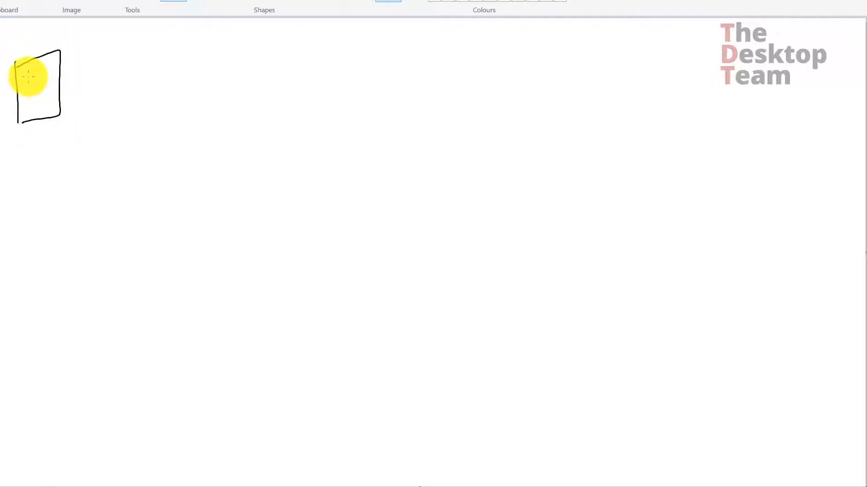
mouse_move(23, 34)
mouse_down()
mouse_move(15, 49)
mouse_move(27, 48)
mouse_up()
mouse_move(45, 33)
mouse_down()
mouse_move(39, 44)
mouse_move(71, 43)
mouse_up()
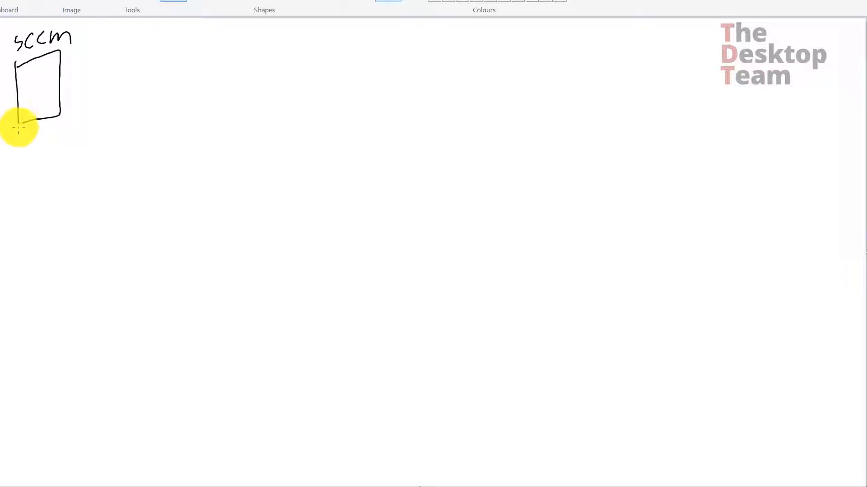
drag(17, 127, 30, 121)
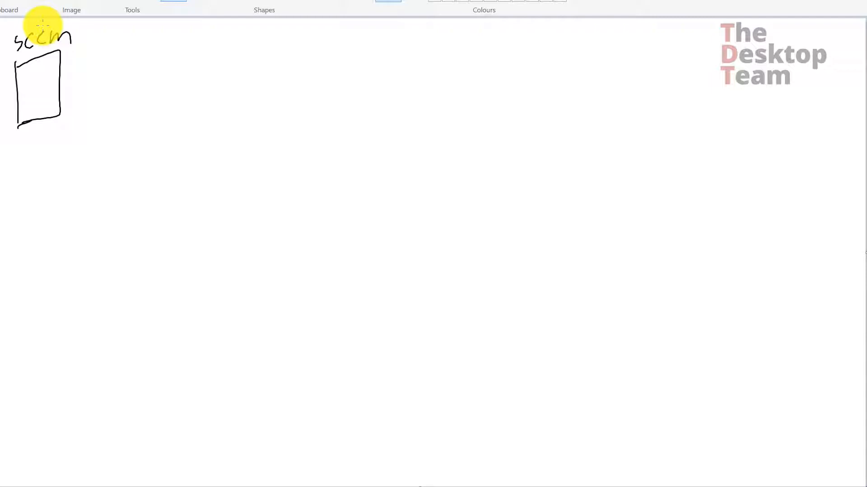
Sketch a box labelled "SCCM clients" across from the server and a smaller box labelled "MP" between the two.
mouse_move(415, 93)
mouse_down()
mouse_move(445, 42)
mouse_move(420, 95)
mouse_up()
mouse_move(482, 54)
mouse_down()
mouse_move(481, 68)
mouse_move(497, 67)
mouse_move(556, 43)
mouse_move(537, 58)
mouse_up()
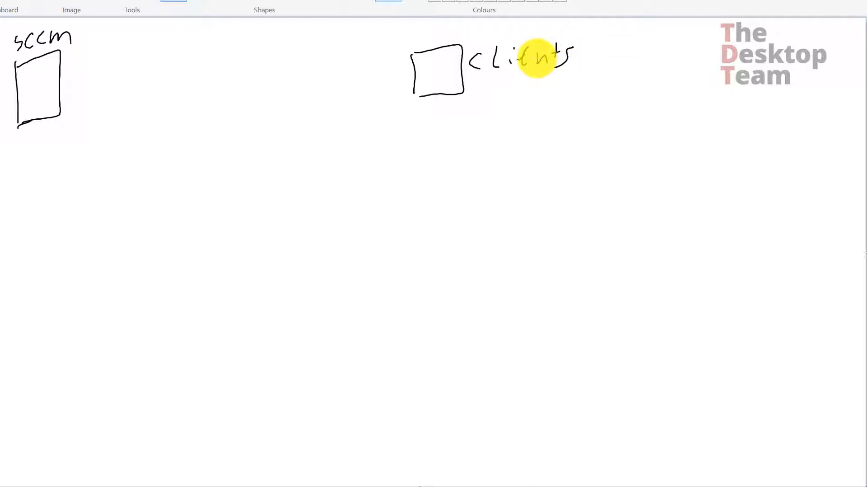
drag(491, 27, 479, 47)
mouse_move(525, 27)
mouse_down()
mouse_move(512, 35)
mouse_move(580, 28)
mouse_up()
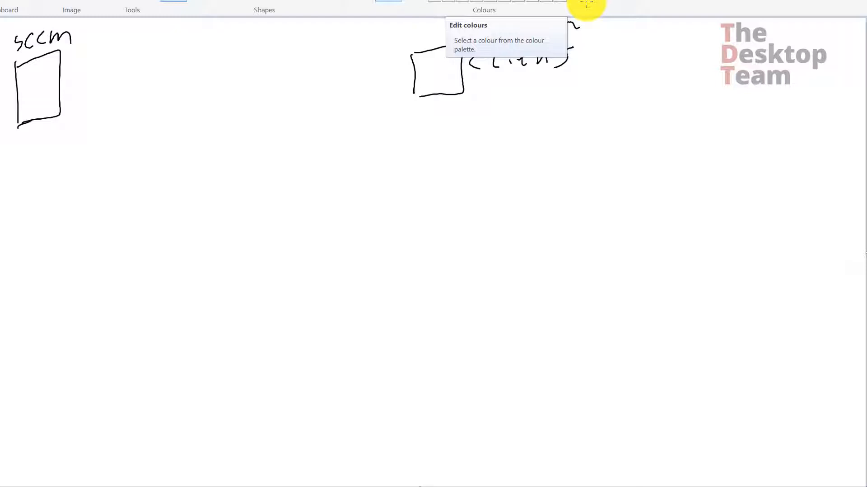
mouse_move(177, 101)
mouse_down()
mouse_move(168, 142)
mouse_move(202, 107)
mouse_move(171, 139)
mouse_up()
drag(181, 91, 201, 71)
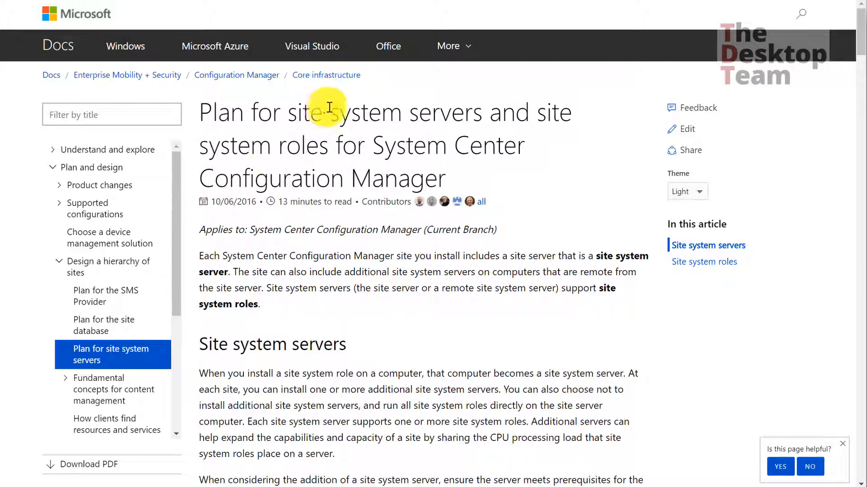
Go through the site system servers and roles article in Microsoft Docs and highlight the Management point role description.
drag(340, 112, 491, 123)
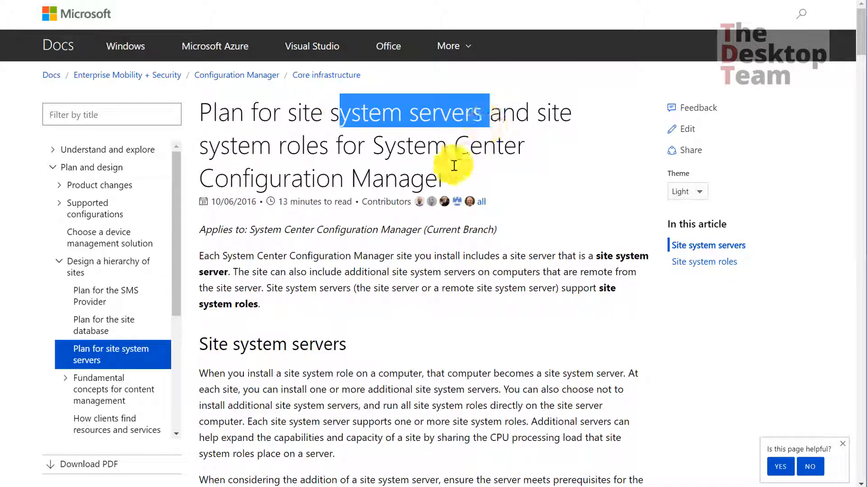
scroll(393, 250, down, 10)
scroll(394, 247, down, 15)
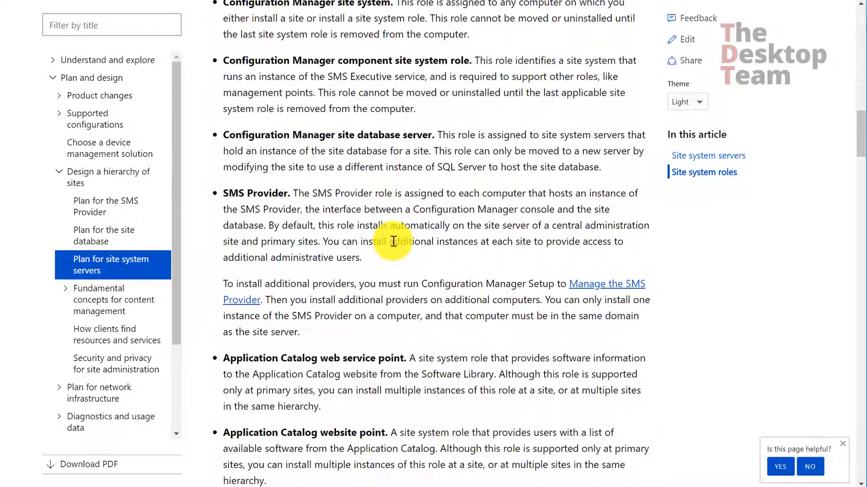
scroll(394, 240, down, 15)
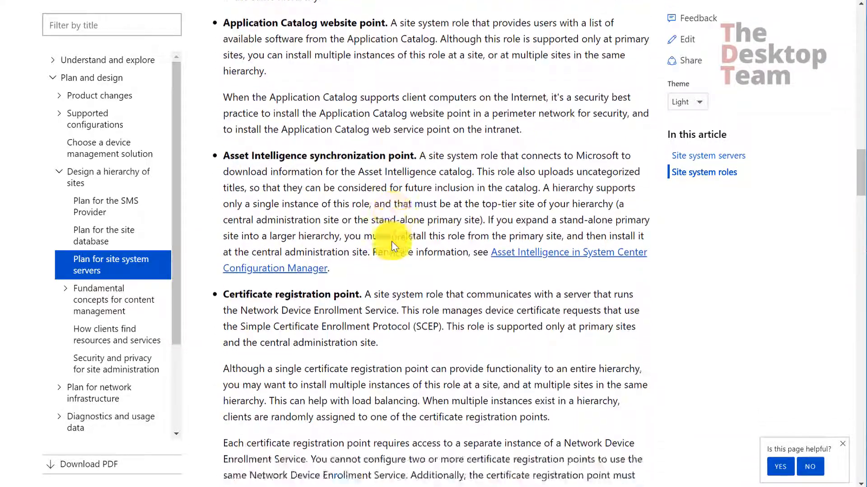
scroll(393, 244, down, 8)
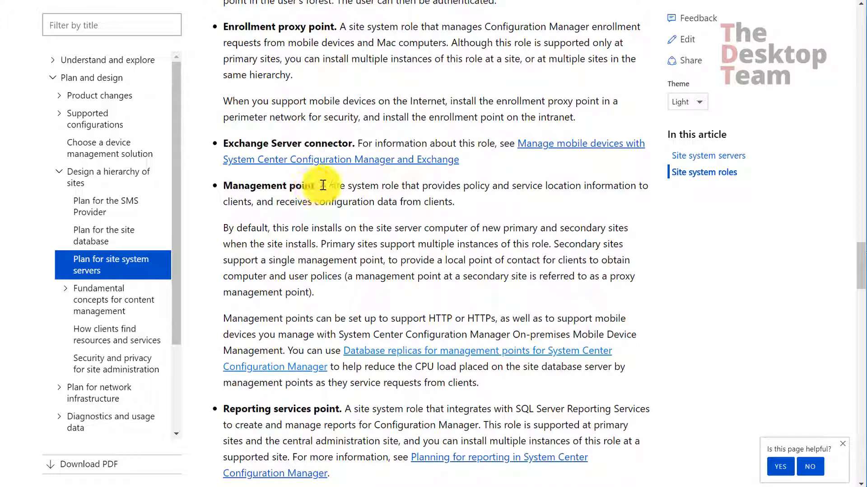
drag(320, 186, 567, 383)
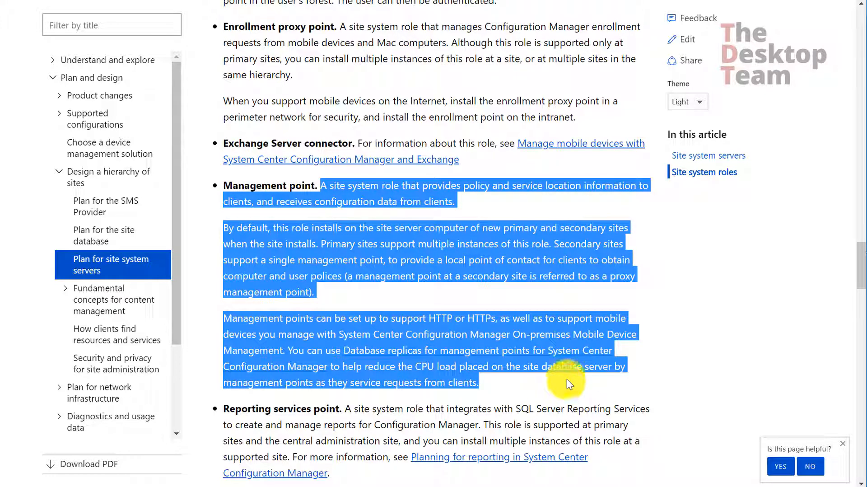
click(503, 322)
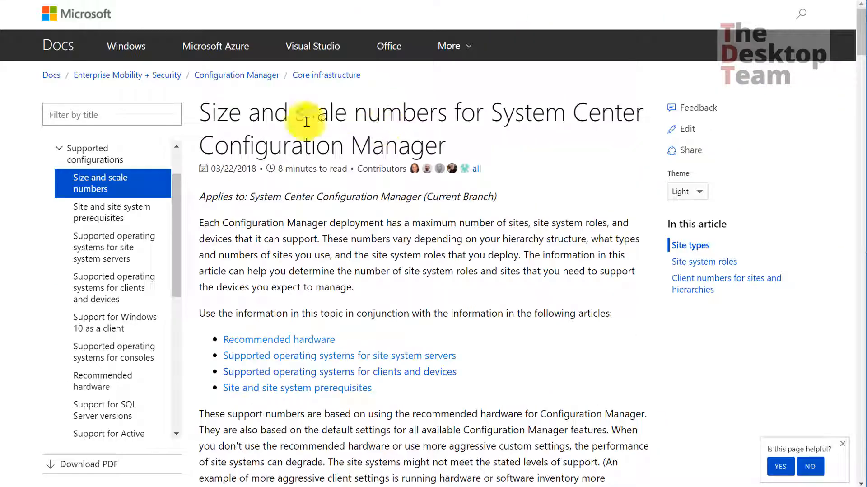
Search the "Size and scale numbers" article for "management point" and highlight how many a primary site supports.
drag(200, 112, 490, 113)
scroll(424, 210, down, 15)
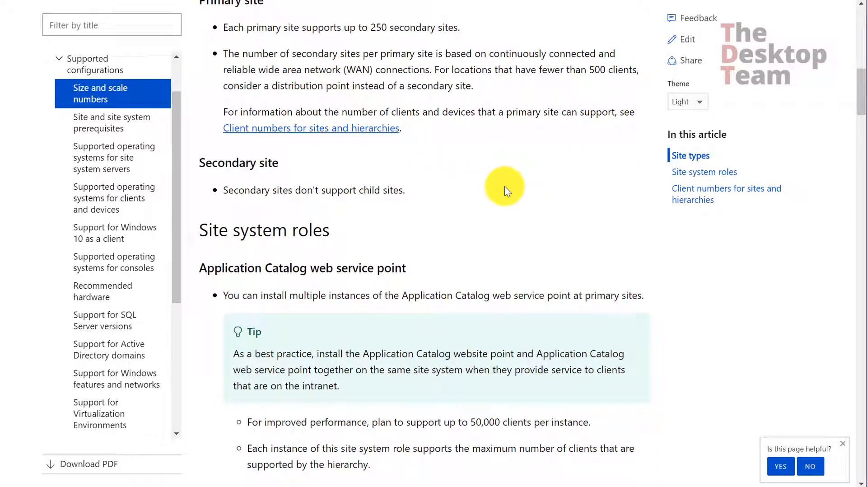
key(ctrl+f)
text(managem)
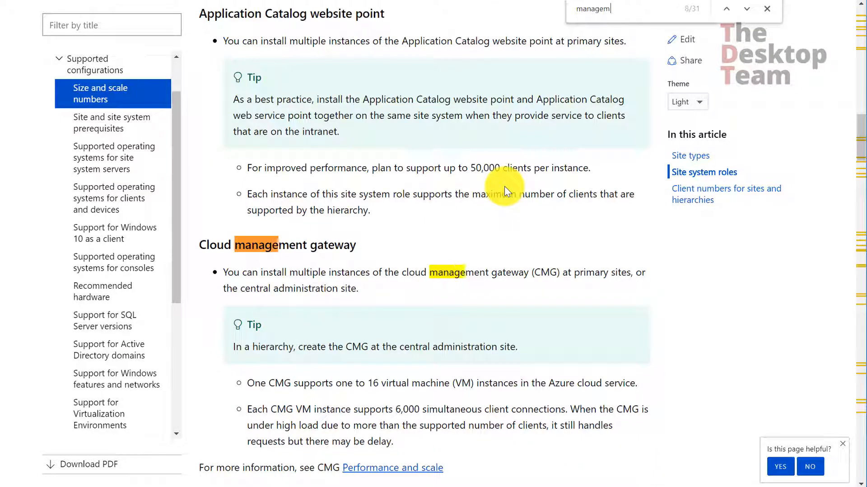
text(ent point)
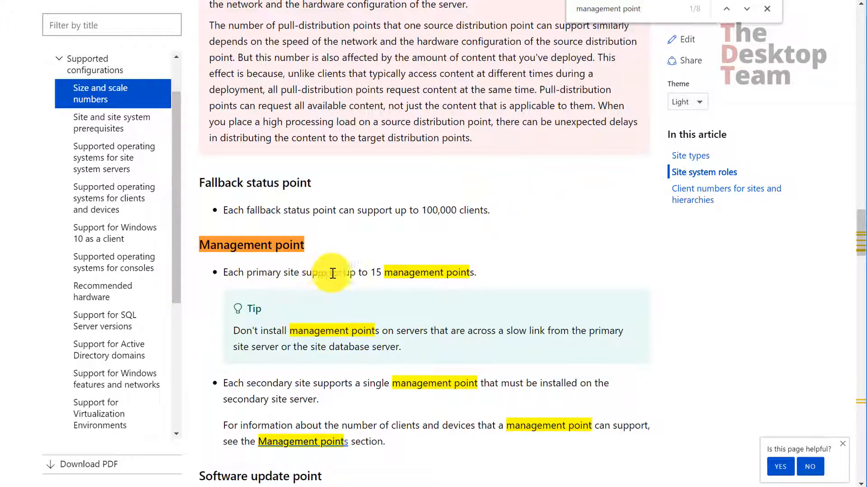
drag(377, 272, 469, 272)
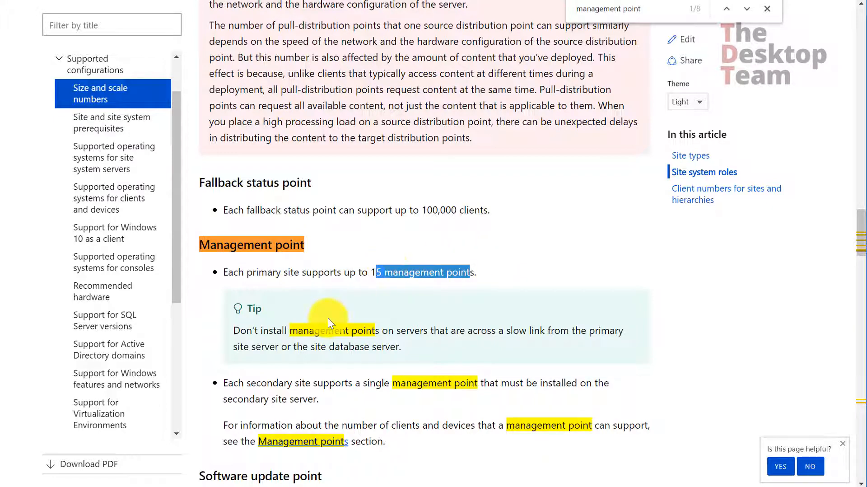
scroll(327, 319, down, 2)
scroll(327, 320, down, 1)
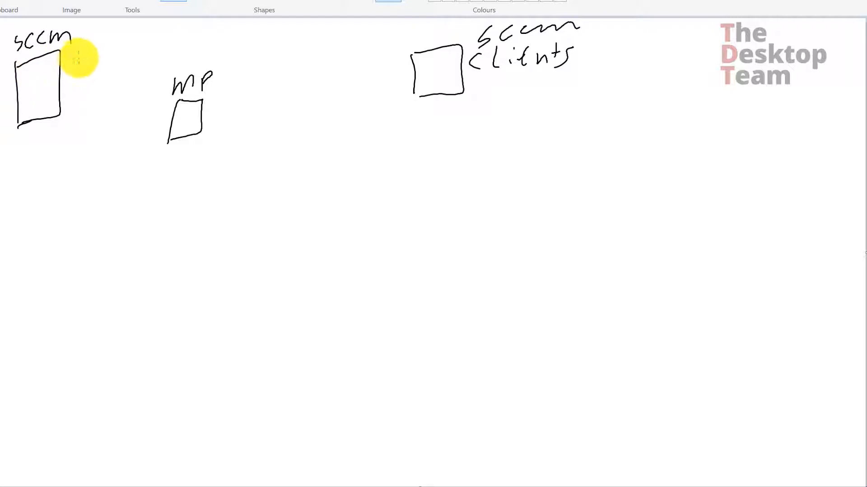
Handwrite the list "App/SW", "OSD" and "SW" beside the SCCM server box in Paint, continuing it with a column of dots.
mouse_move(76, 69)
mouse_down()
mouse_move(101, 63)
mouse_move(116, 43)
mouse_move(114, 63)
mouse_up()
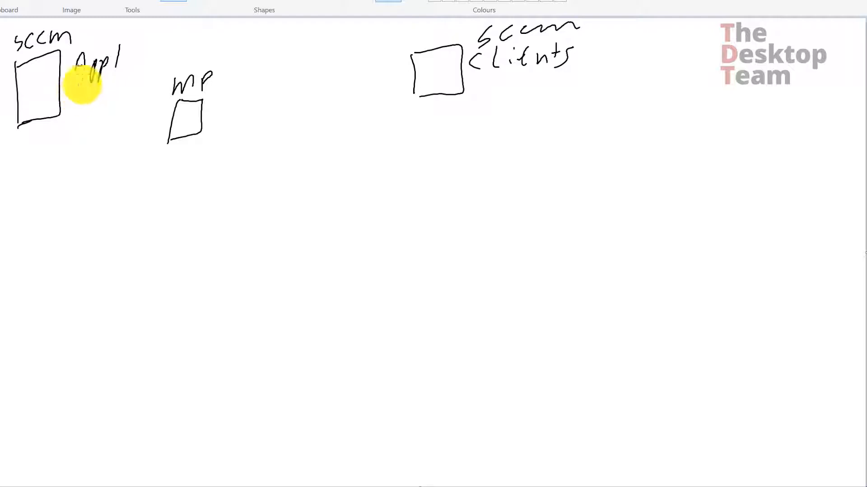
mouse_move(133, 48)
mouse_down()
mouse_move(125, 68)
mouse_move(158, 46)
mouse_up()
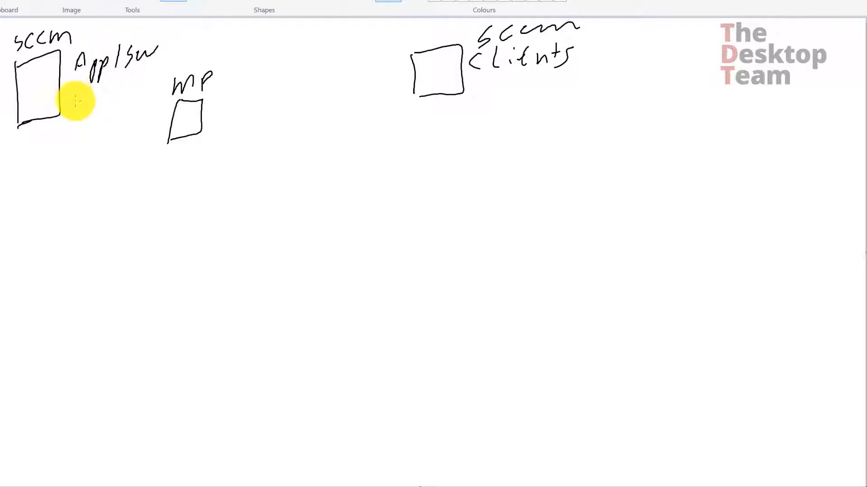
drag(87, 90, 107, 100)
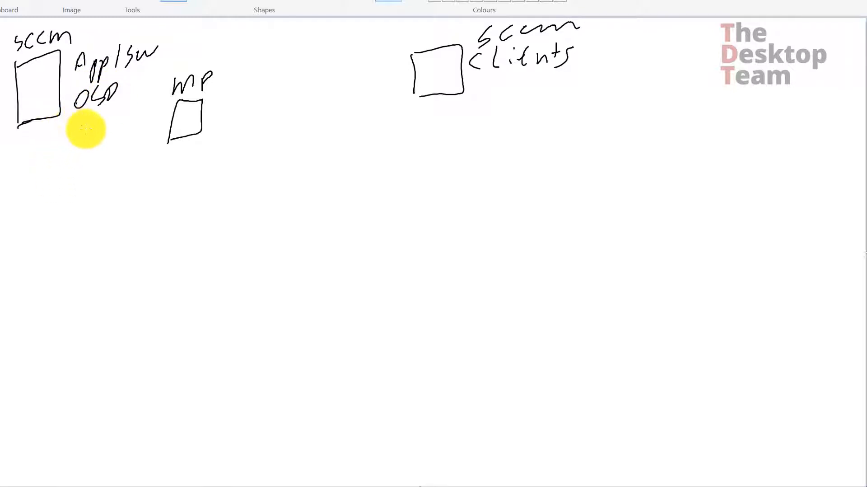
mouse_move(78, 128)
mouse_down()
mouse_move(80, 151)
mouse_move(109, 123)
mouse_up()
click(89, 161)
click(89, 181)
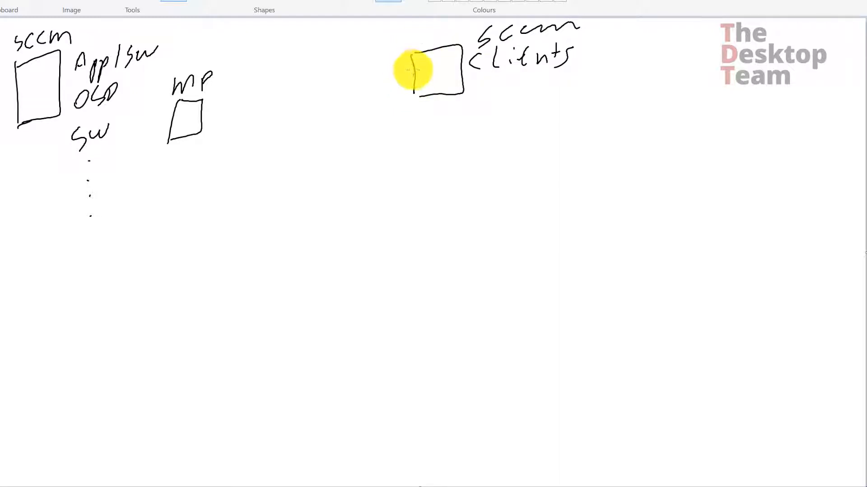
Draw an arrow from the clients box to the MP box and label it "80/443".
mouse_move(412, 72)
mouse_down()
mouse_move(256, 107)
mouse_move(237, 99)
mouse_move(238, 107)
mouse_move(213, 118)
mouse_up()
mouse_move(267, 77)
mouse_down()
mouse_move(259, 74)
mouse_move(273, 77)
mouse_up()
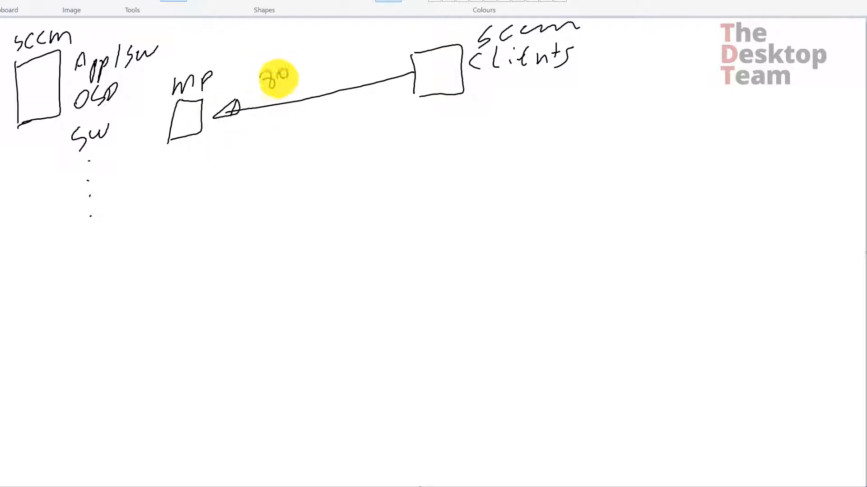
mouse_move(311, 45)
mouse_down()
mouse_move(302, 81)
mouse_move(343, 72)
mouse_move(332, 67)
mouse_up()
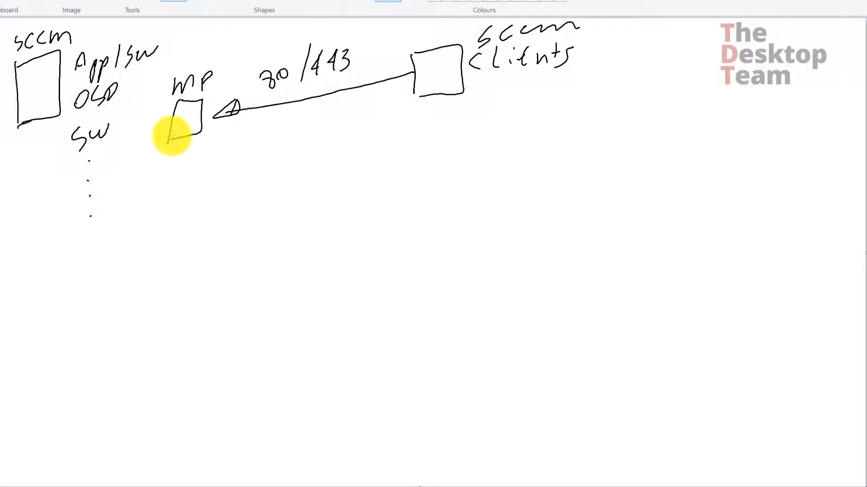
Draw an arrow from the MP box to a small database symbol below the SCCM server, labelled "SQL" and "CM_001".
mouse_move(169, 132)
mouse_down()
mouse_move(97, 159)
mouse_move(77, 155)
mouse_move(82, 163)
mouse_up()
mouse_move(26, 172)
mouse_down()
mouse_move(28, 186)
mouse_move(39, 162)
mouse_move(34, 186)
mouse_up()
mouse_move(32, 156)
mouse_down()
mouse_move(27, 165)
mouse_move(40, 150)
mouse_up()
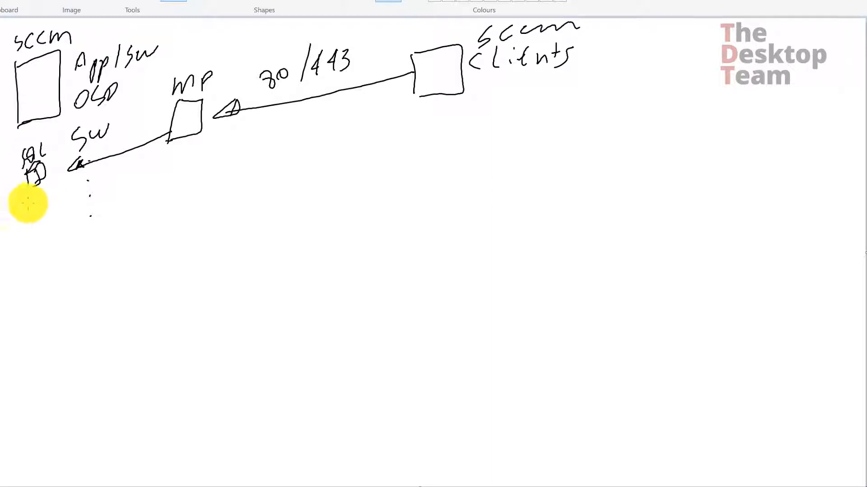
mouse_move(27, 201)
mouse_down()
mouse_move(42, 209)
mouse_move(68, 199)
mouse_up()
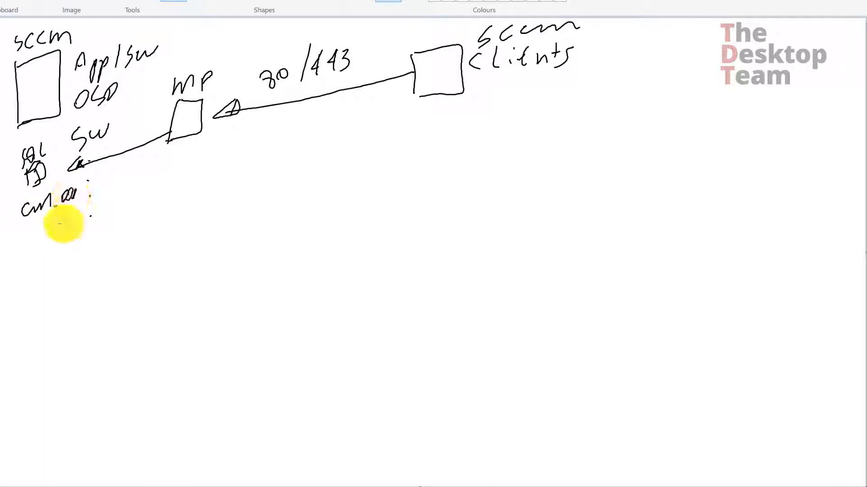
Draw a return arrow from the MP box to the clients box and circle the MP.
mouse_move(209, 139)
mouse_down()
mouse_move(407, 102)
mouse_move(400, 115)
mouse_up()
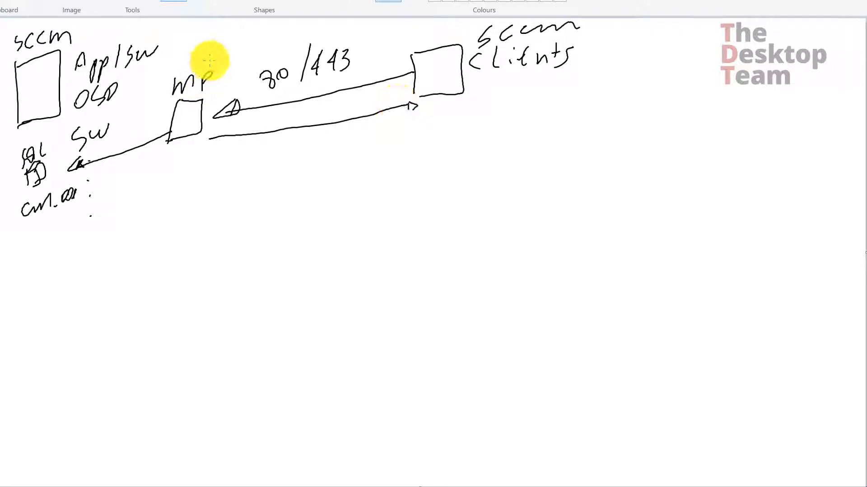
mouse_move(206, 57)
mouse_down()
mouse_move(213, 139)
mouse_move(211, 60)
mouse_up()
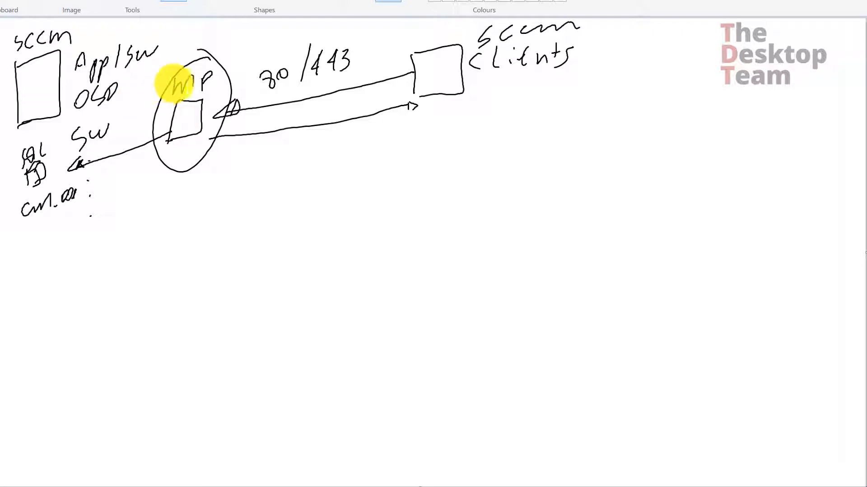
Draw a box labelled "DP" below the MP and handwrite "Policies" under the MP box.
mouse_move(174, 224)
mouse_down()
mouse_move(178, 240)
mouse_move(194, 226)
mouse_move(181, 211)
mouse_up()
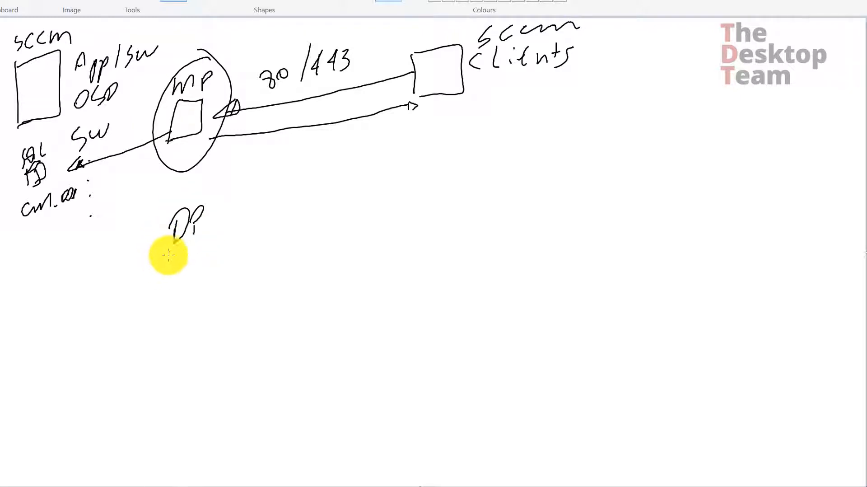
mouse_move(169, 252)
mouse_down()
mouse_move(163, 306)
mouse_move(202, 283)
mouse_move(168, 308)
mouse_up()
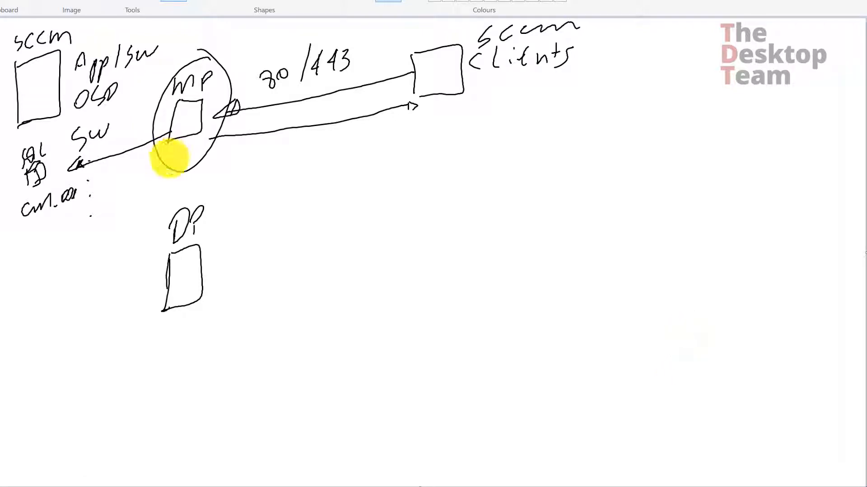
mouse_move(177, 146)
mouse_down()
mouse_move(169, 163)
mouse_move(209, 140)
mouse_move(222, 136)
mouse_move(227, 144)
mouse_up()
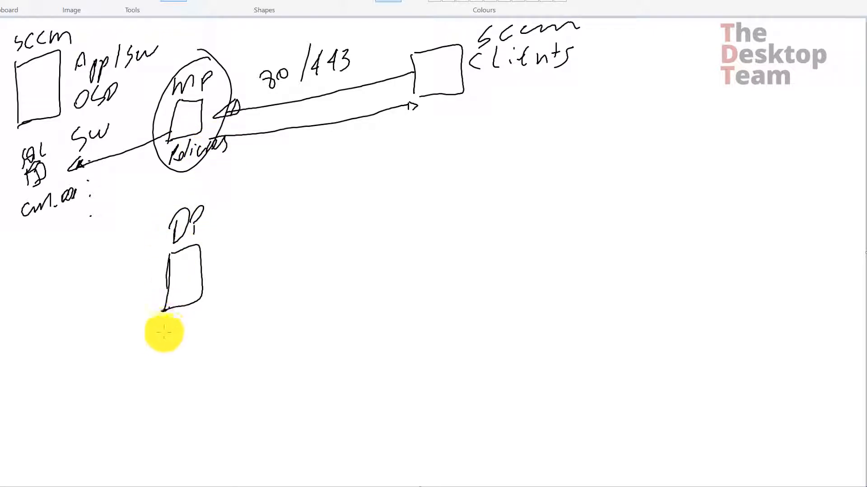
Handwrite "File Share" under the DP box and "IIS" beside it.
mouse_move(167, 338)
mouse_down()
mouse_move(169, 321)
mouse_move(174, 332)
mouse_up()
click(177, 318)
drag(179, 331, 181, 335)
mouse_move(187, 324)
mouse_down()
mouse_move(207, 300)
mouse_move(216, 322)
mouse_move(219, 309)
mouse_move(234, 304)
mouse_up()
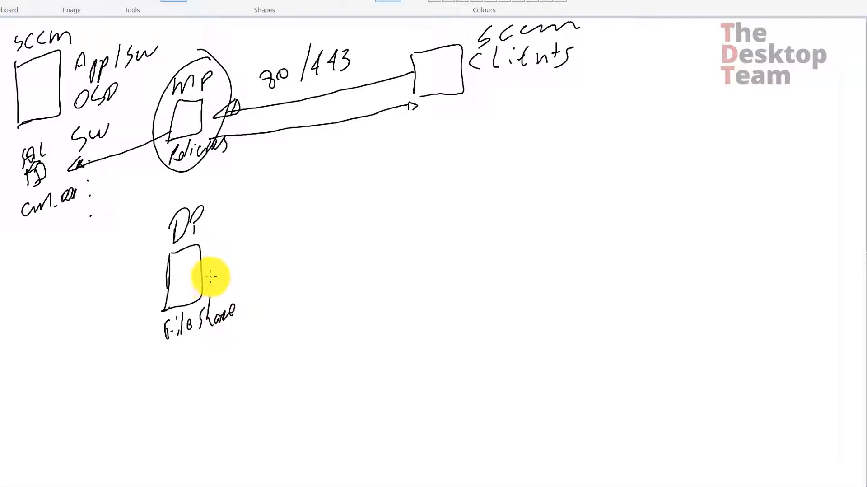
mouse_move(211, 274)
mouse_down()
mouse_move(218, 286)
mouse_move(238, 272)
mouse_up()
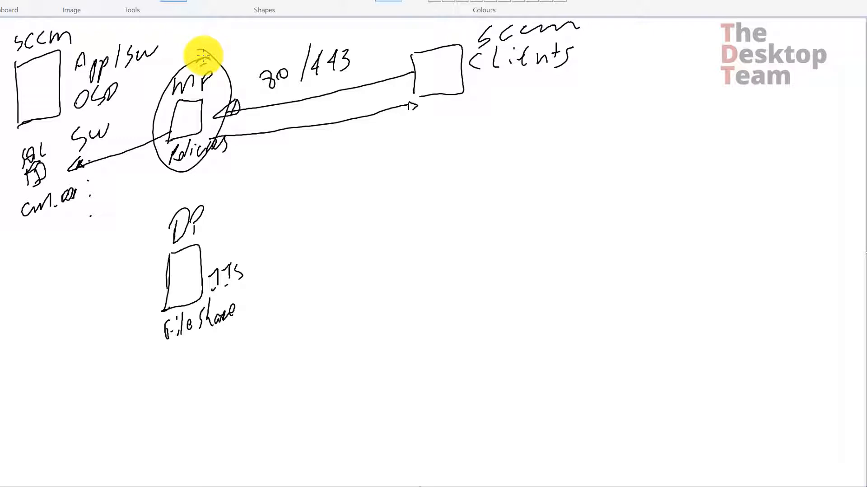
Draw a double-headed arrow between the clients box and the DP, and a vertical line separating the SCCM server from the MP and DP.
mouse_move(437, 96)
mouse_down()
mouse_move(437, 128)
mouse_move(228, 247)
mouse_up()
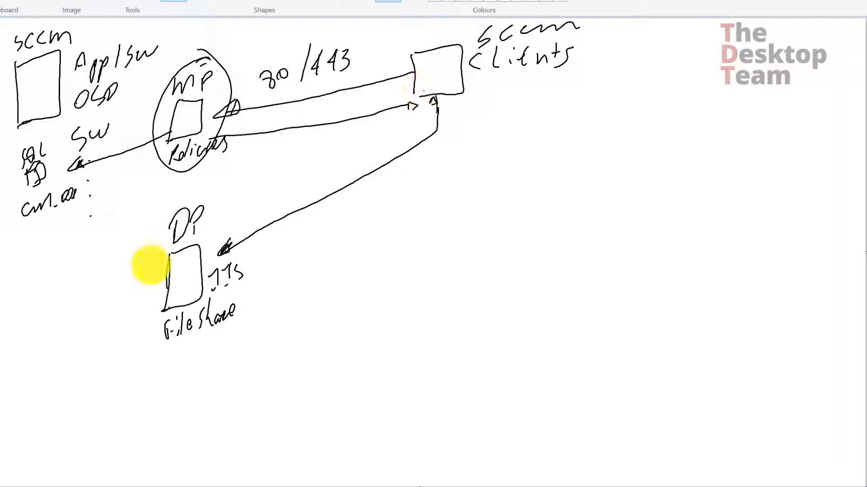
drag(152, 337, 145, 64)
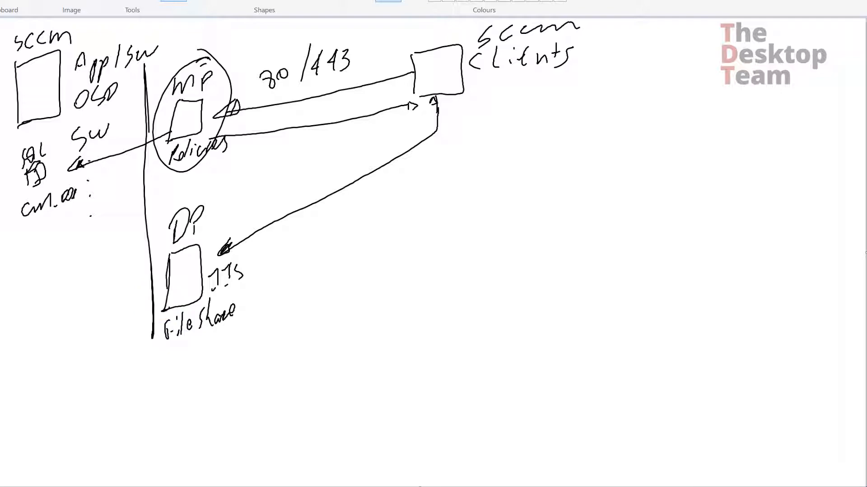
Switch to the Microsoft Docs page in the browser and find the "distribution point" section.
key(alt+Tab)
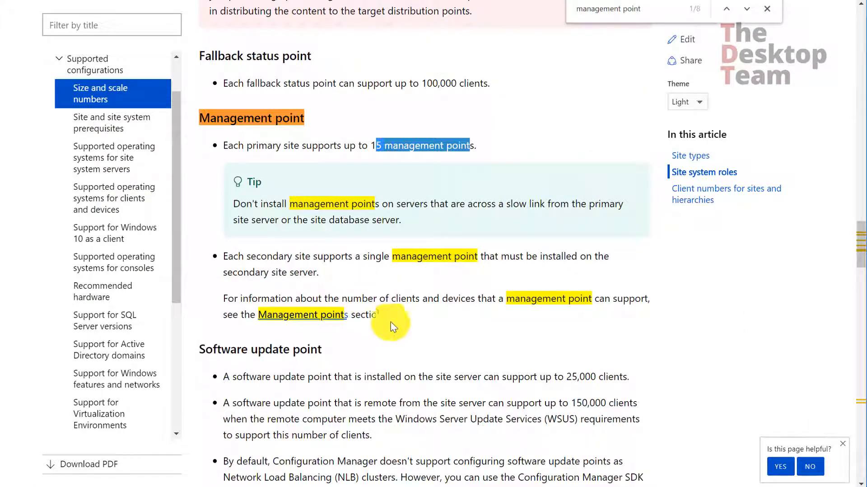
click(402, 335)
key(ctrl+f)
text(d)
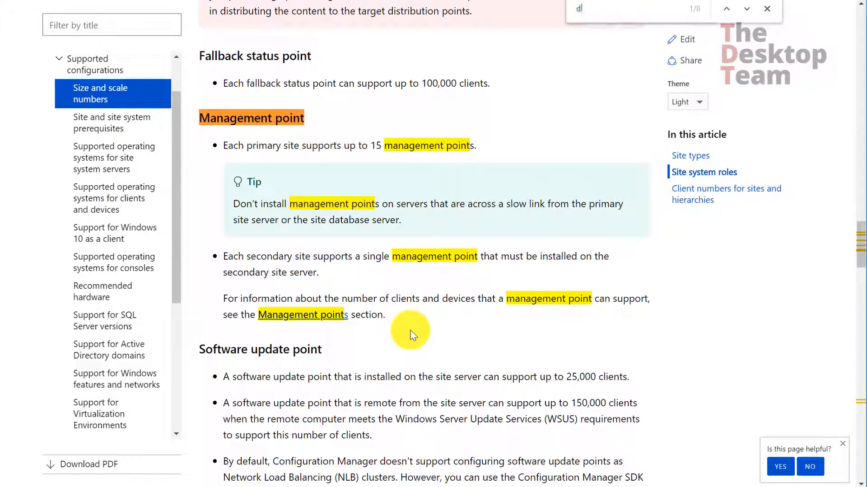
text(istributio)
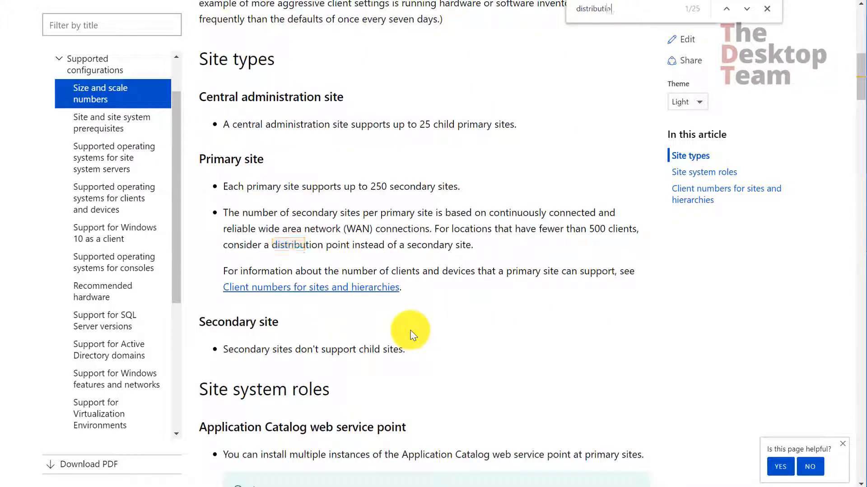
text(n point)
key(Return)
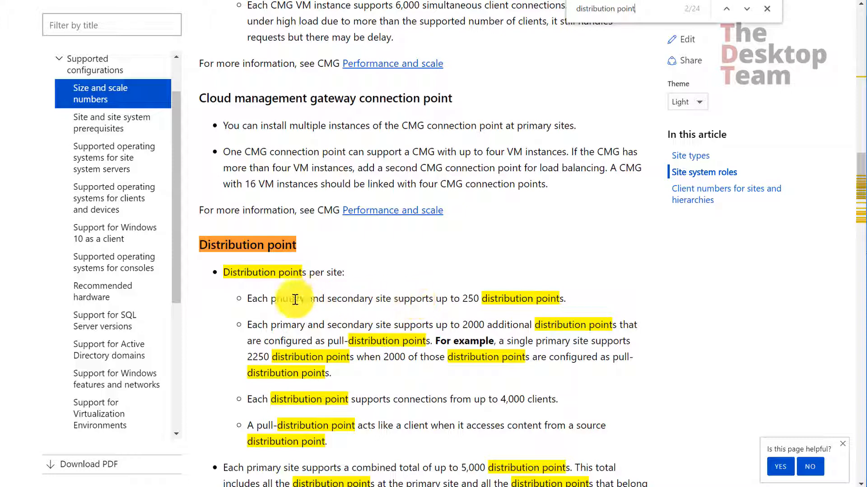
Highlight the limits for distribution points per site, pull-distribution points, client connections, and packages and applications.
drag(463, 298, 481, 297)
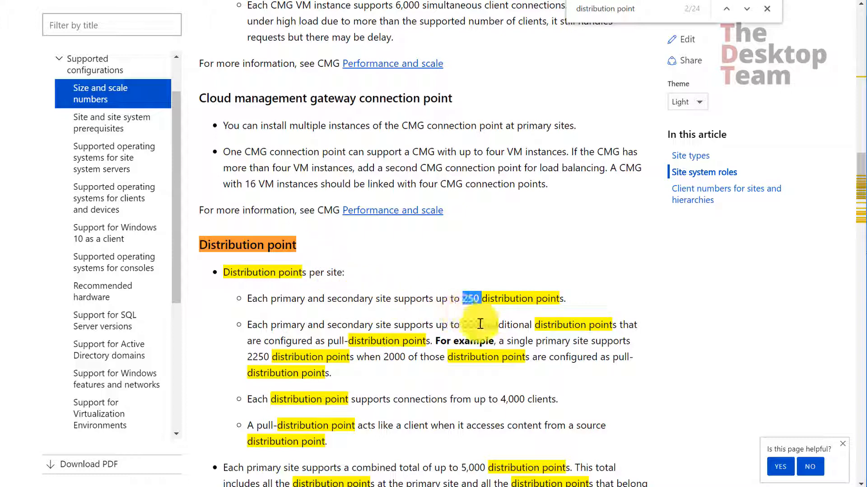
drag(462, 324, 586, 324)
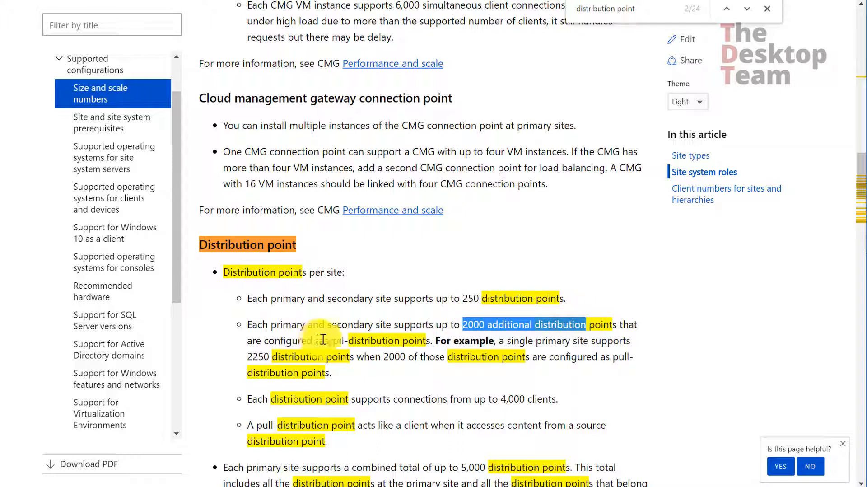
drag(327, 341, 430, 341)
scroll(384, 278, down, 1)
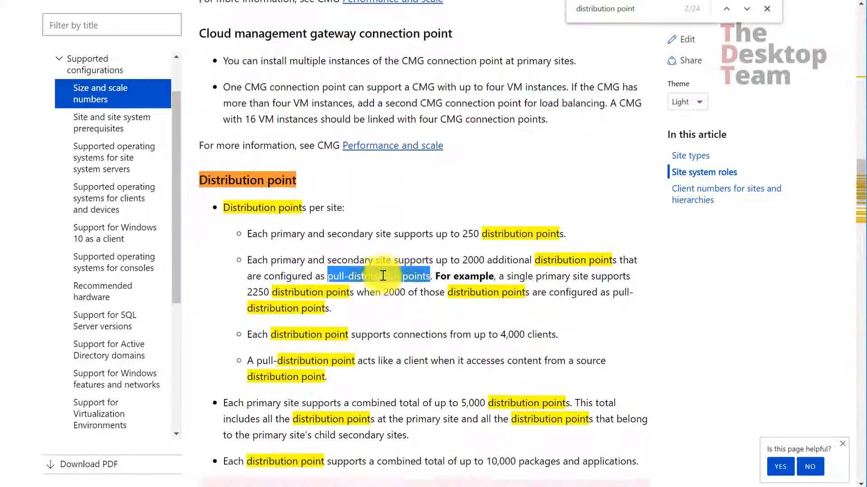
scroll(384, 275, down, 2)
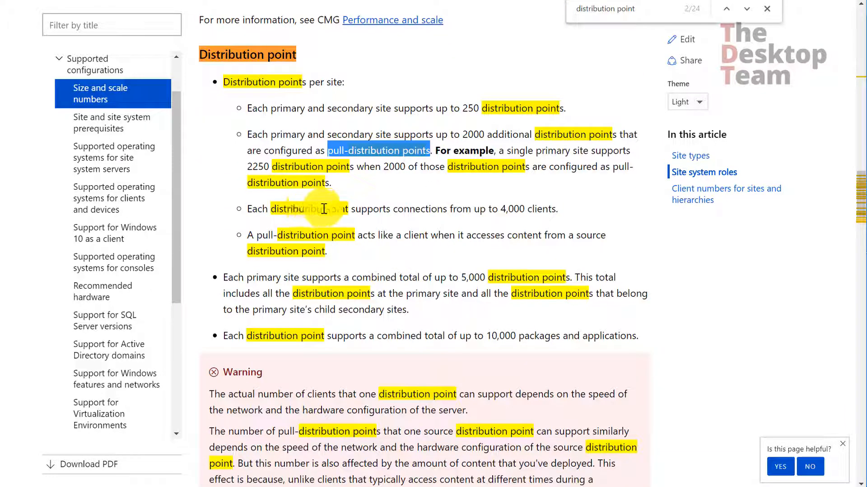
drag(500, 209, 526, 207)
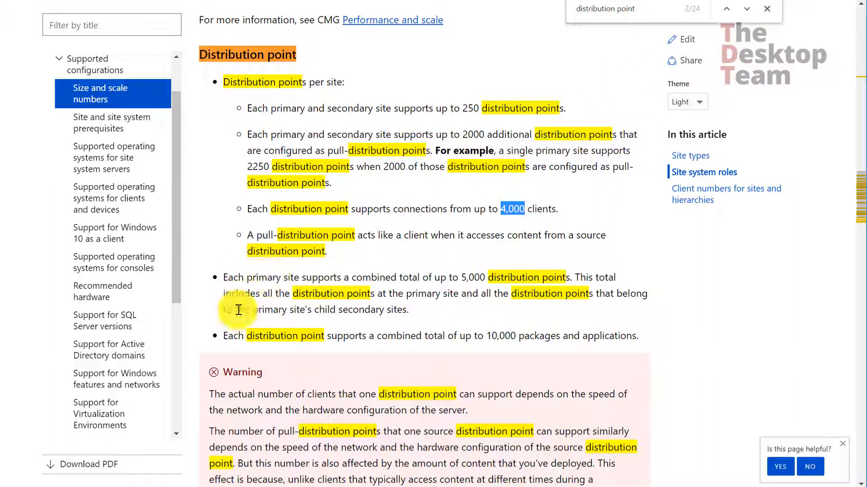
drag(224, 335, 512, 331)
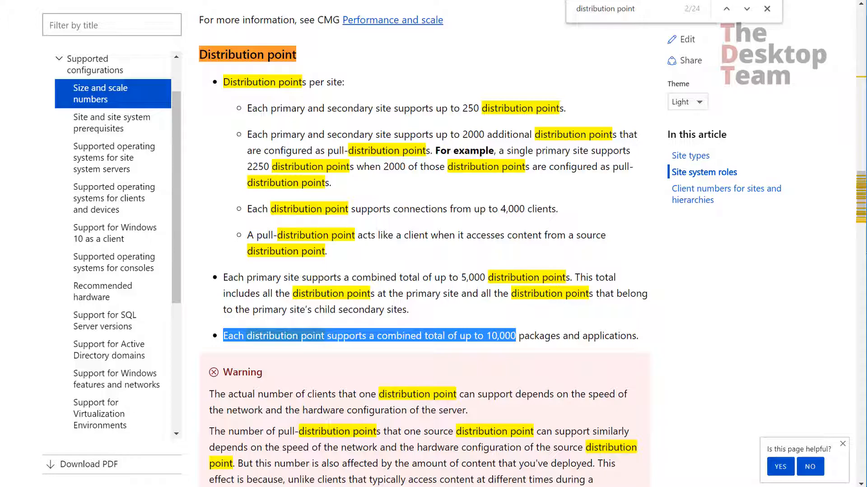
Return to the Paint sketch and handwrite an annotation beside the arrow between the clients and the DP.
click(793, 0)
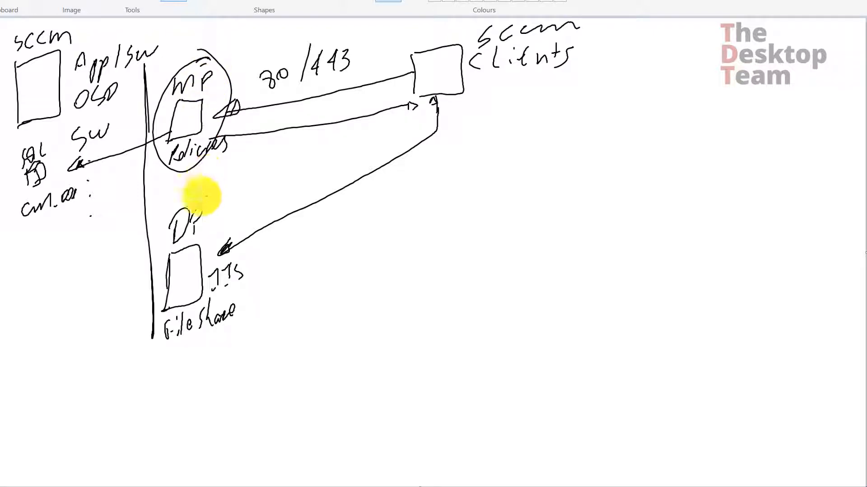
mouse_move(286, 233)
mouse_down()
mouse_move(316, 229)
mouse_move(348, 199)
mouse_move(368, 207)
mouse_move(358, 207)
mouse_move(361, 219)
mouse_up()
mouse_move(314, 240)
mouse_down()
mouse_move(283, 261)
mouse_move(306, 276)
mouse_move(330, 240)
mouse_up()
mouse_move(364, 241)
mouse_down()
mouse_move(361, 263)
mouse_move(372, 258)
mouse_up()
drag(361, 259, 384, 228)
mouse_move(382, 230)
mouse_down()
mouse_move(384, 250)
mouse_move(393, 249)
mouse_up()
mouse_move(384, 229)
mouse_down()
mouse_move(398, 216)
mouse_move(404, 238)
mouse_move(403, 227)
mouse_up()
drag(421, 205, 409, 242)
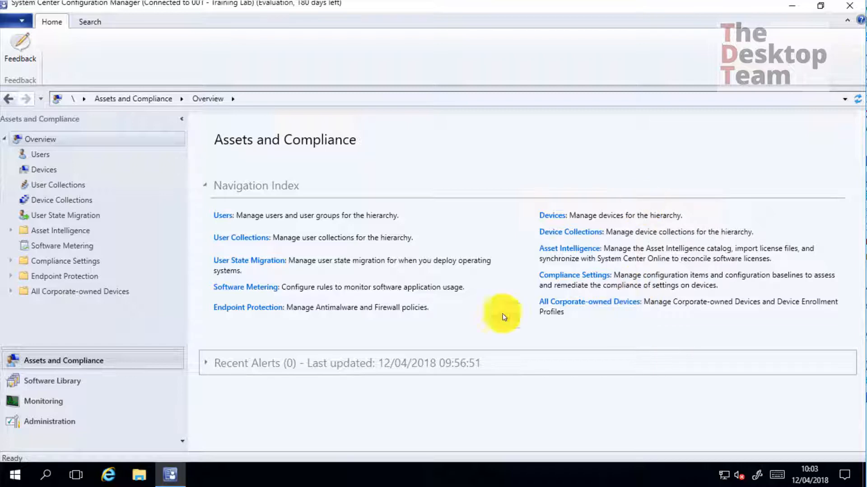
Find and open Windows Firewall with Advanced Security on the Configuration Manager server.
click(15, 474)
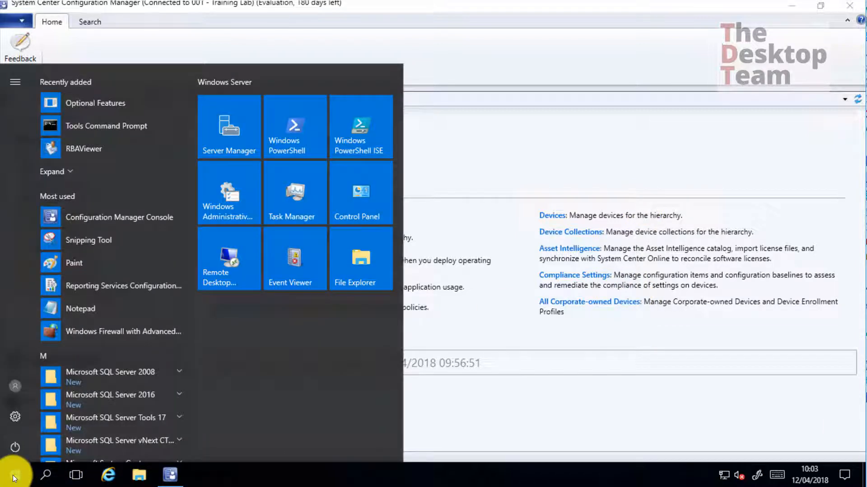
click(14, 477)
text(fire)
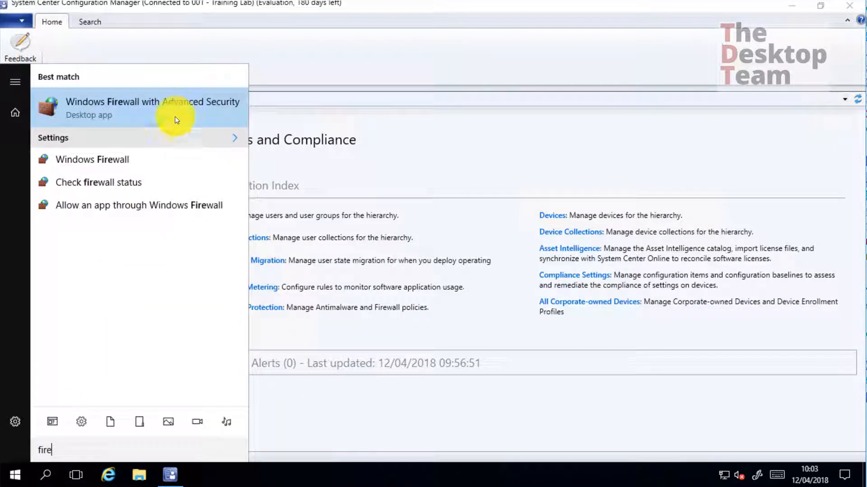
click(176, 119)
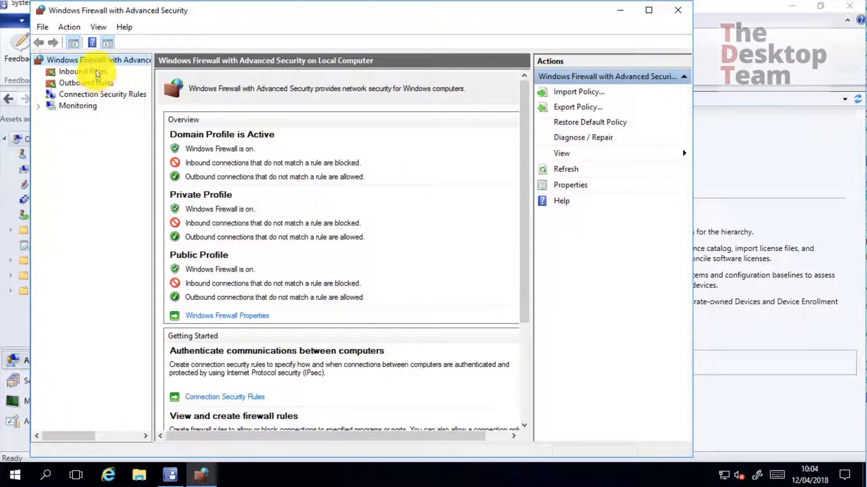
Start a new inbound firewall rule of type Port for TCP with the specific local ports 80,443.
click(97, 73)
right_click(102, 73)
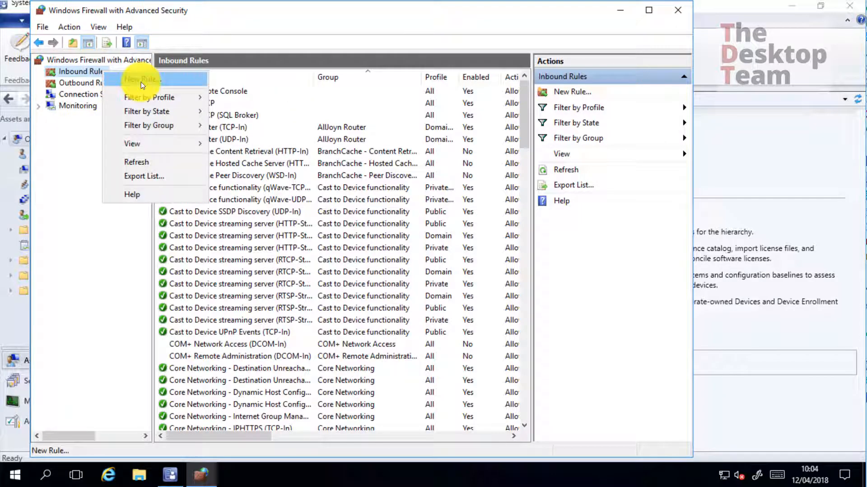
click(141, 81)
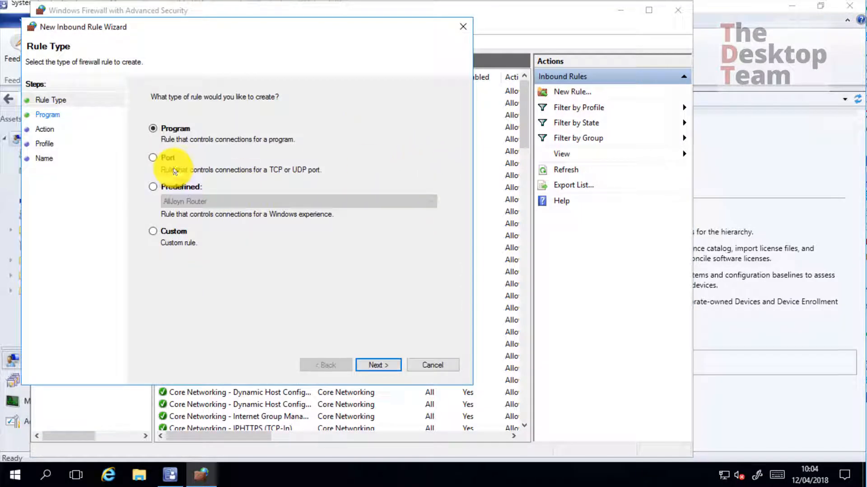
click(171, 162)
click(378, 365)
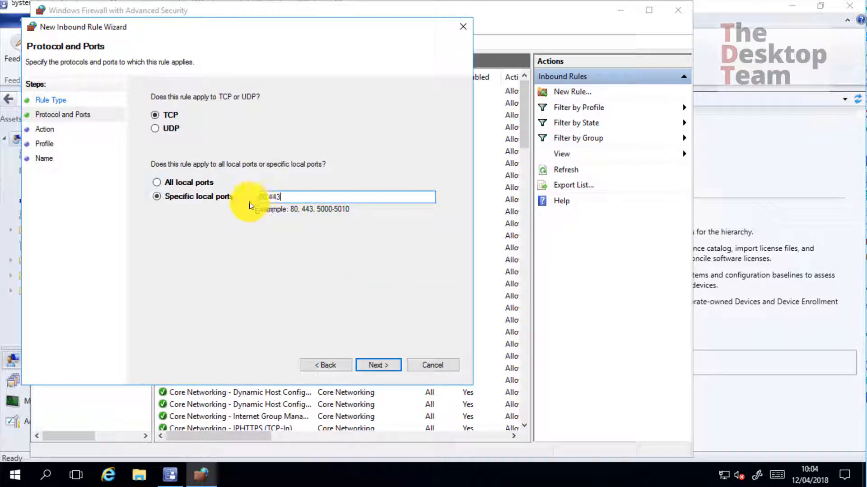
click(380, 364)
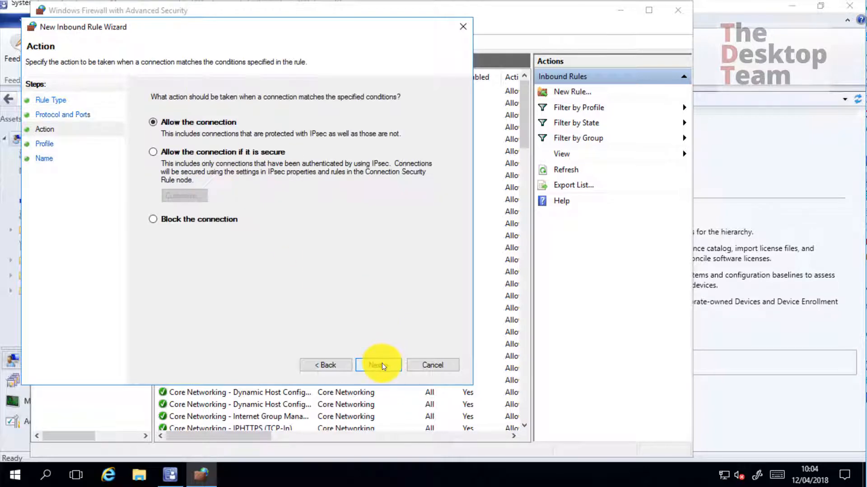
Allow the connection with the default profiles, name the rule "SCCM 80/443 Inbound" and create it.
click(383, 364)
click(379, 364)
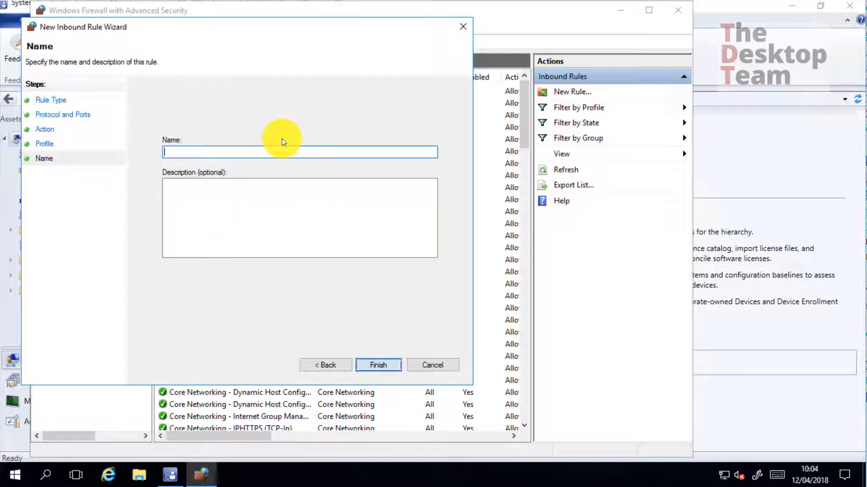
text(SCCM 80/443 Inbound)
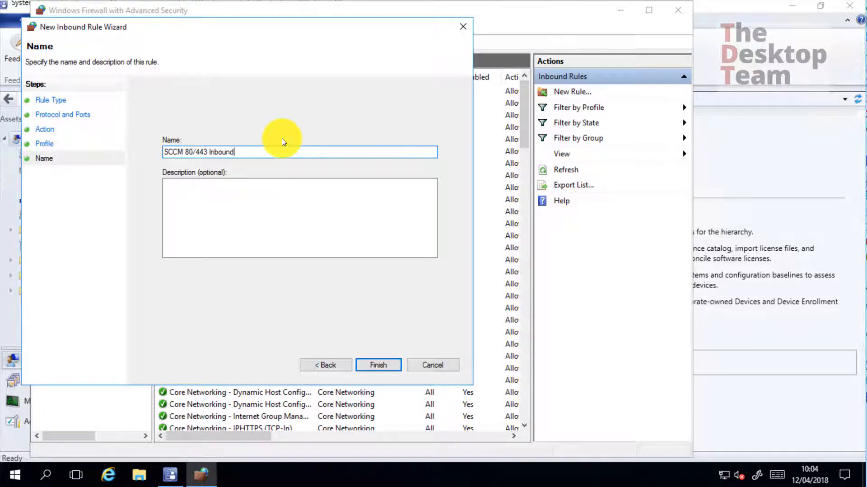
key(Return)
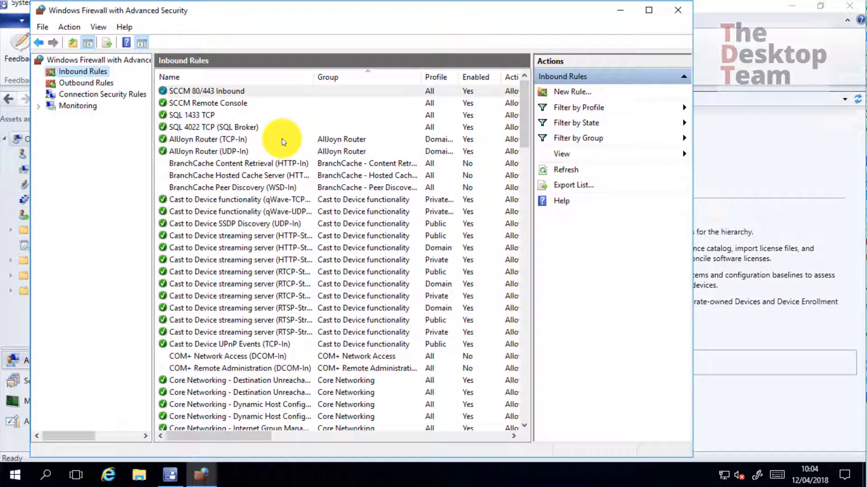
click(247, 92)
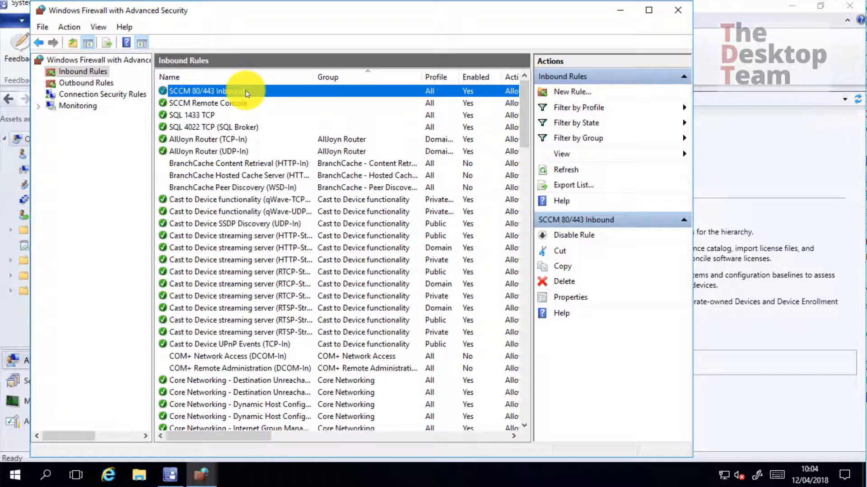
Open the Sites list under Site Configuration in the Configuration Manager console and refresh the 001 - Training Lab site.
click(12, 420)
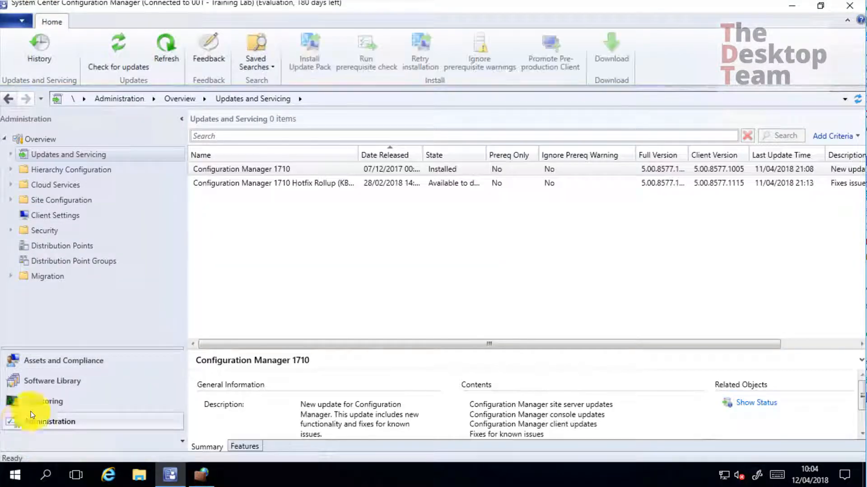
click(10, 200)
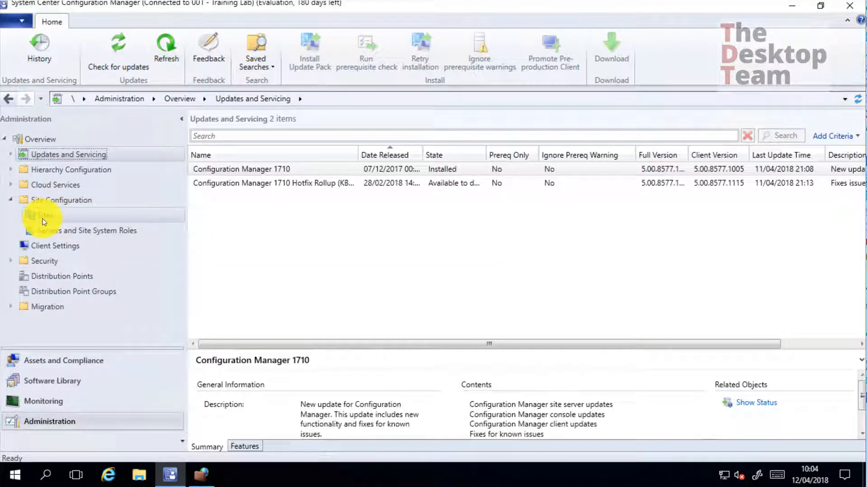
click(45, 215)
click(267, 171)
right_click(282, 173)
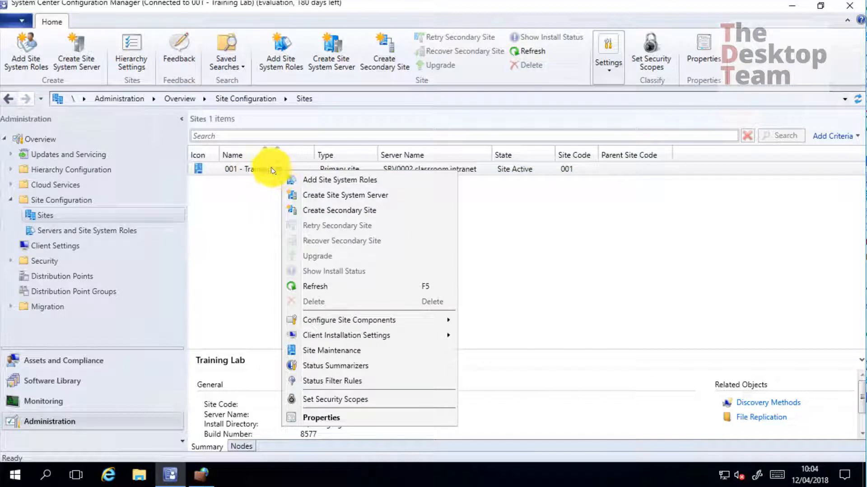
click(324, 286)
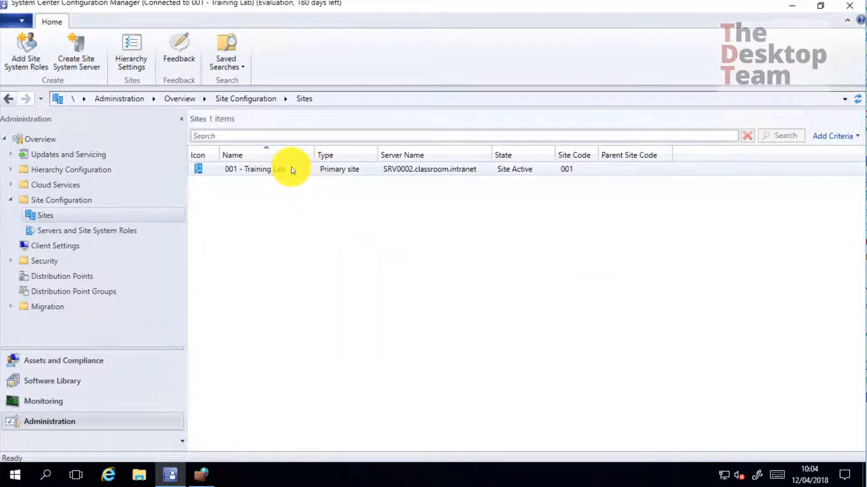
click(291, 170)
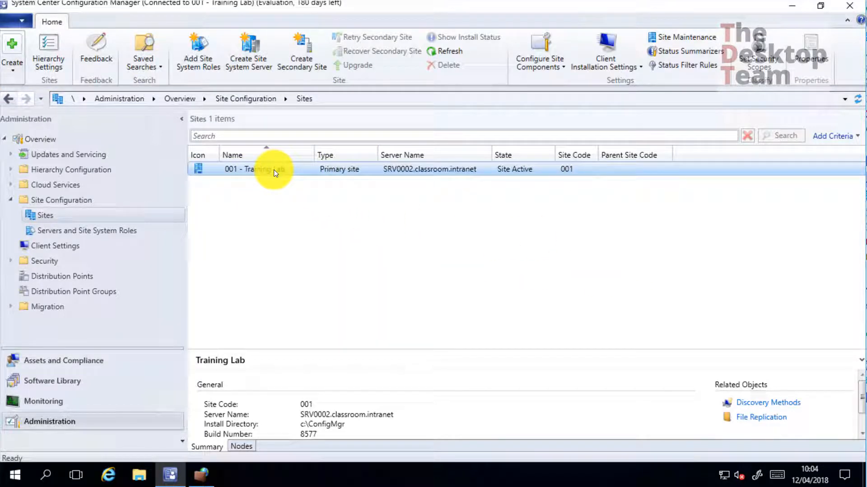
Open the properties of the 001 - Training Lab site and review its active client communication ports for HTTP and HTTPS.
right_click(274, 173)
click(293, 415)
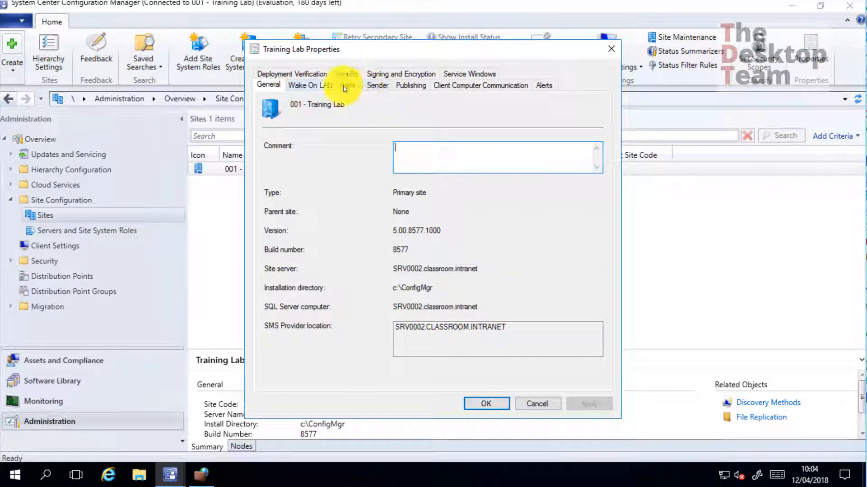
click(347, 85)
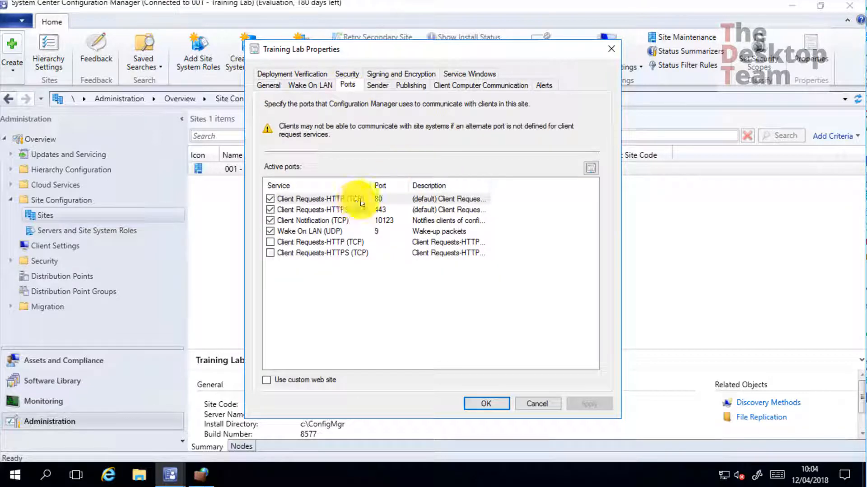
click(383, 199)
click(395, 210)
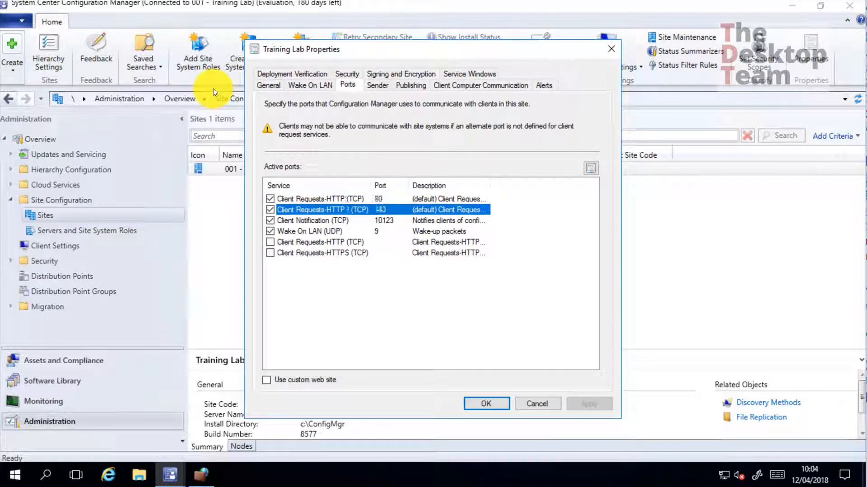
Inspect the HTTP client request port's details and the Client Notification entry, cancel the site properties and switch to Windows Firewall with Advanced Security.
double_click(389, 200)
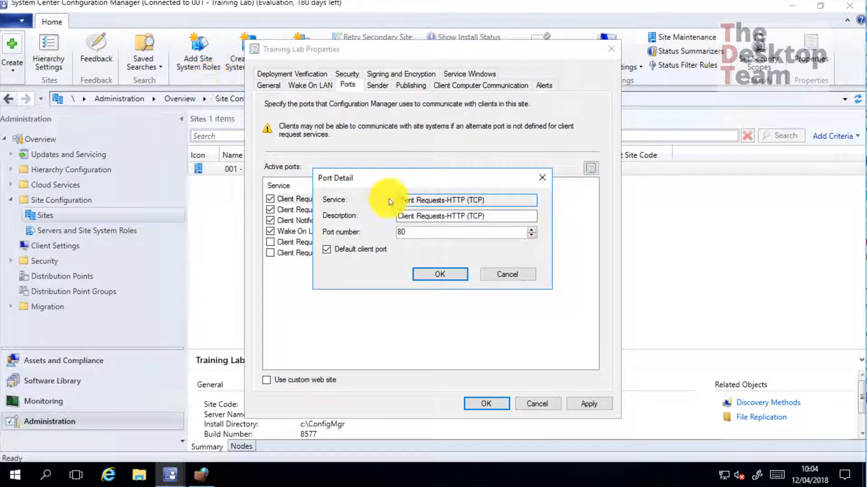
key(Tab)
key(Tab)
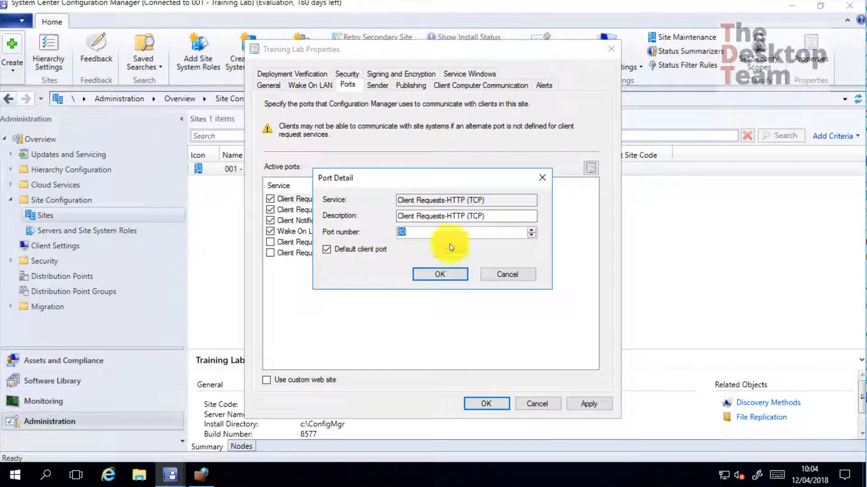
click(501, 274)
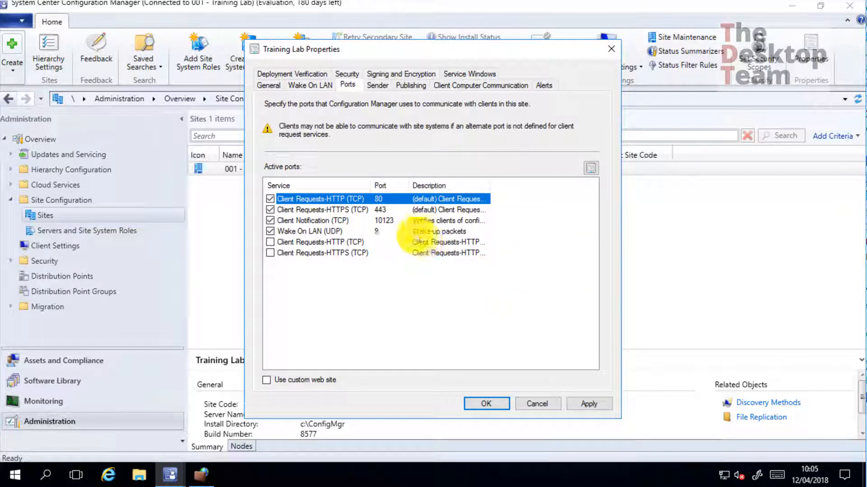
click(415, 222)
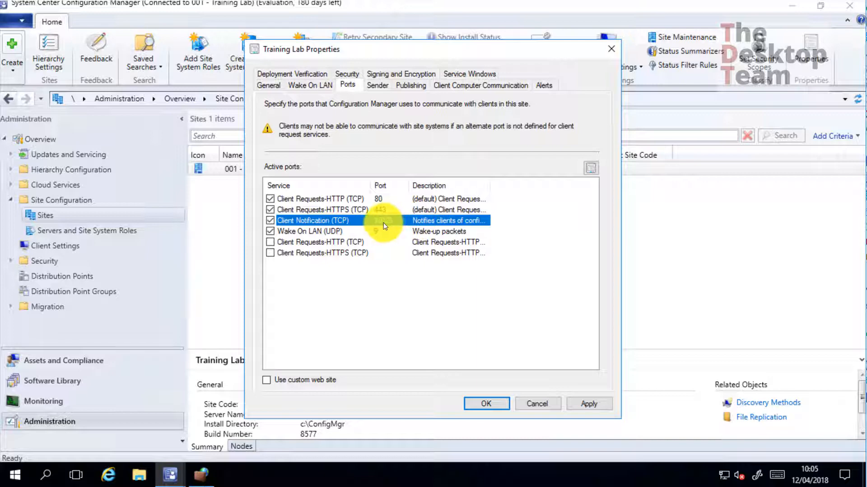
click(544, 403)
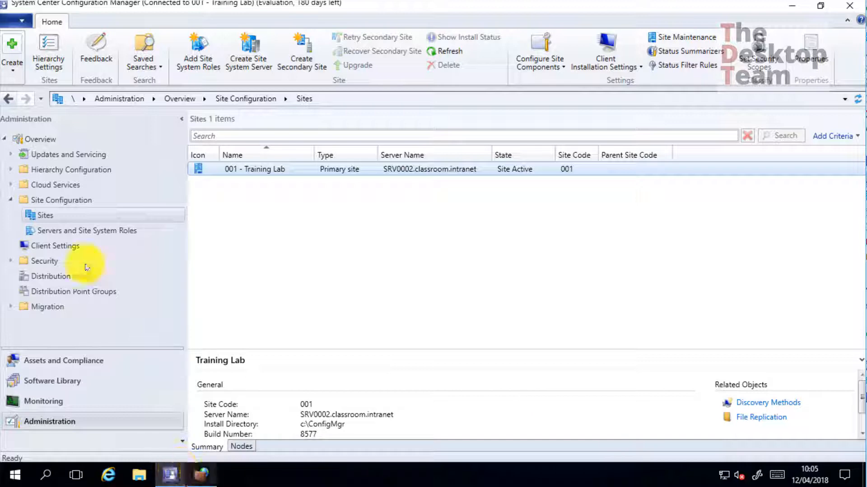
click(201, 474)
right_click(77, 73)
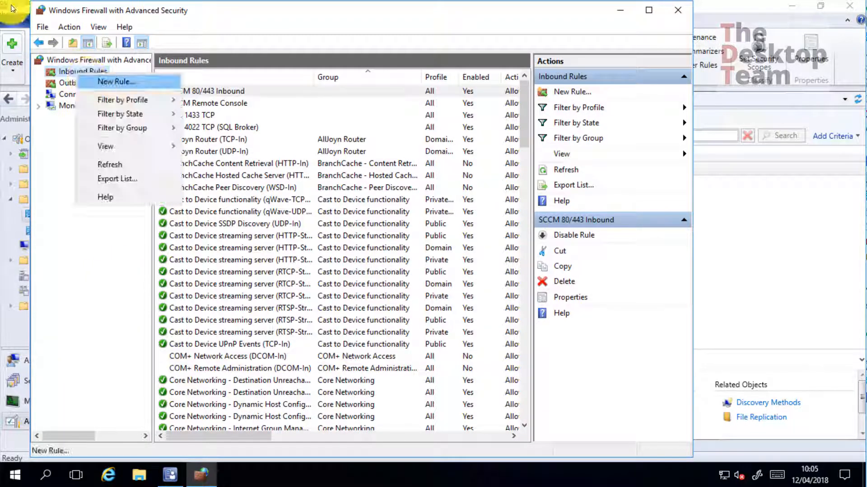
click(93, 81)
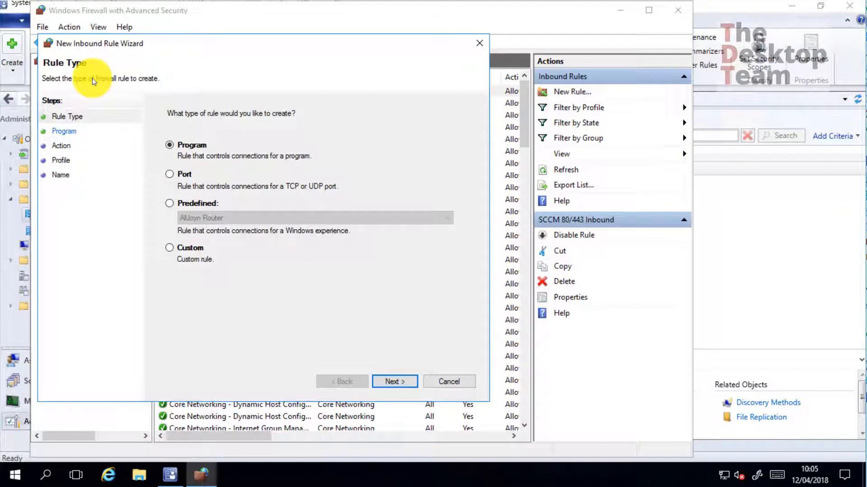
click(174, 175)
click(395, 380)
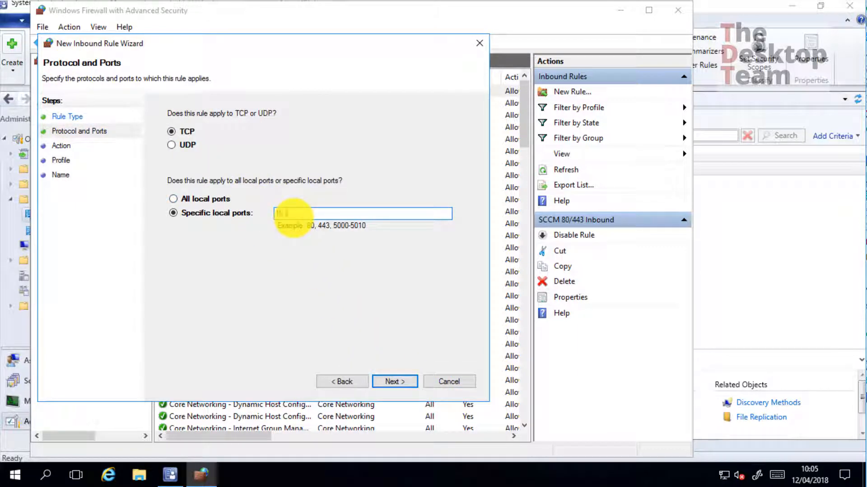
text(10123)
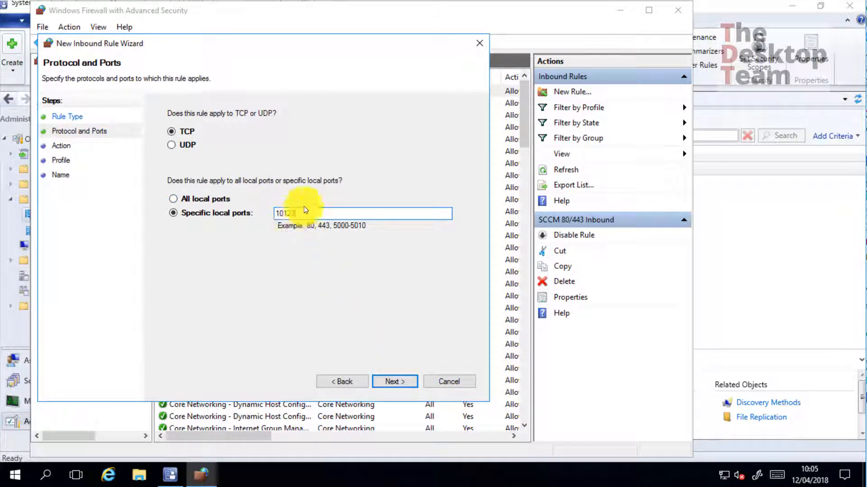
click(393, 380)
click(396, 382)
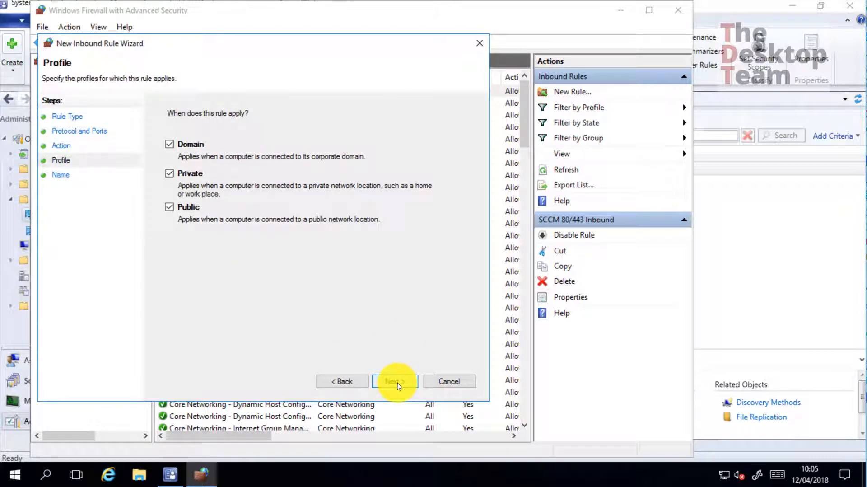
click(396, 382)
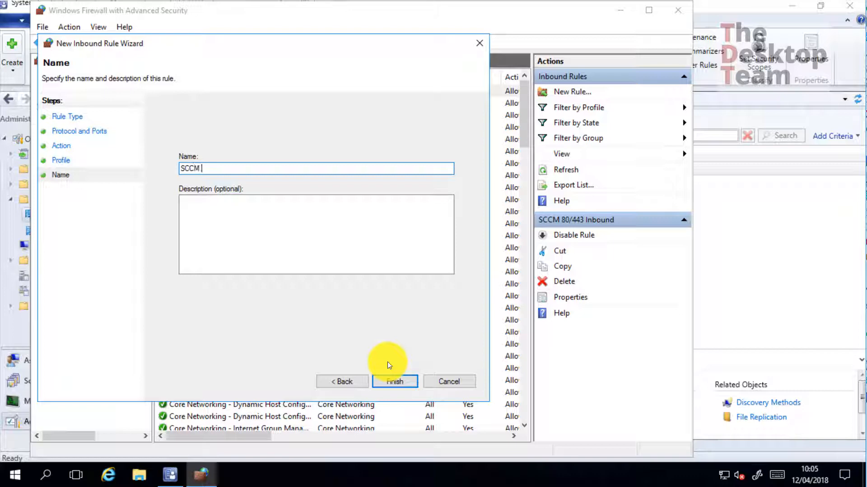
text(SCCM 10123)
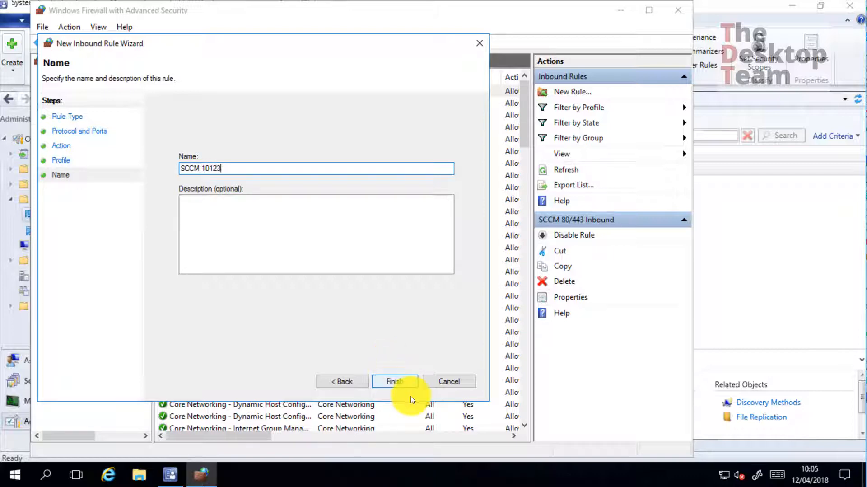
click(458, 382)
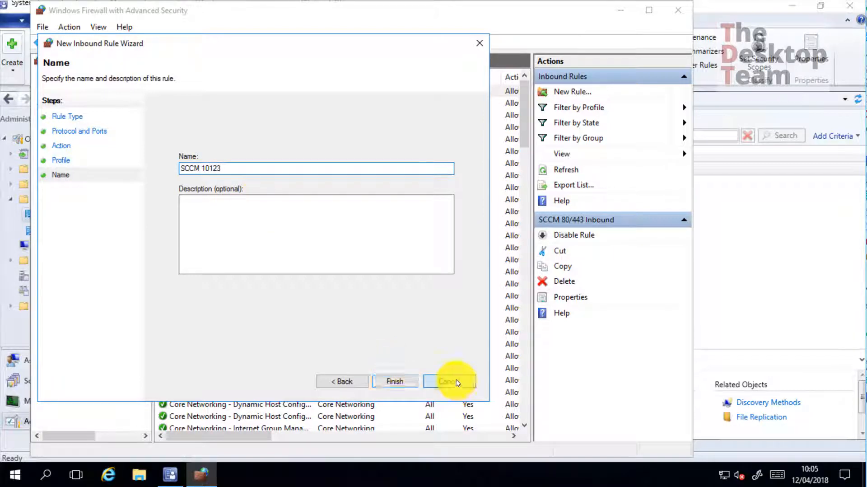
Start a new outbound firewall rule of type Port for TCP with the specific remote port 10123.
click(86, 83)
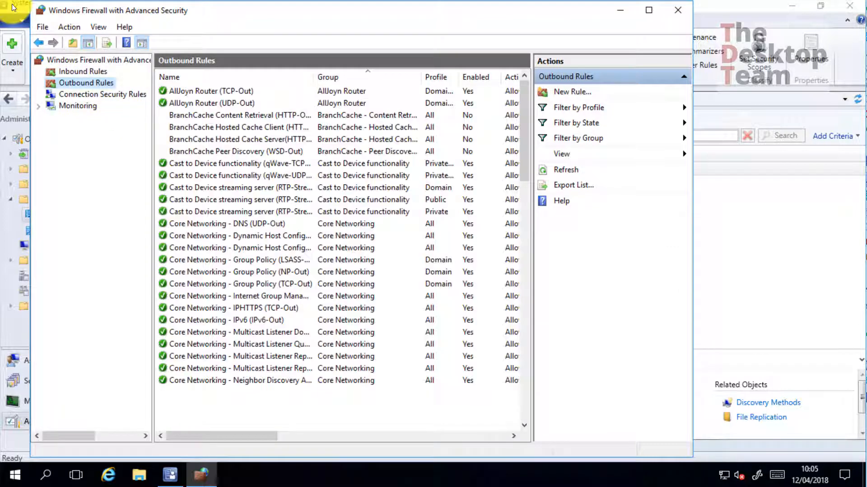
right_click(111, 85)
click(124, 90)
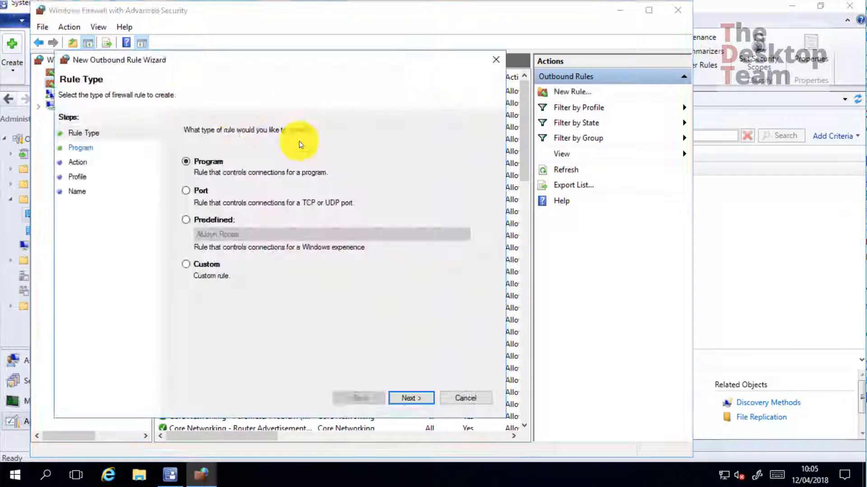
click(190, 190)
click(420, 400)
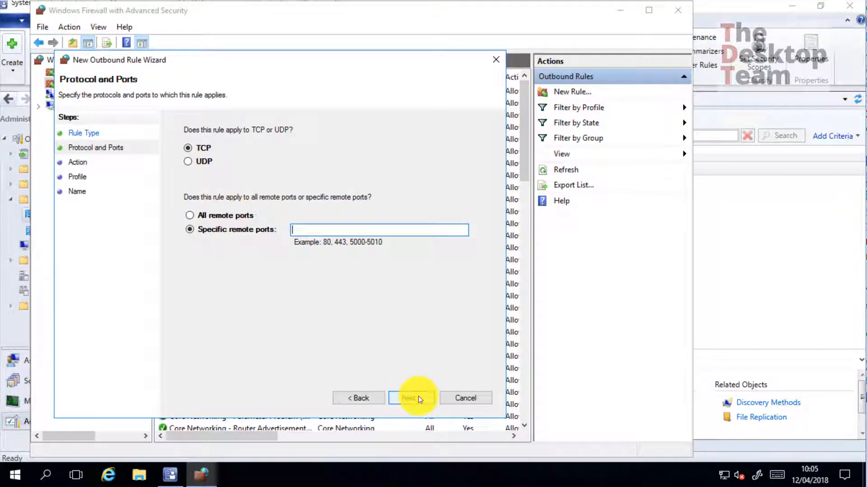
text(10123)
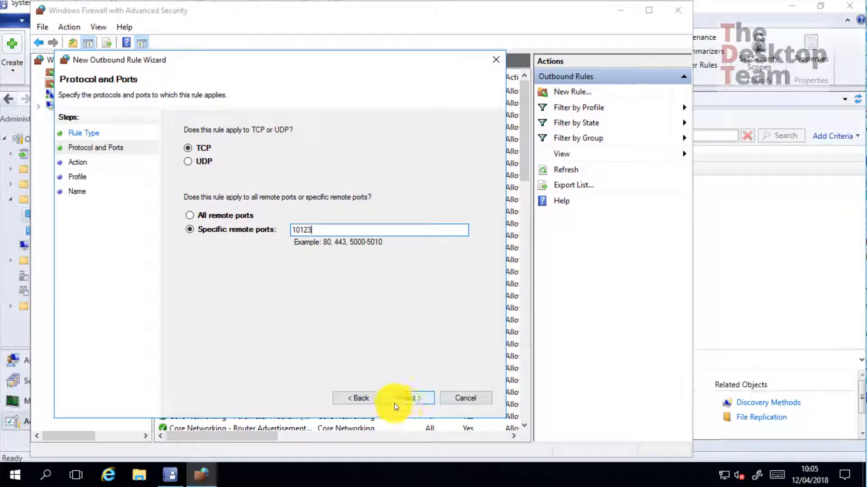
Keep the default block action and profiles, name the outbound rule "SCCM 10123 (Notification)" and create it.
click(408, 399)
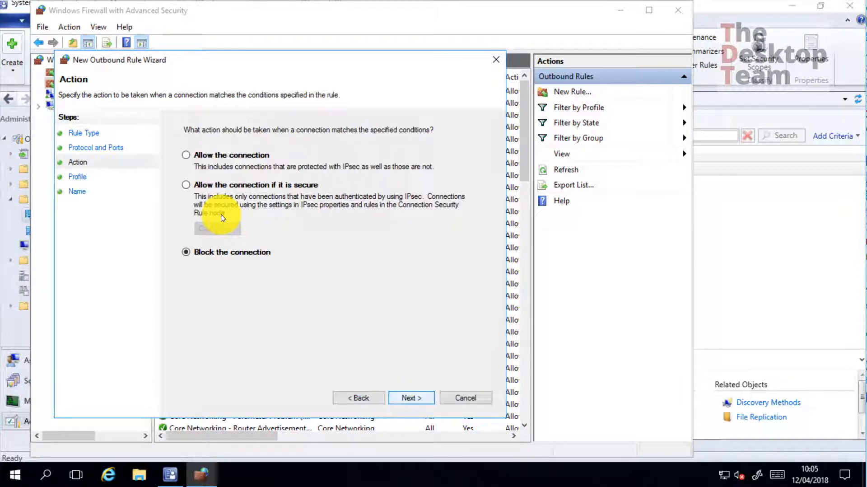
click(409, 398)
click(411, 398)
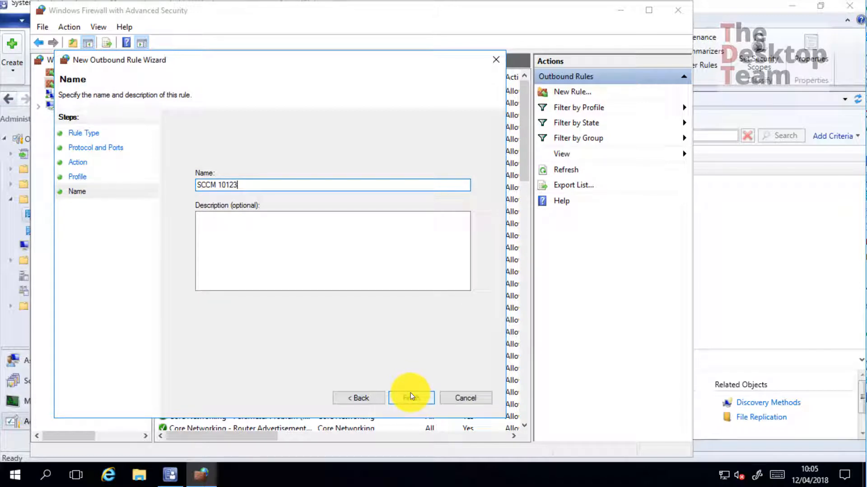
text(Notification))
click(411, 398)
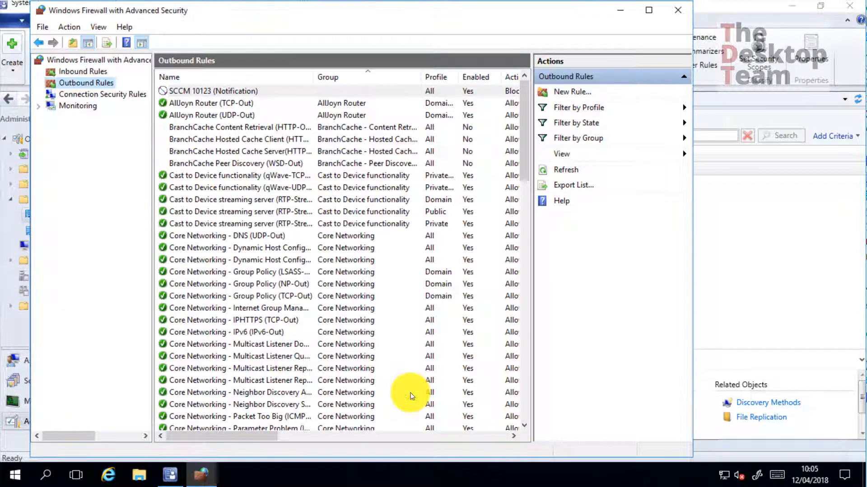
Change the action of the SCCM 10123 (Notification) outbound rule to Allow the connection and minimize the firewall window.
right_click(174, 90)
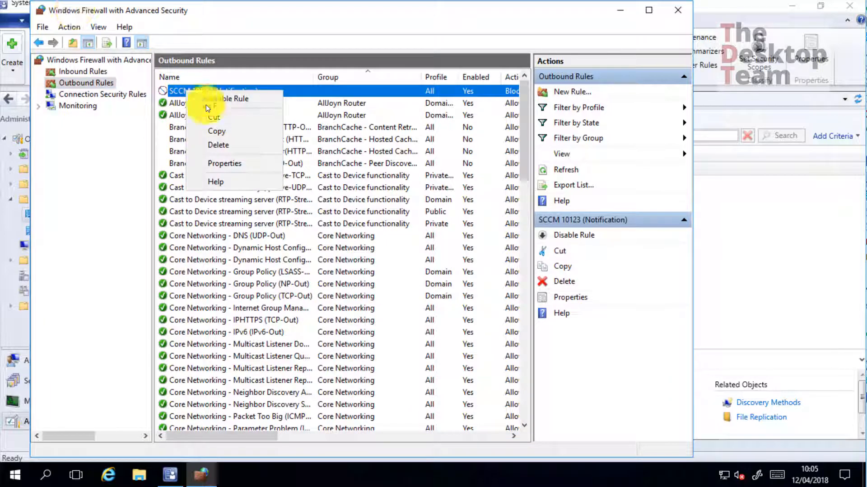
click(224, 164)
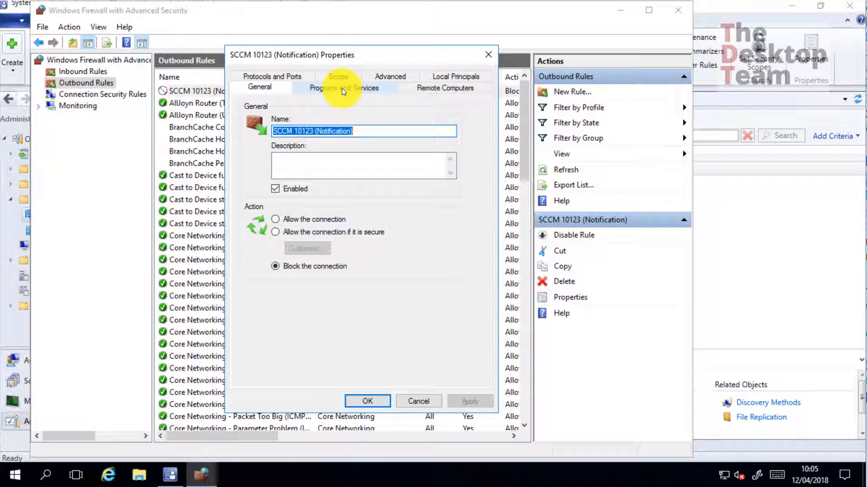
click(289, 219)
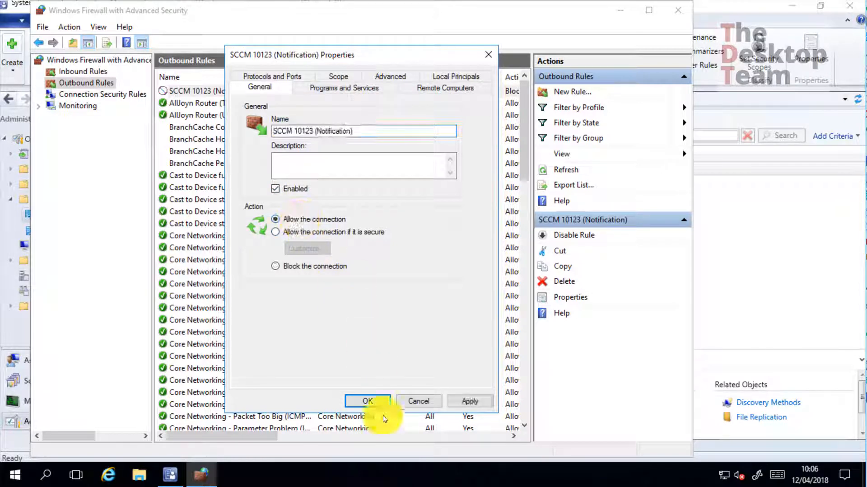
click(367, 401)
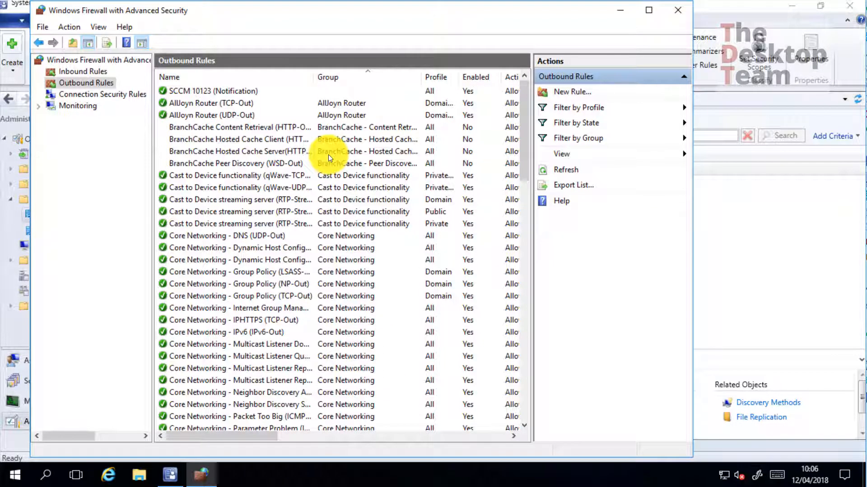
click(623, 13)
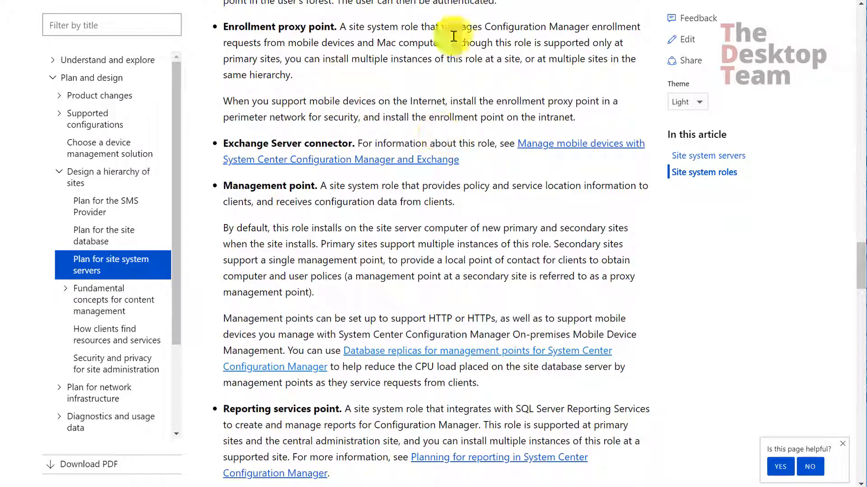
Switch to the Microsoft Docs article on site and site system prerequisites and examine the Windows Server roles and features for a primary site.
scroll(465, 91, up, 15)
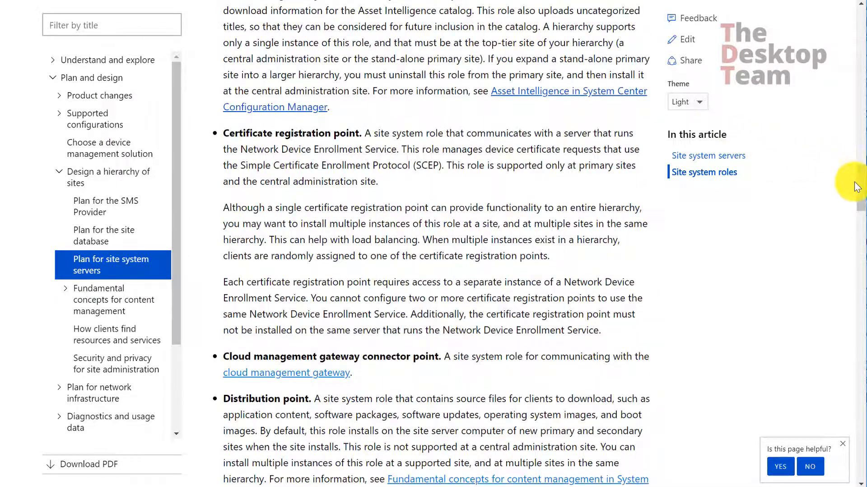
drag(861, 182, 860, 1)
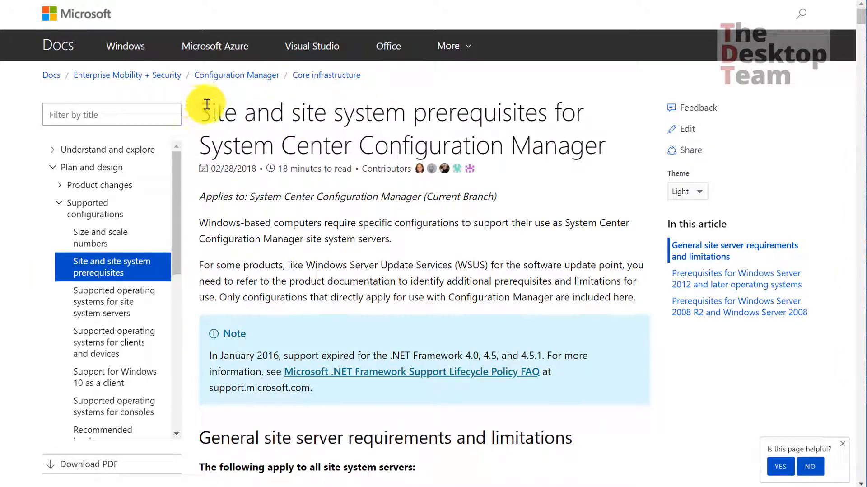
drag(200, 112, 474, 229)
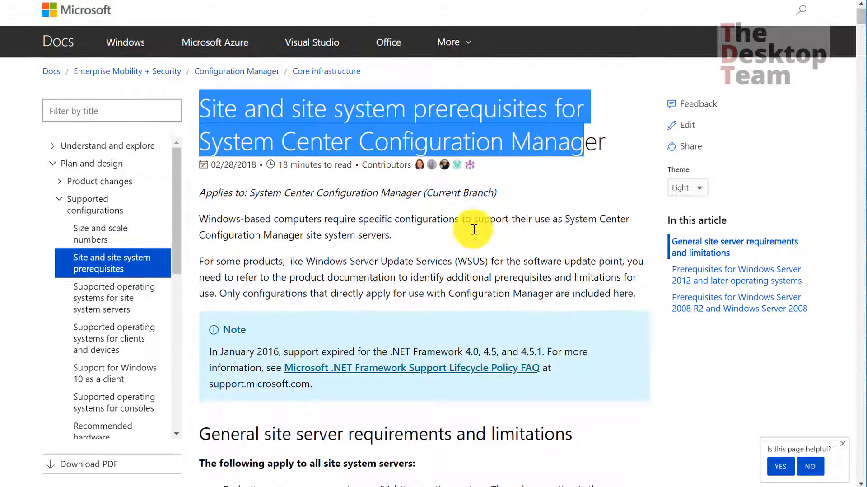
scroll(474, 229, down, 20)
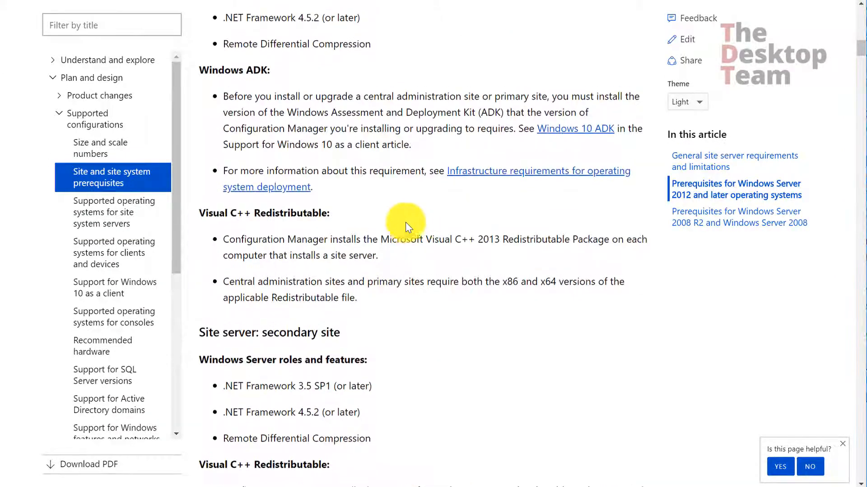
scroll(406, 222, up, 5)
drag(200, 128, 378, 275)
click(225, 217)
drag(200, 215, 375, 267)
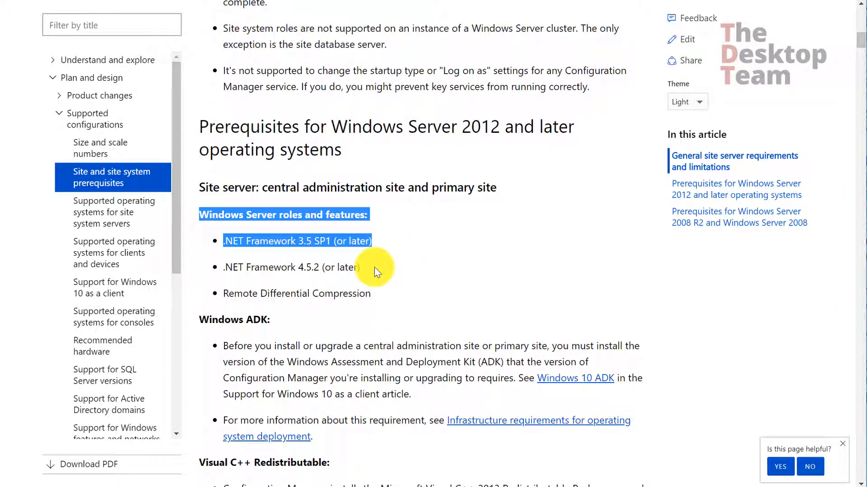
click(377, 264)
Examine the prerequisites for secondary sites, the database server, SMS Provider, Application Catalog, Asset Intelligence and certificate registration points.
scroll(226, 192, down, 3)
scroll(324, 223, down, 6)
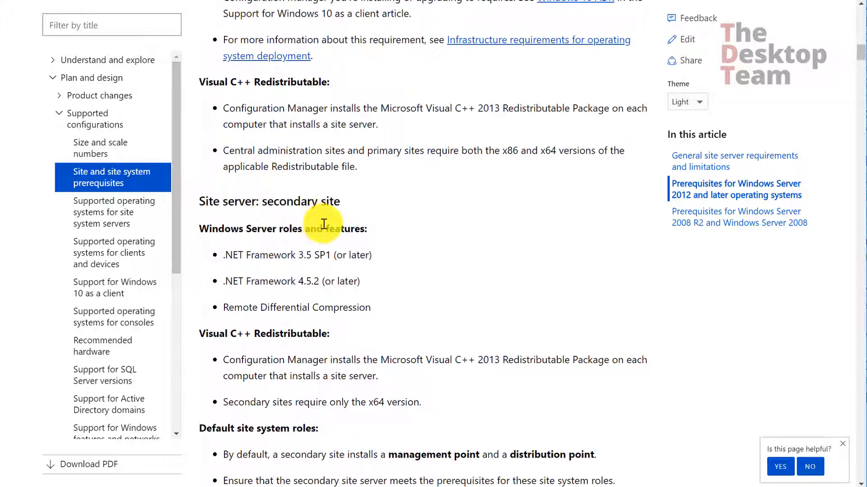
scroll(324, 223, down, 3)
drag(200, 73, 381, 74)
scroll(304, 213, down, 10)
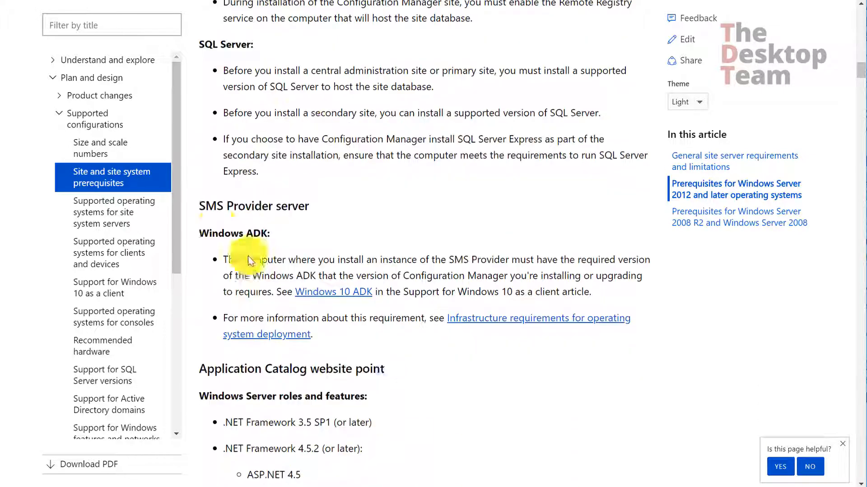
drag(201, 205, 287, 194)
scroll(288, 196, down, 5)
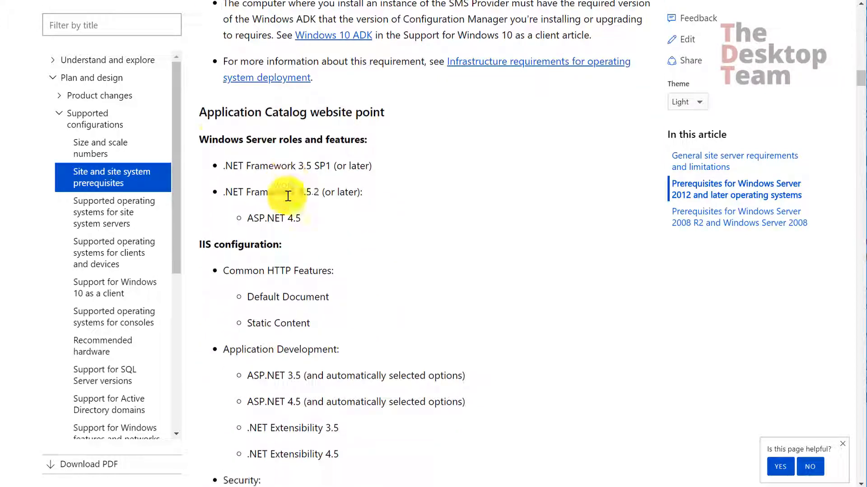
scroll(380, 216, down, 18)
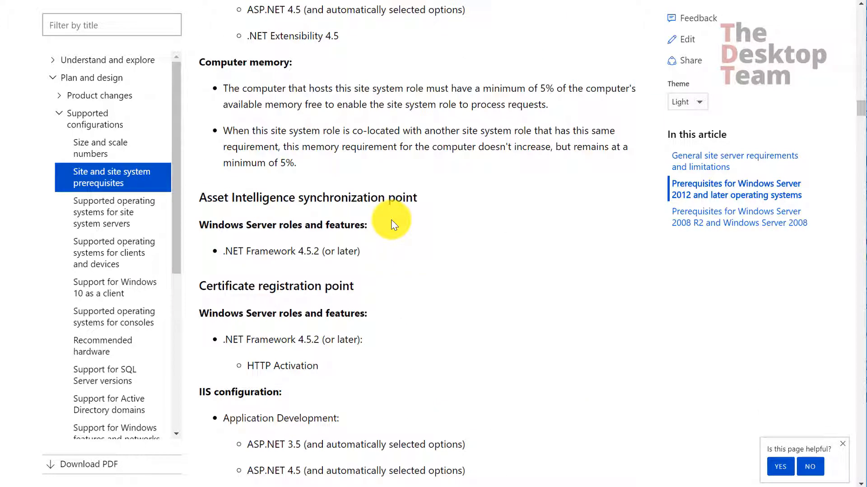
scroll(391, 222, down, 8)
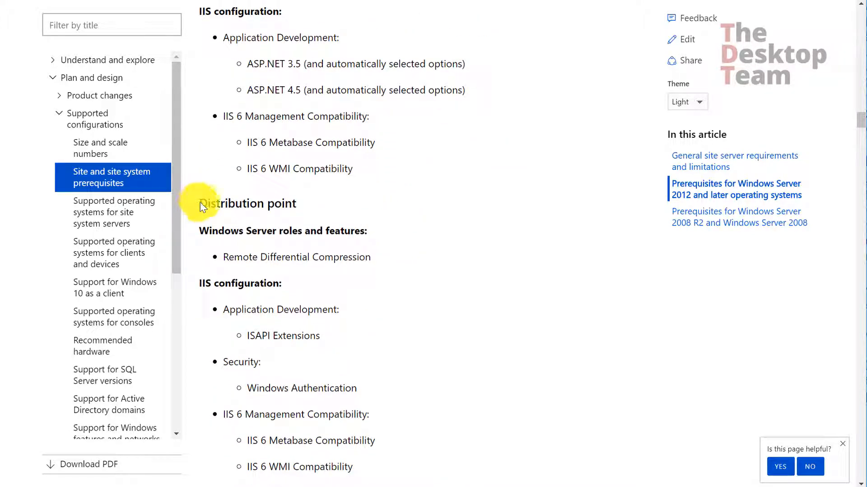
Examine the distribution point's Windows Server features and IIS configuration prerequisites in the article.
drag(199, 202, 282, 203)
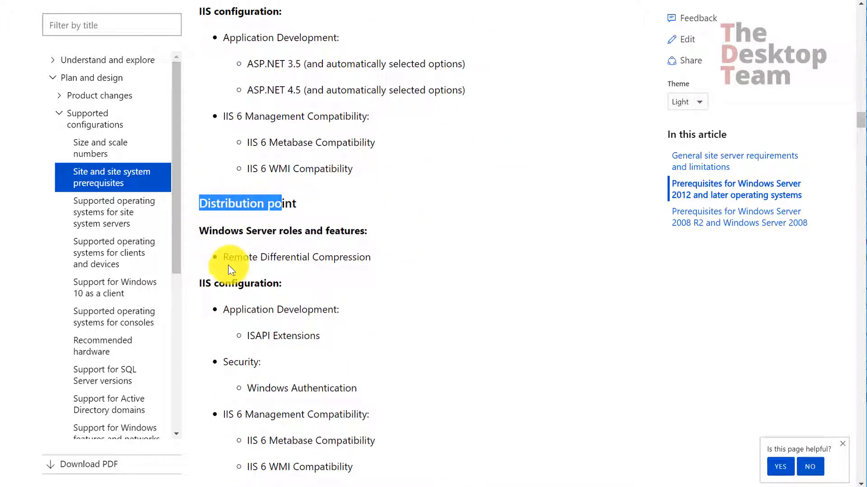
drag(225, 262, 382, 271)
click(358, 281)
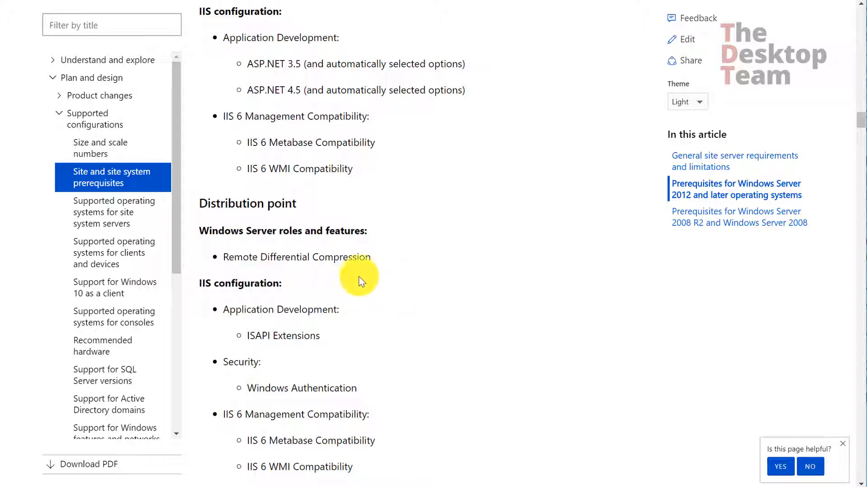
scroll(291, 218, down, 3)
drag(201, 153, 364, 343)
click(338, 331)
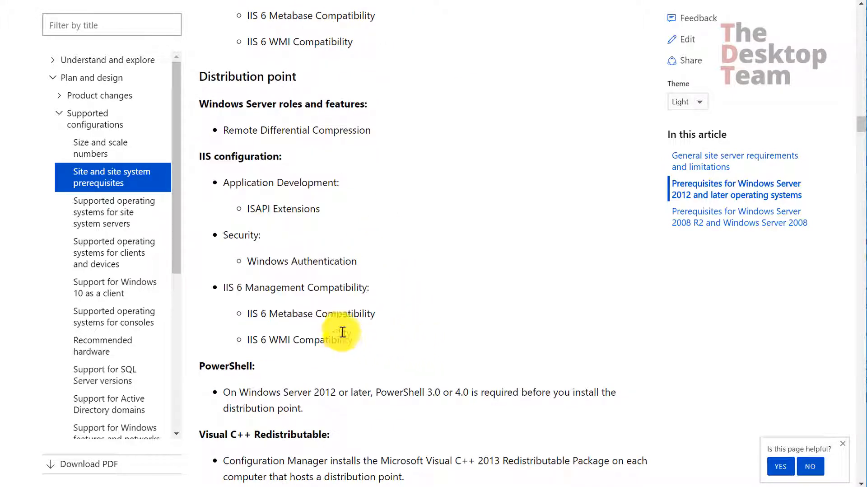
Find the Management point section of the article and examine its Windows Server features, BITS and IIS configuration prerequisites.
scroll(339, 330, down, 4)
scroll(307, 290, down, 12)
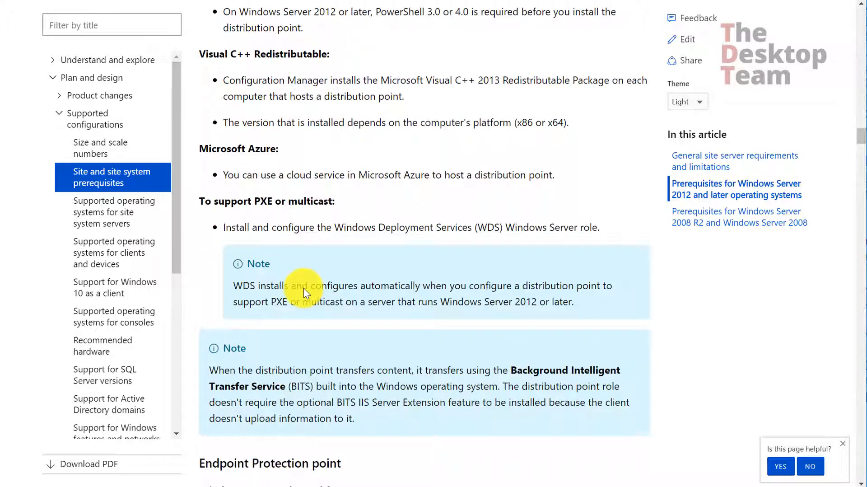
scroll(302, 289, down, 18)
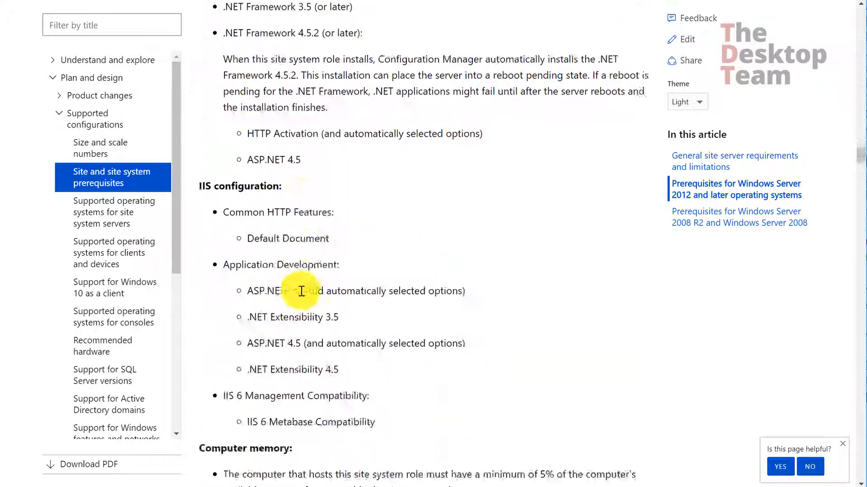
scroll(299, 292, down, 7)
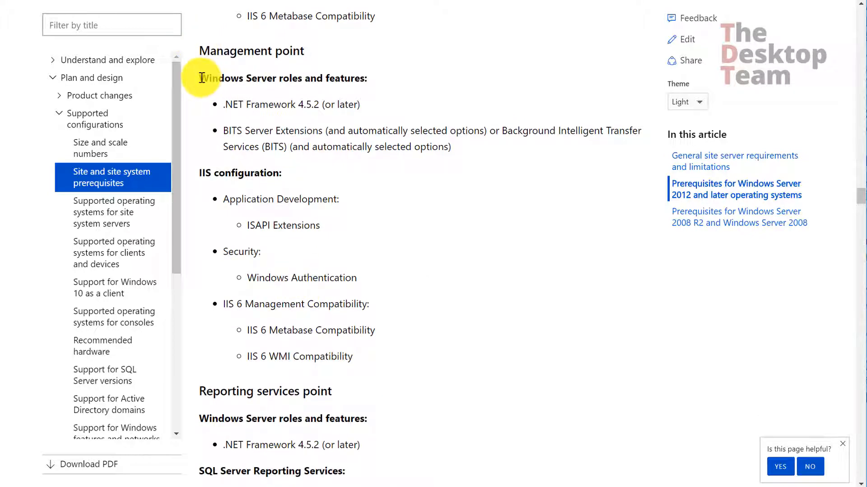
drag(229, 131, 484, 143)
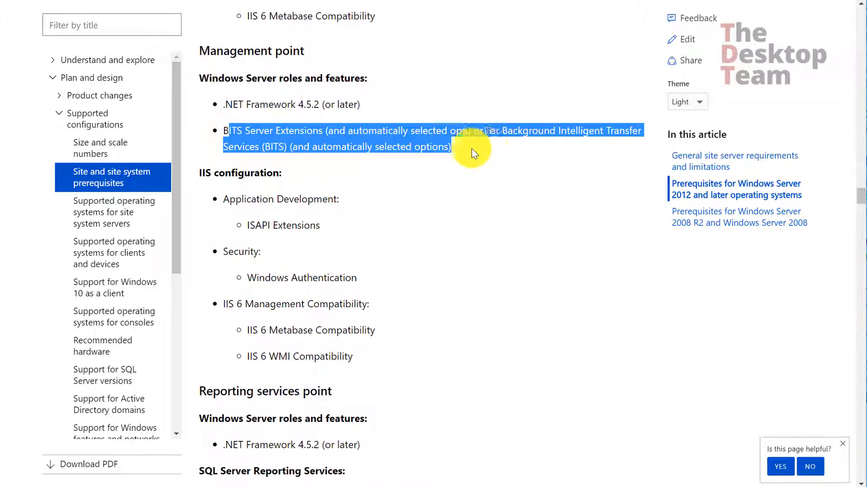
drag(224, 104, 361, 105)
click(242, 125)
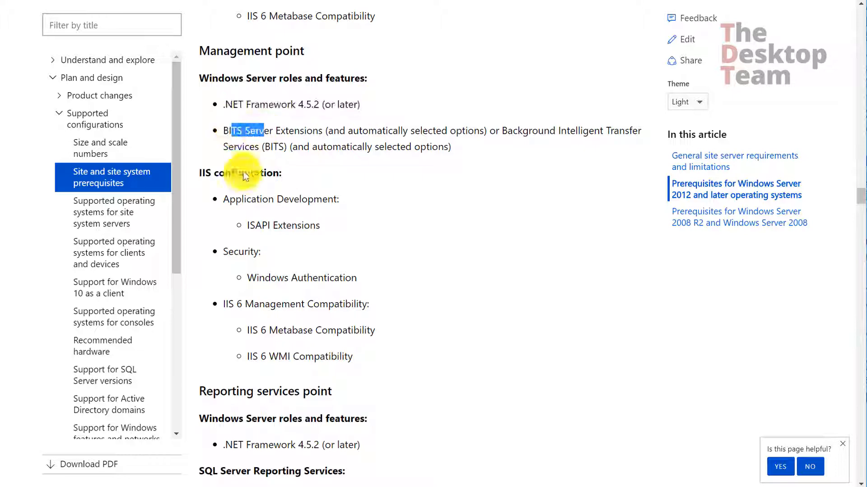
drag(202, 172, 374, 356)
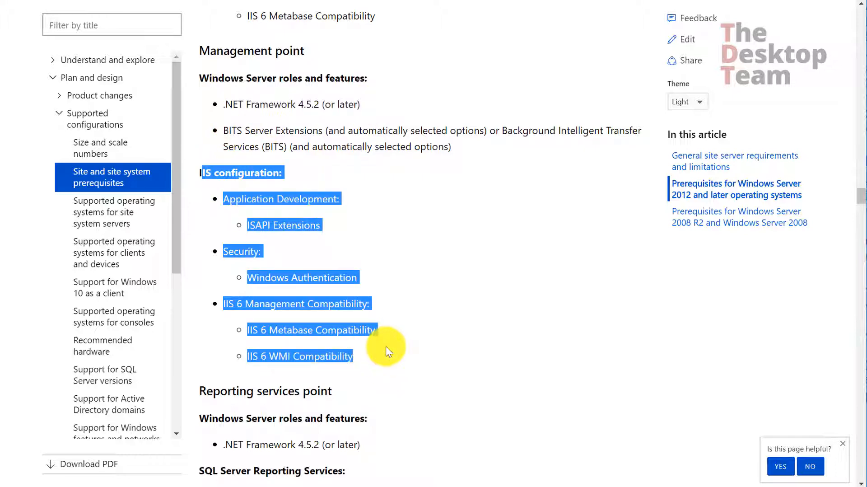
scroll(391, 333, down, 4)
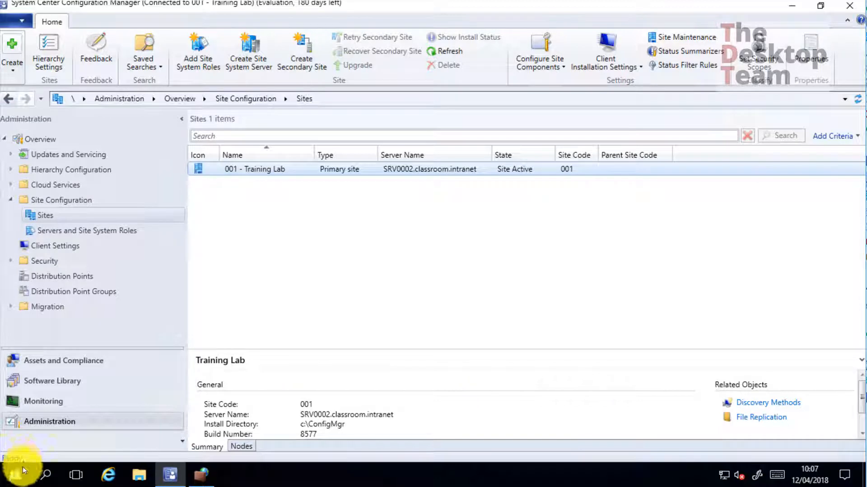
Open Server Manager on the site server and take the Add Roles and Features Wizard to the server roles for SRV0002.classroom.intranet.
click(22, 468)
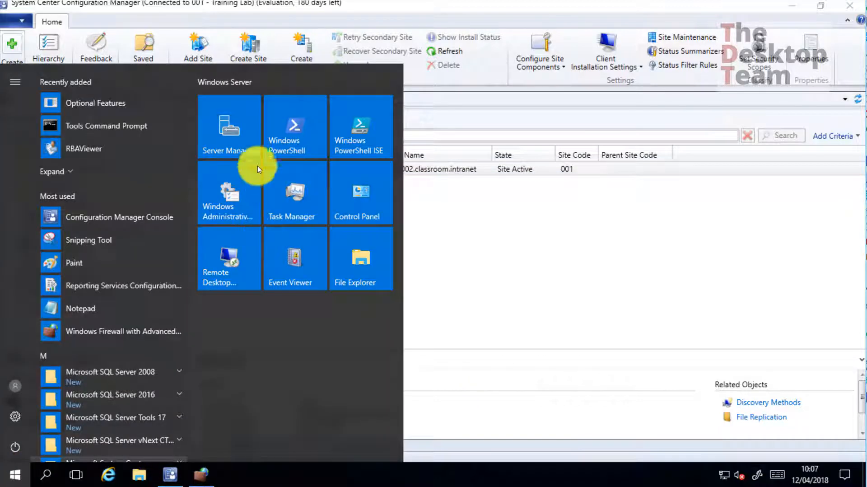
click(231, 135)
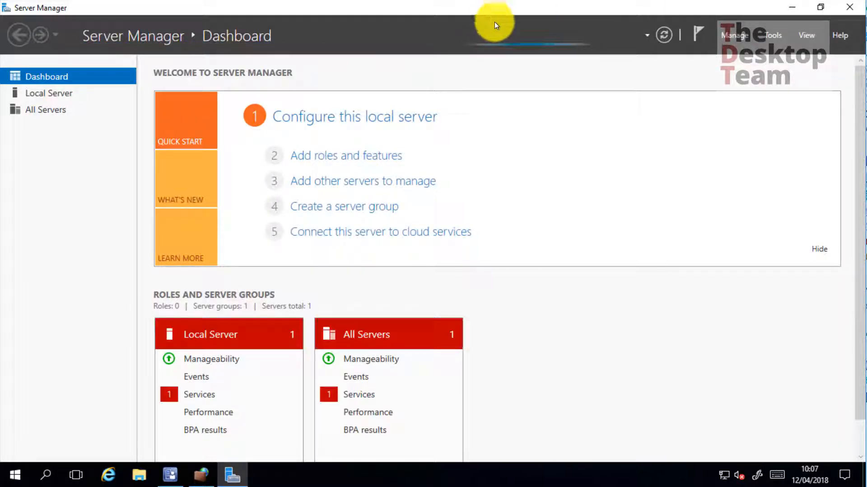
click(739, 38)
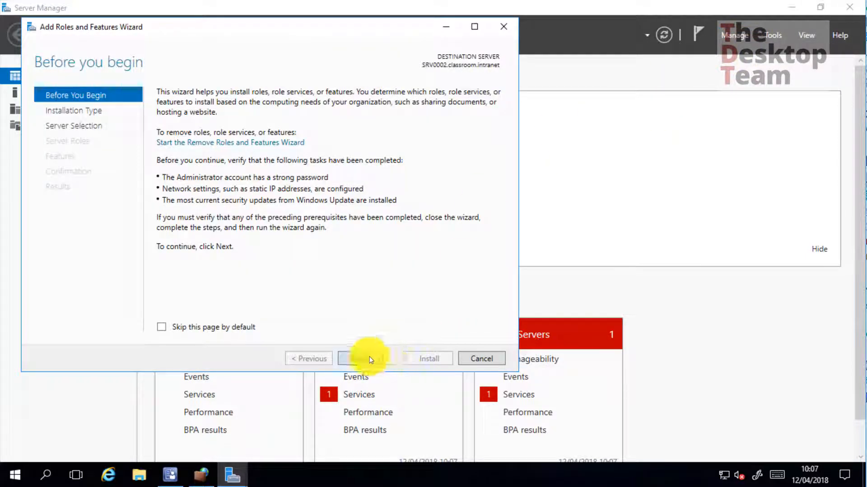
click(370, 358)
click(368, 358)
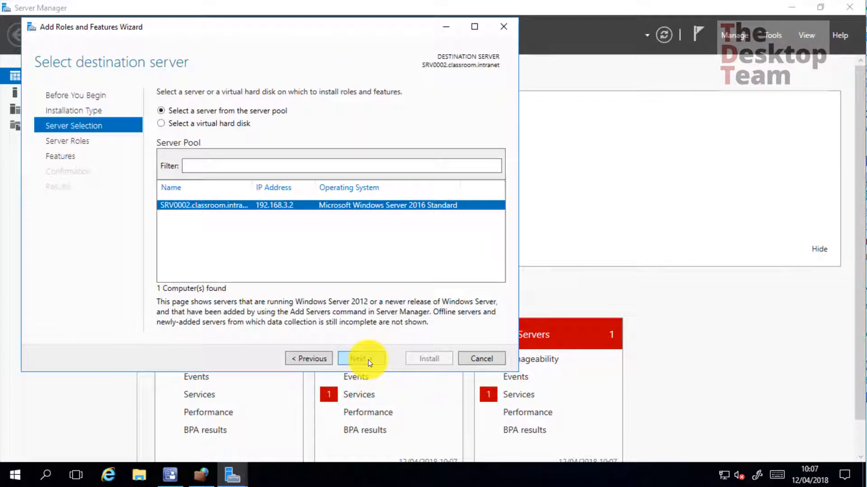
click(368, 359)
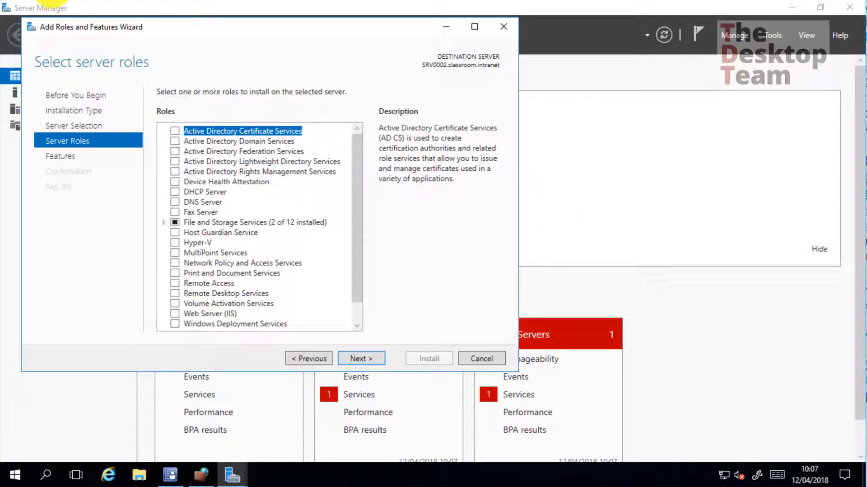
Select the Web Server (IIS) role with its management tools, keep the default features and review its role services.
scroll(177, 244, down, 1)
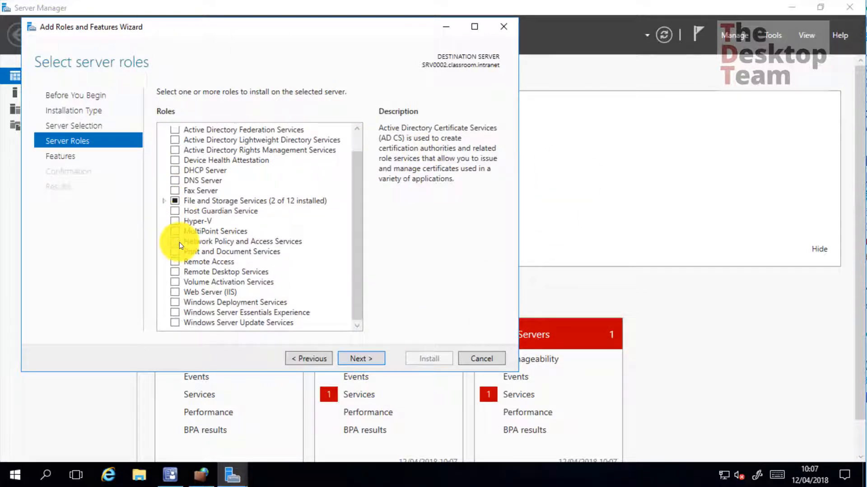
click(174, 293)
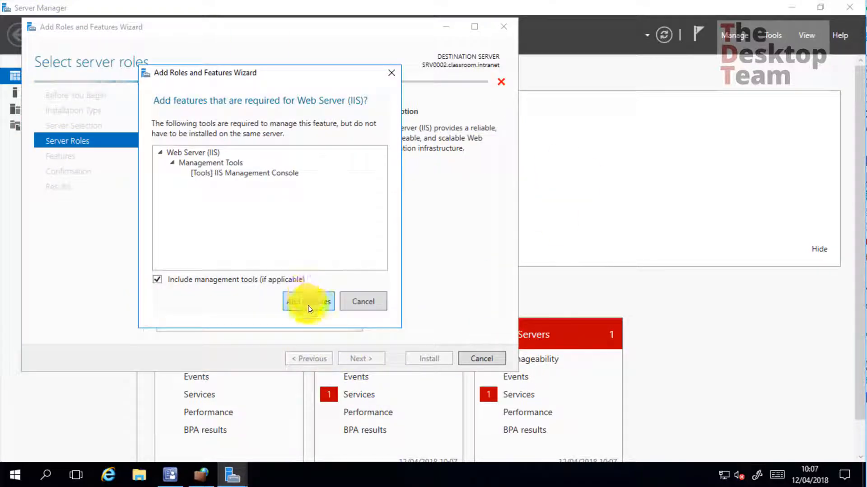
click(309, 300)
click(361, 359)
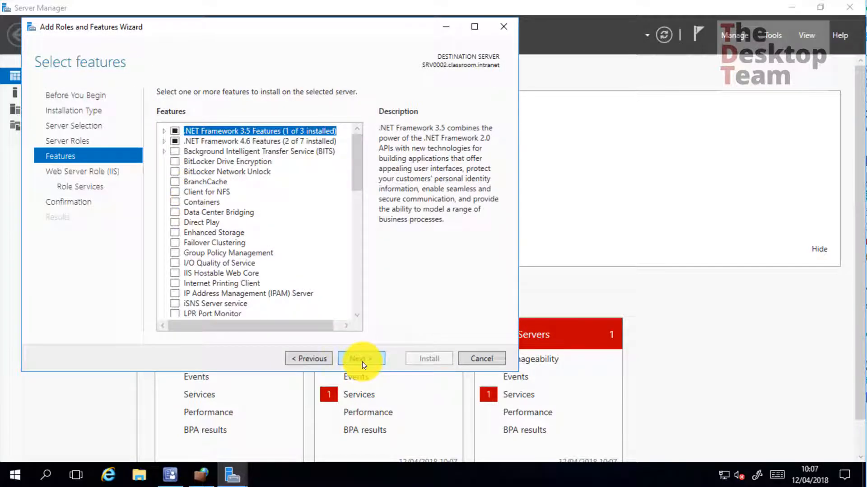
click(361, 359)
click(362, 358)
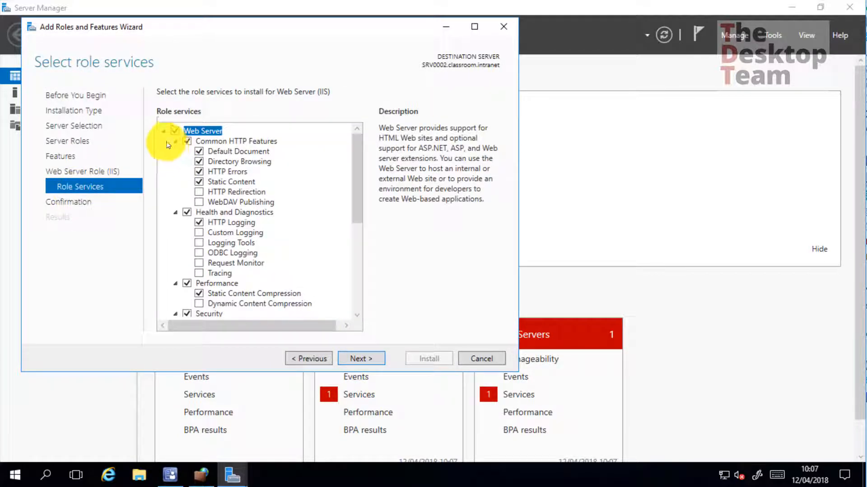
scroll(242, 226, down, 6)
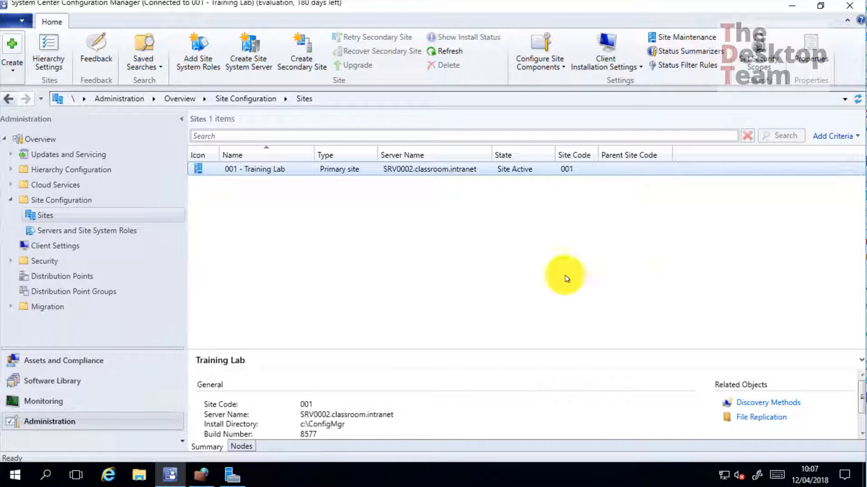
Launch Windows PowerShell as administrator and allow it to make changes to the device.
click(15, 476)
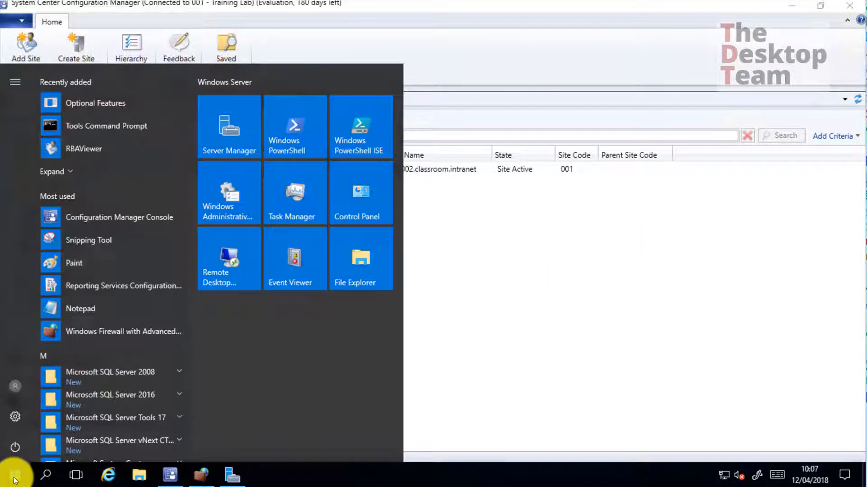
right_click(290, 131)
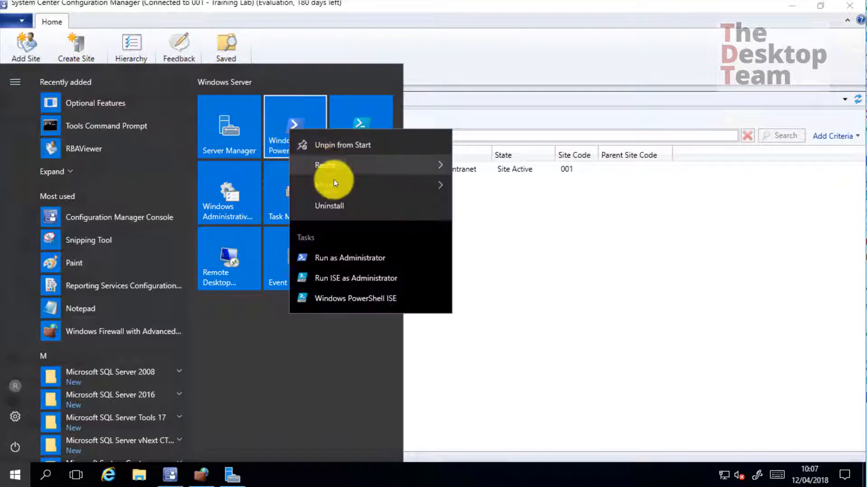
click(351, 258)
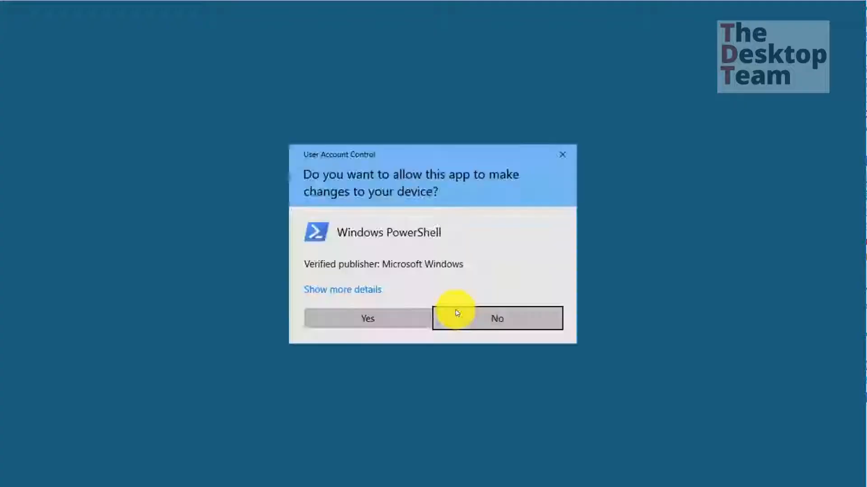
click(403, 314)
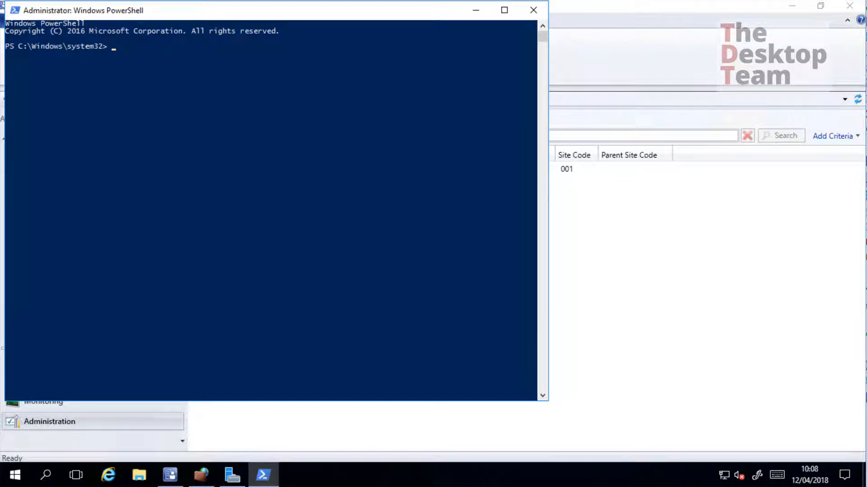
Switch to the Notepad notes and examine the Install-WindowsFeature commands for the distribution point (DP) prerequisites.
key(alt+Tab)
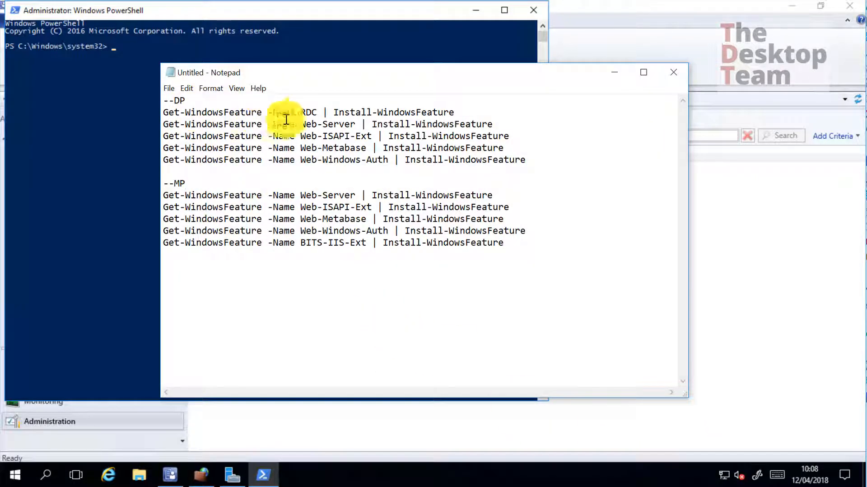
drag(300, 112, 359, 131)
click(315, 134)
drag(300, 136, 372, 136)
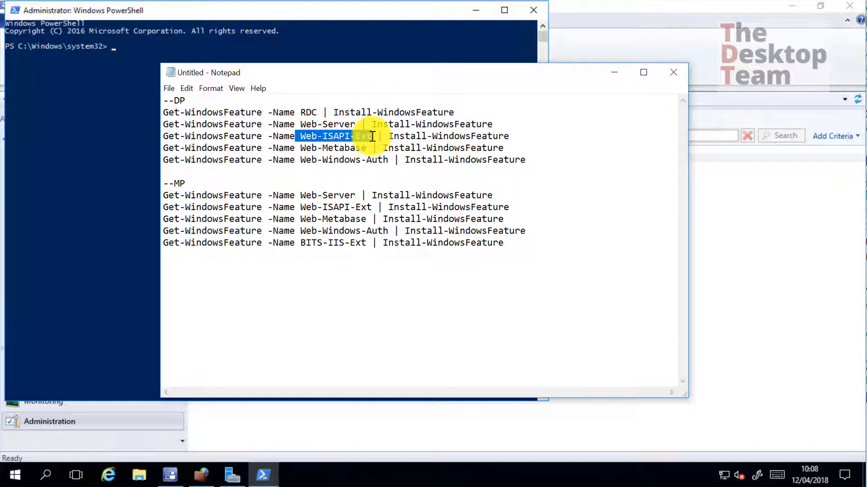
drag(293, 146, 377, 174)
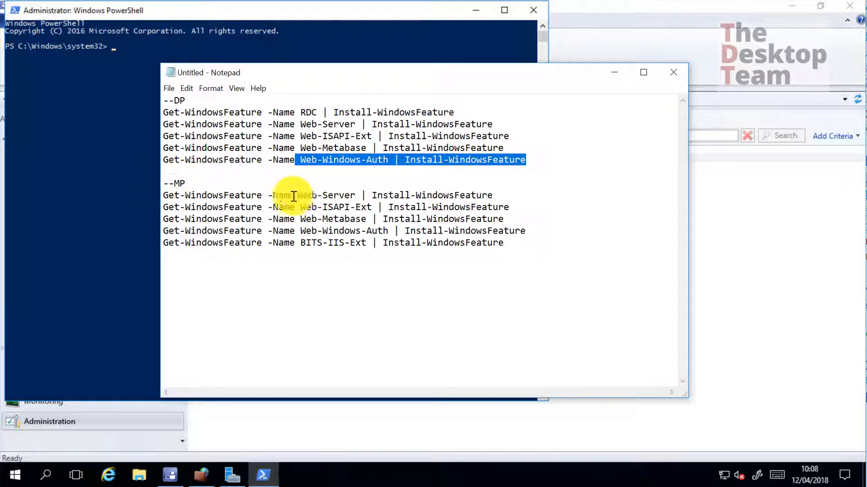
Examine the management point (MP) commands in the notes, comparing the shared web features and the additional BITS-IIS-Ext feature.
drag(302, 194, 392, 231)
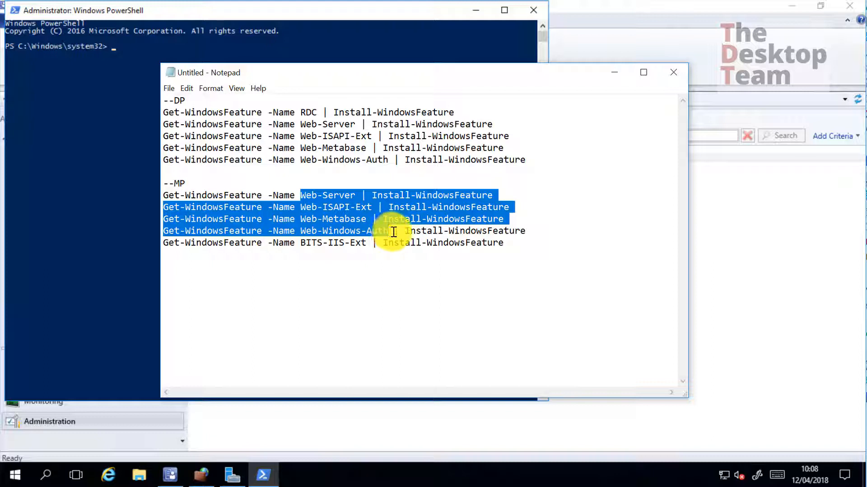
drag(526, 231, 163, 195)
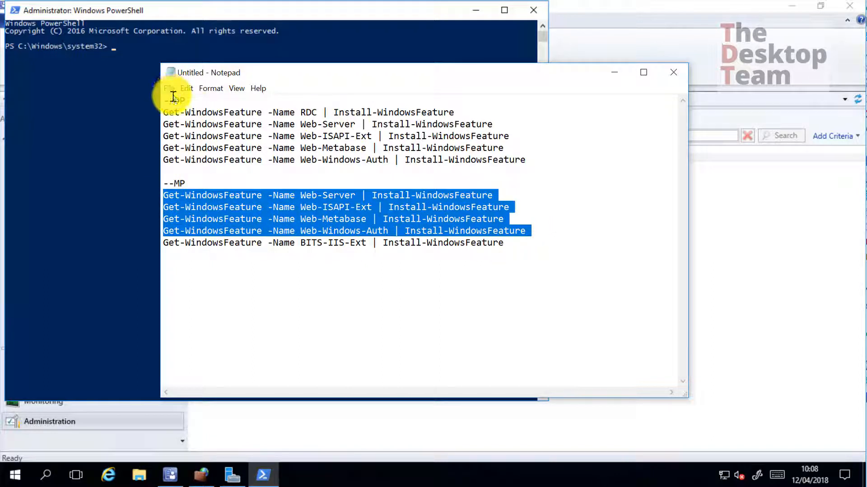
drag(305, 244, 362, 244)
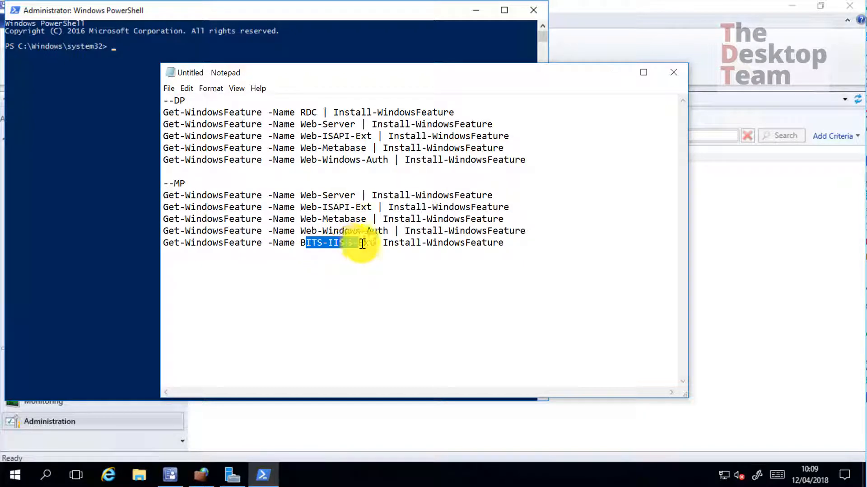
Copy the five management point commands, Web-Server through BITS-IIS-Ext, from the notes and run them in the administrator PowerShell window.
click(362, 243)
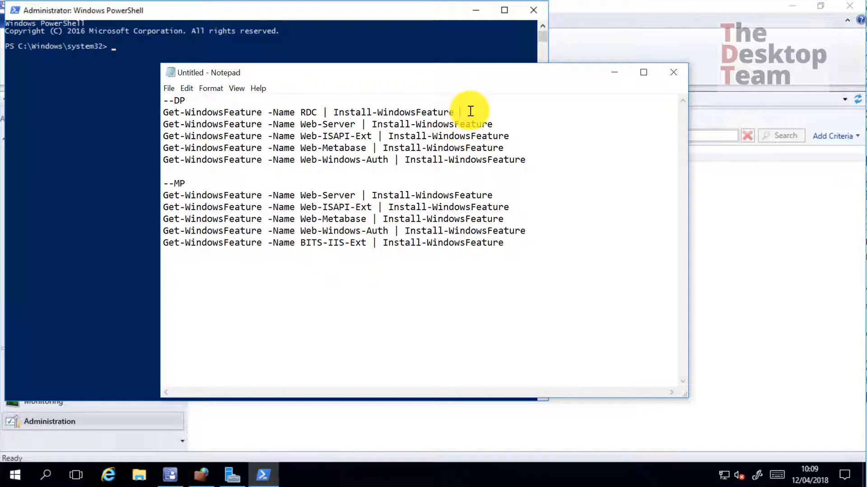
drag(471, 110, 154, 110)
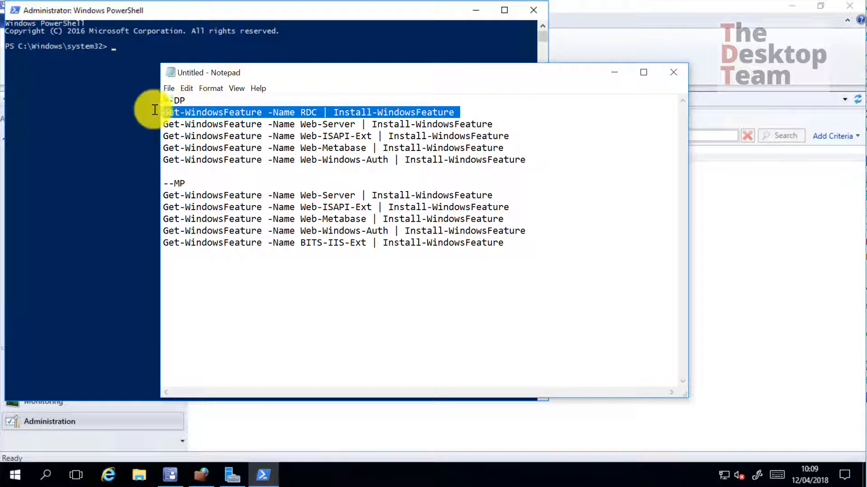
click(302, 136)
drag(165, 194, 548, 243)
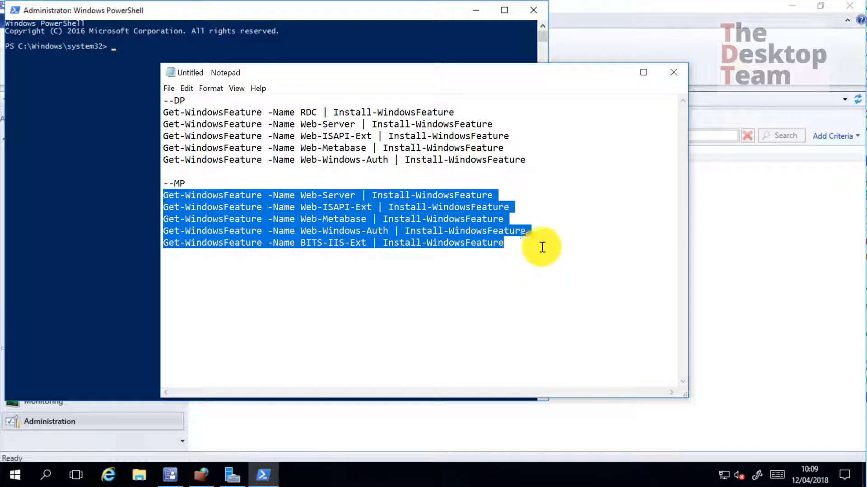
click(319, 13)
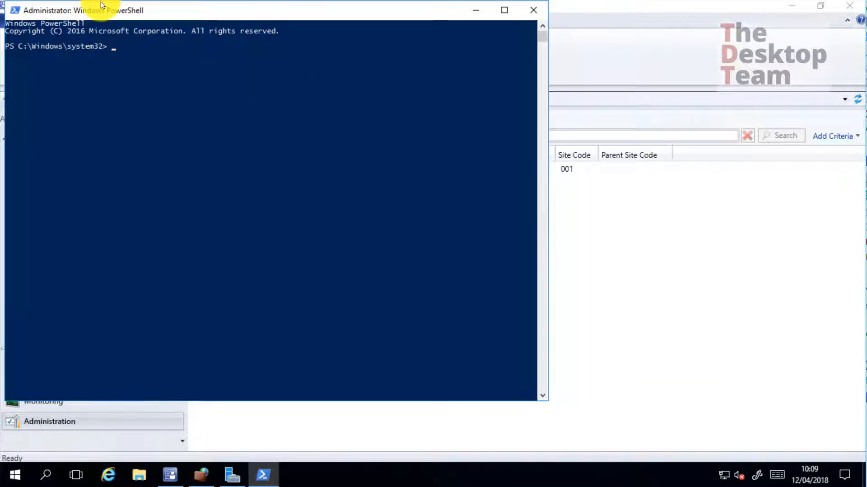
text(Get-WindowsFeature -Name Web-Server | Install-WindowsFeature)
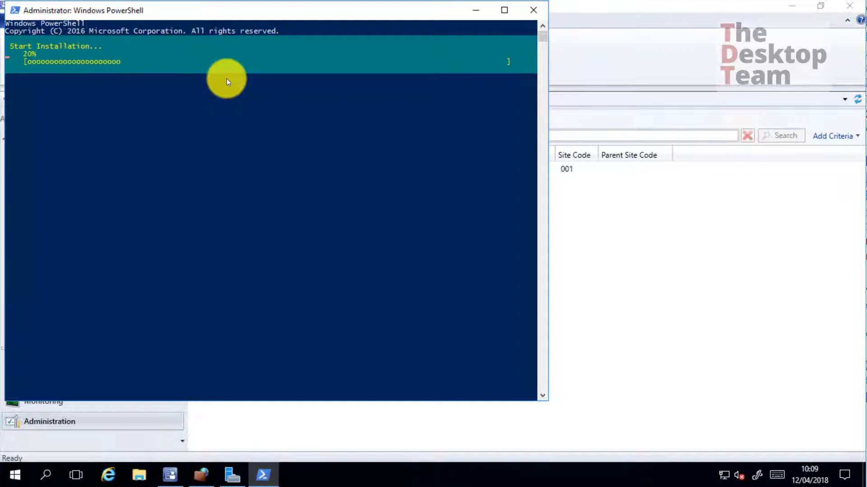
Return to the Notepad notes and compare the web features shared by the DP and MP sections, plus the DP-only RDC feature.
key(alt+Tab)
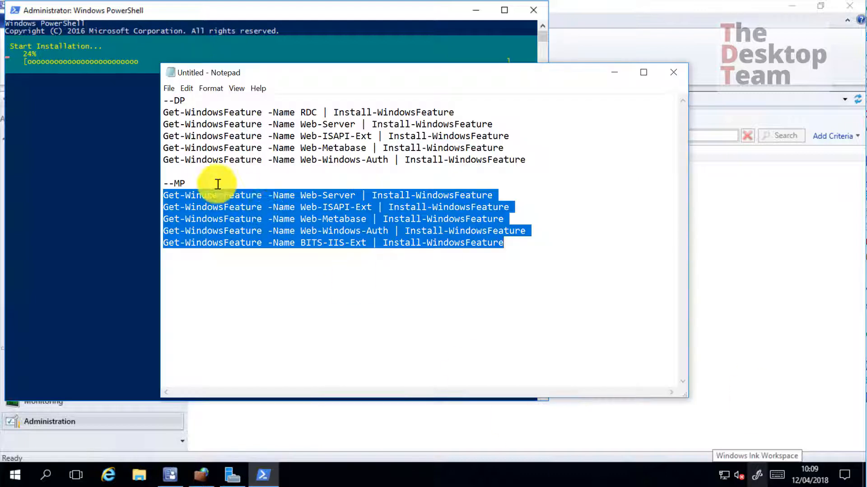
double_click(179, 184)
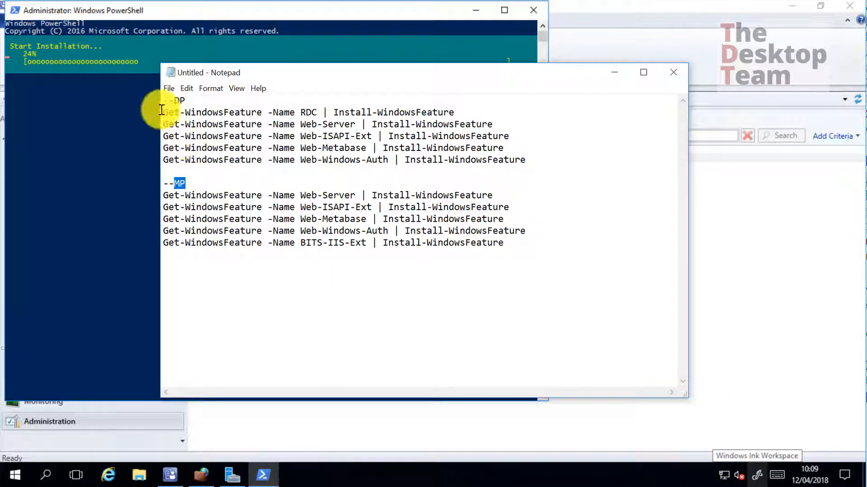
drag(164, 110, 540, 162)
key(super+c)
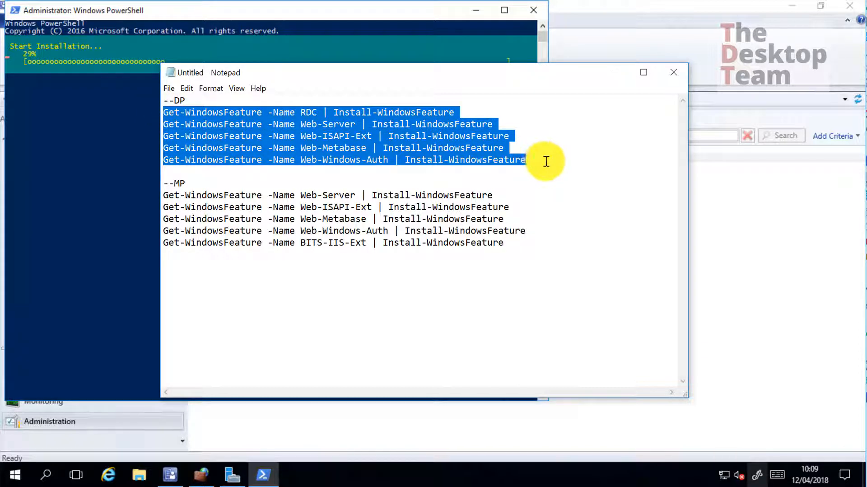
click(388, 158)
drag(300, 124, 389, 159)
drag(301, 196, 388, 231)
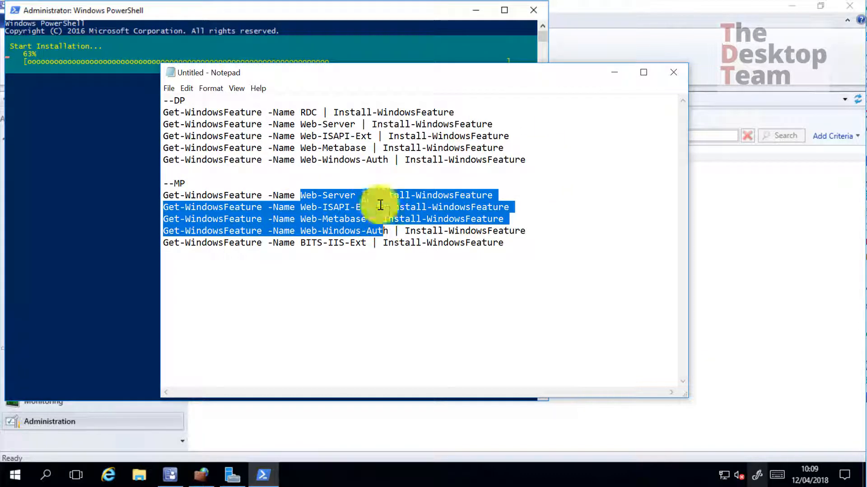
click(302, 110)
double_click(308, 112)
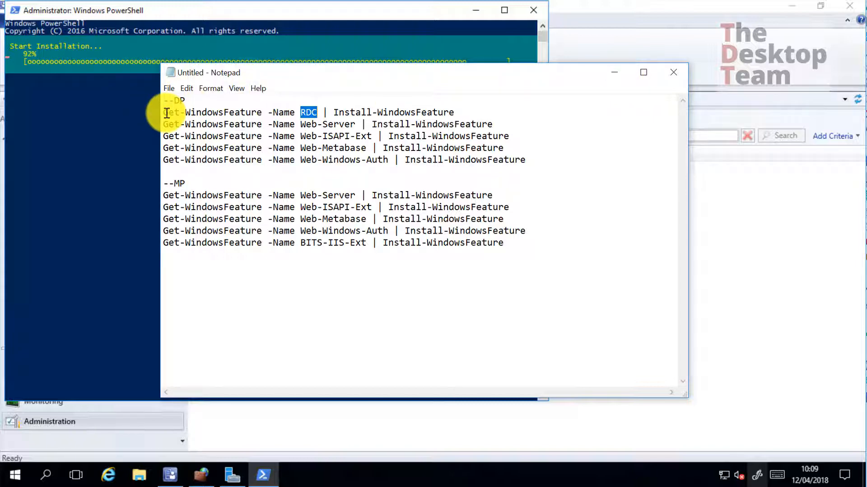
Copy the five distribution point commands, RDC through Web-Windows-Auth, from the notes and run them in PowerShell.
drag(164, 112, 543, 160)
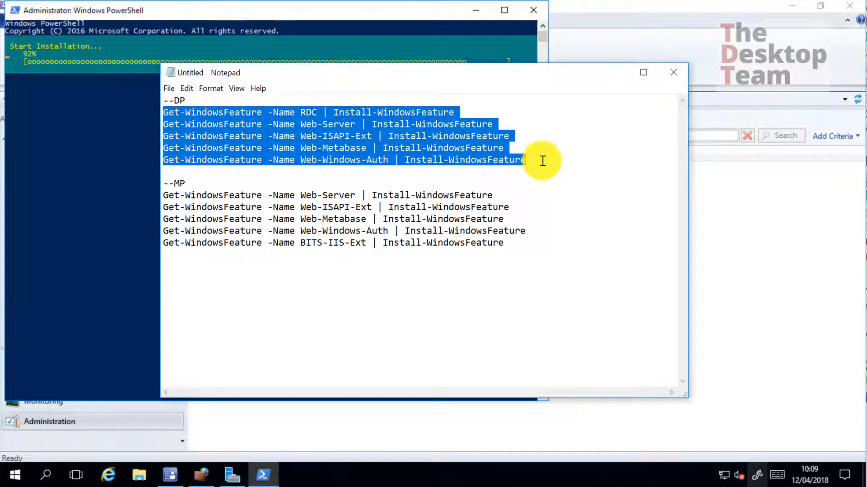
click(619, 77)
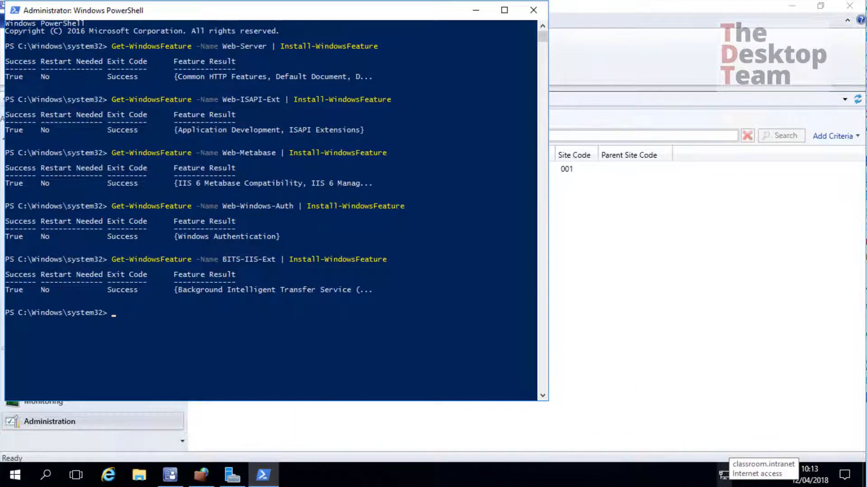
key(alt+Tab)
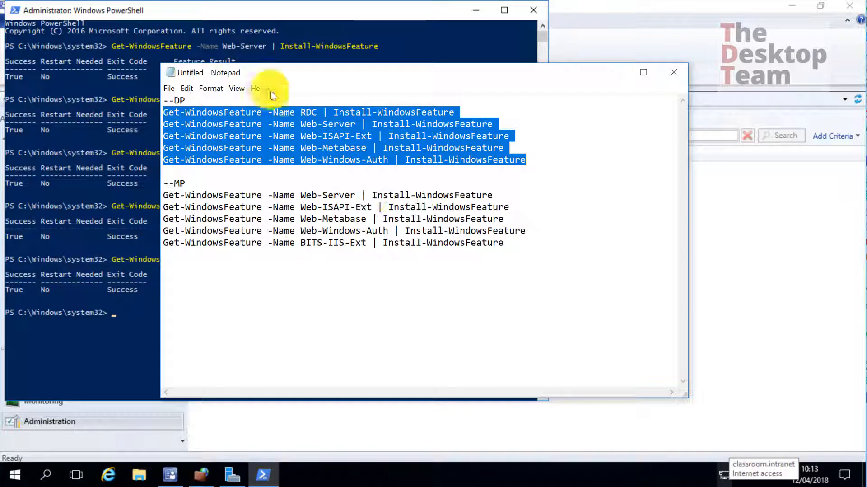
click(285, 12)
right_click(256, 145)
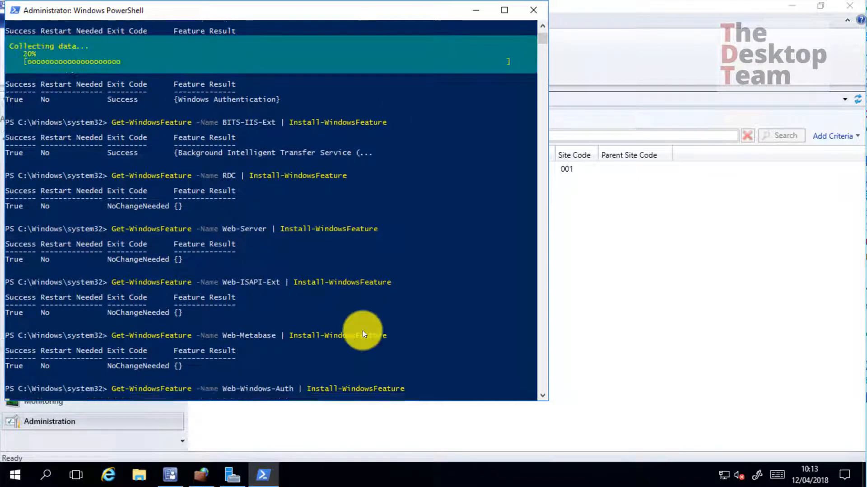
Switch to Windows Firewall with Advanced Security and delete the outbound rule SCCM 10123 (Notification).
click(201, 474)
click(239, 93)
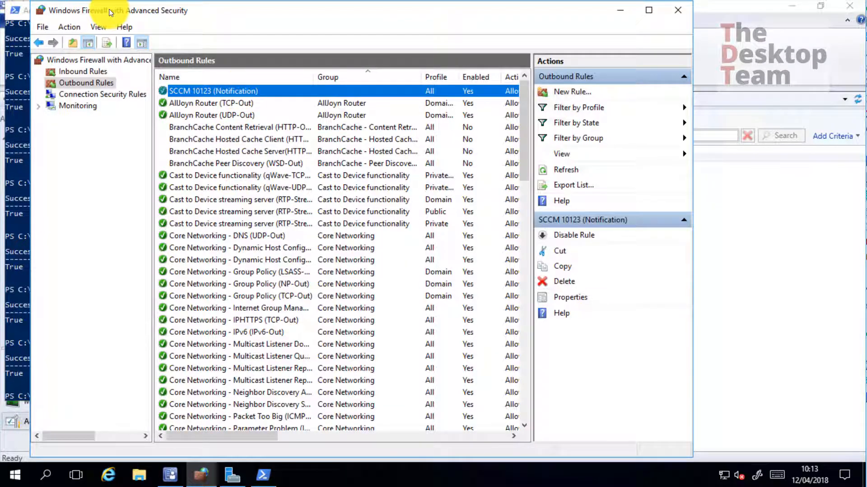
right_click(251, 92)
click(268, 144)
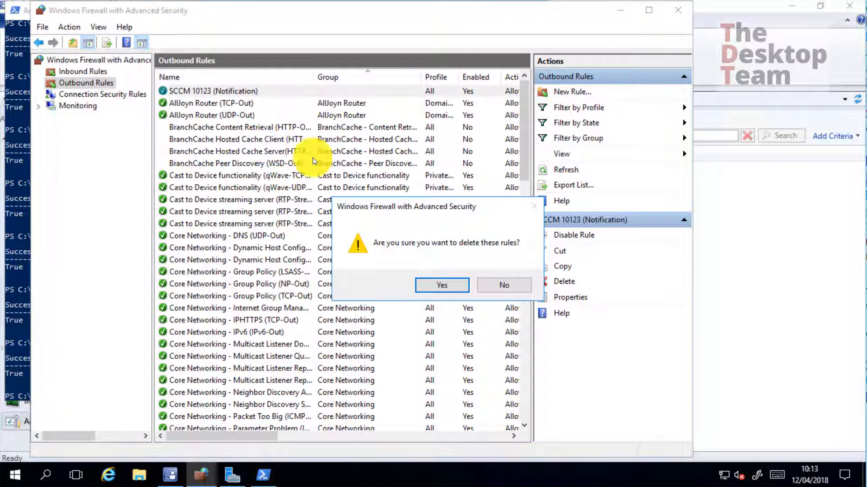
click(442, 285)
Start a new inbound firewall rule of type Port for TCP with specific local port 10123.
click(97, 71)
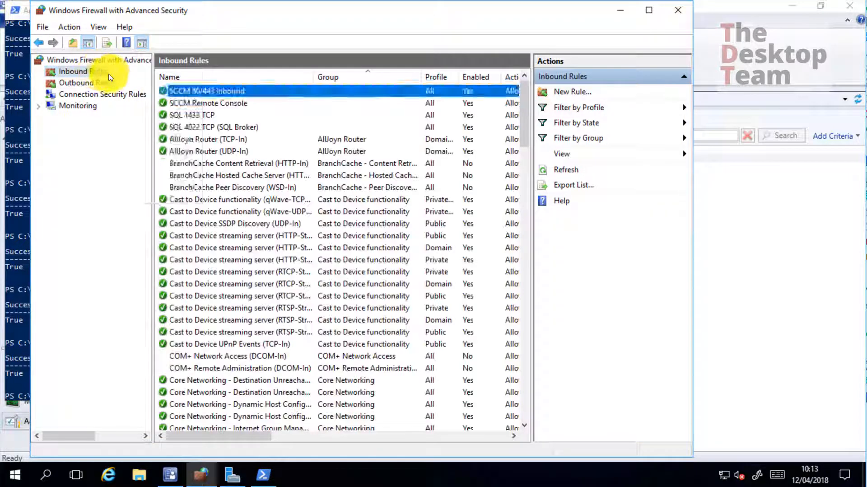
right_click(97, 71)
click(129, 80)
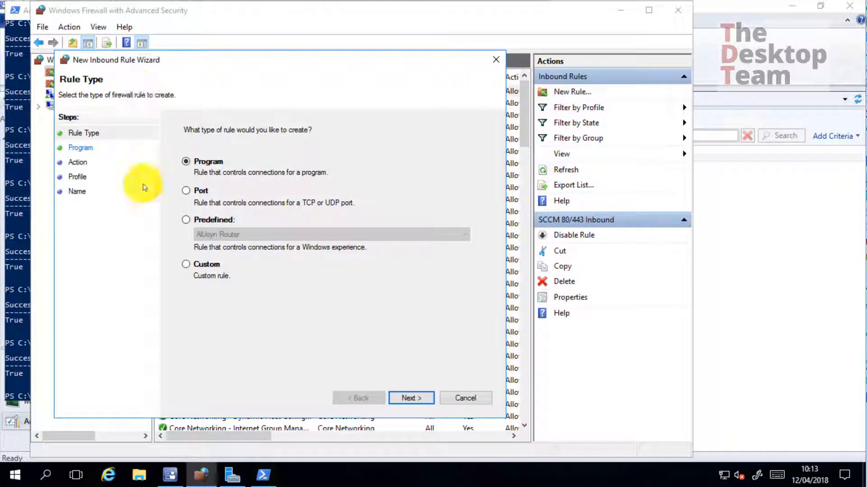
click(198, 190)
click(412, 397)
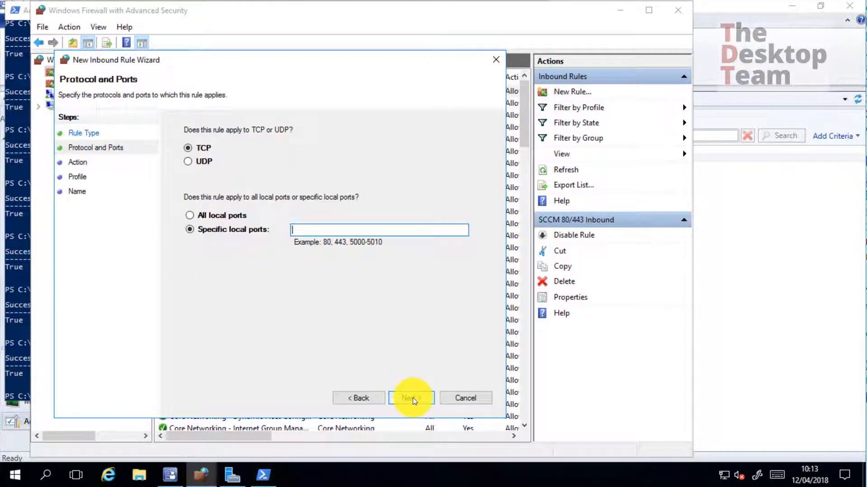
text(10123)
click(412, 397)
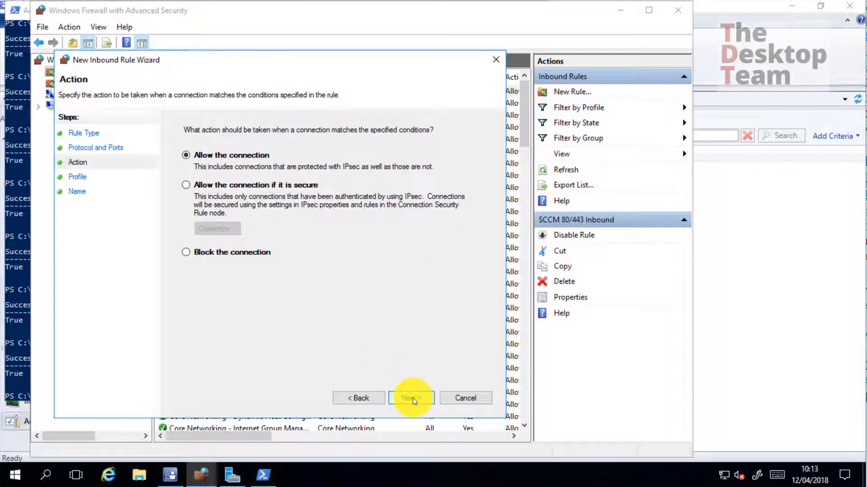
Allow the connection for all profiles, finish the inbound rule as SCCM Notification (Inbound), and minimize the firewall window.
click(411, 398)
click(412, 397)
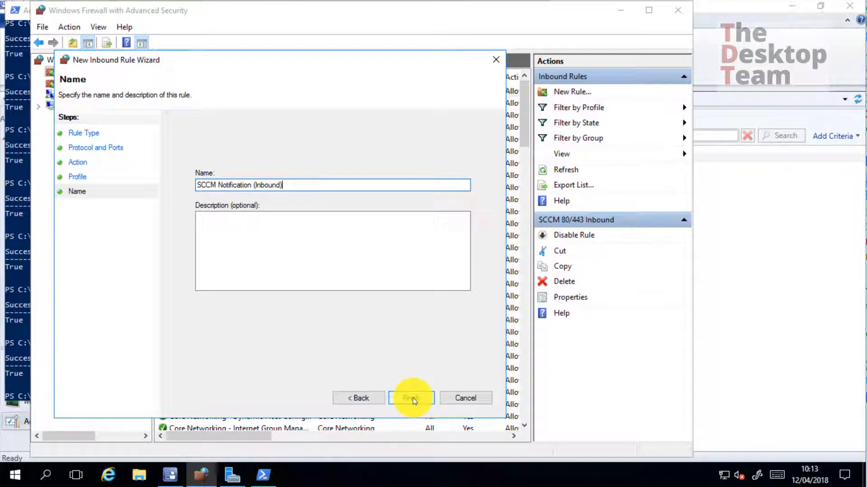
click(412, 397)
click(267, 91)
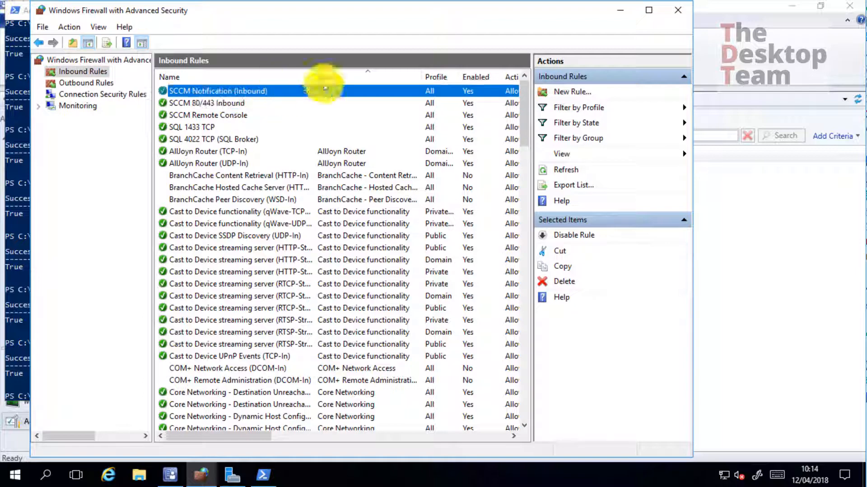
click(620, 10)
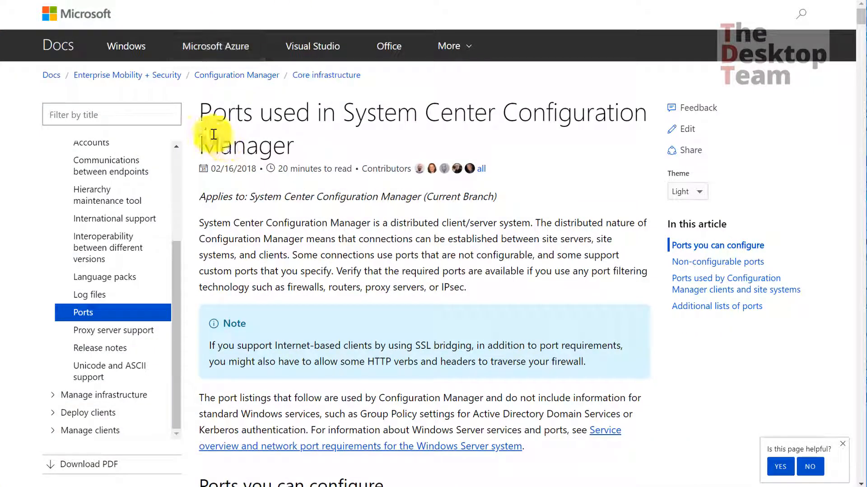
Search the Microsoft Docs page on Configuration Manager ports for "distribution point" and go to the second match.
drag(200, 112, 303, 149)
click(302, 148)
key(ctrl+f)
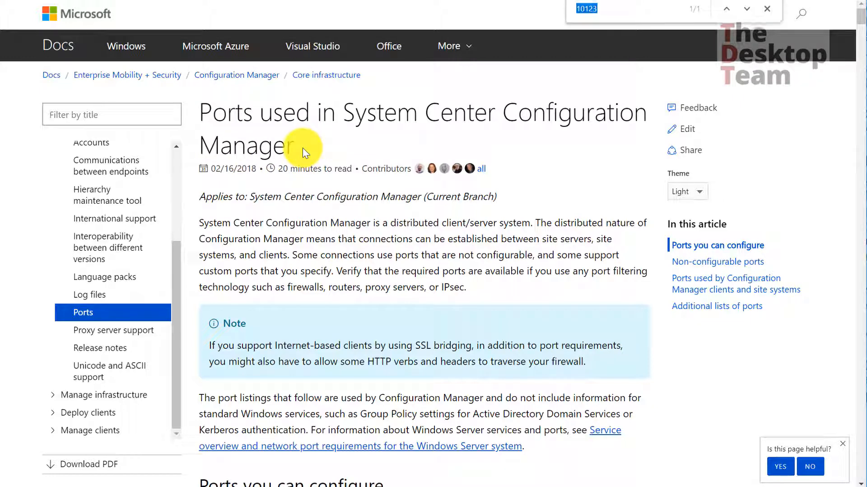
text(distribnuti)
key(ctrl+BackSpace)
text(distribution point)
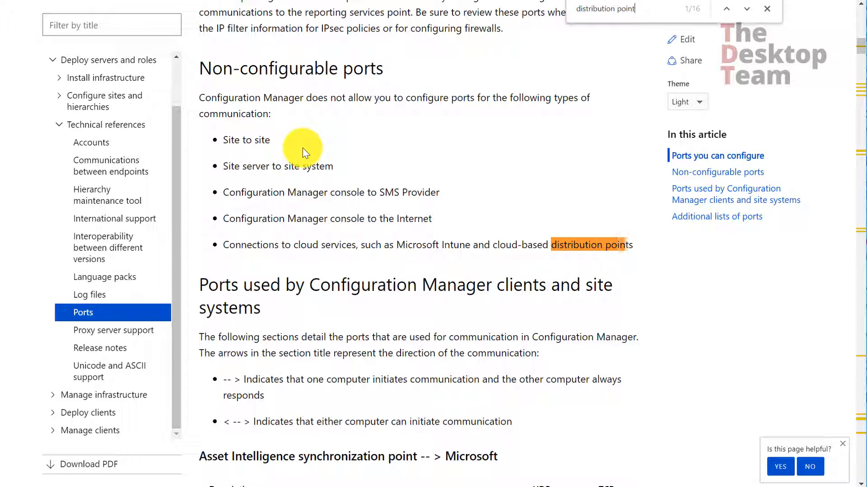
key(Return)
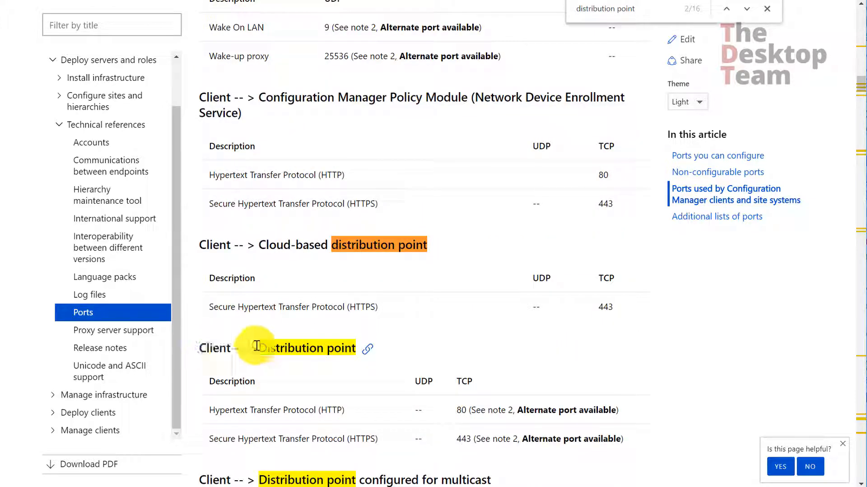
Examine the TCP ports for client to distribution point communication and the port tables for the multicast and PXE configurations.
triple_click(275, 348)
double_click(460, 410)
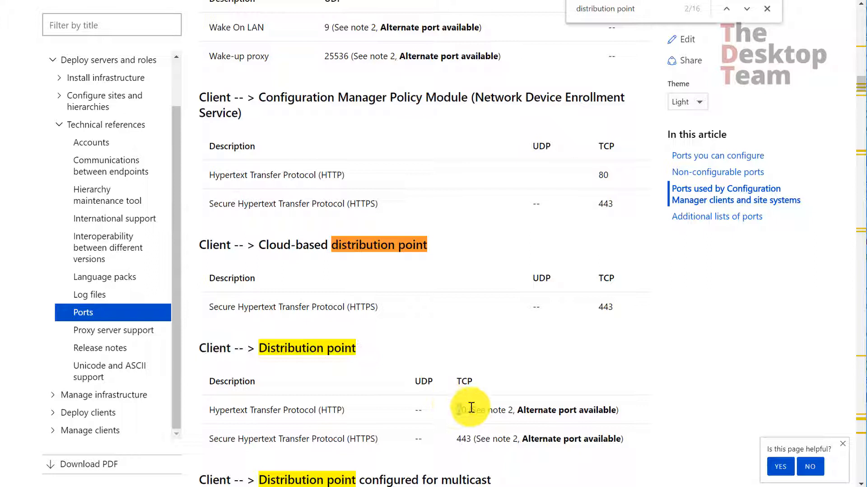
double_click(463, 437)
scroll(450, 335, down, 3)
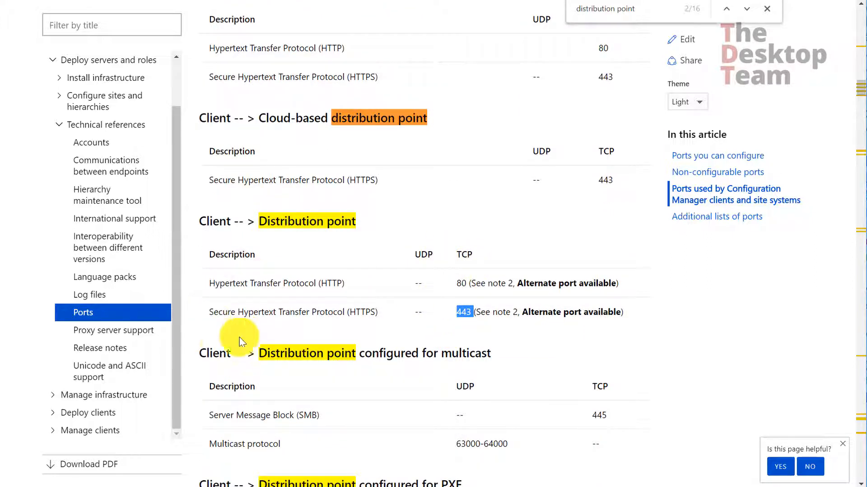
drag(201, 350, 461, 353)
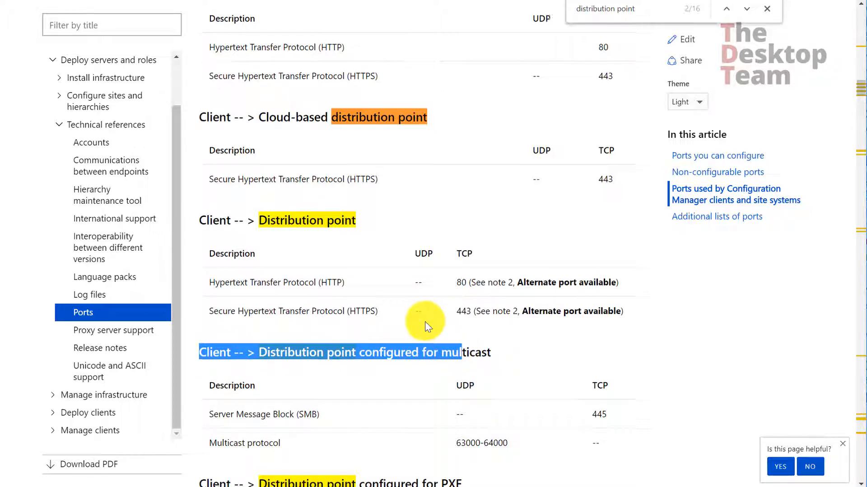
scroll(422, 326, down, 3)
click(441, 350)
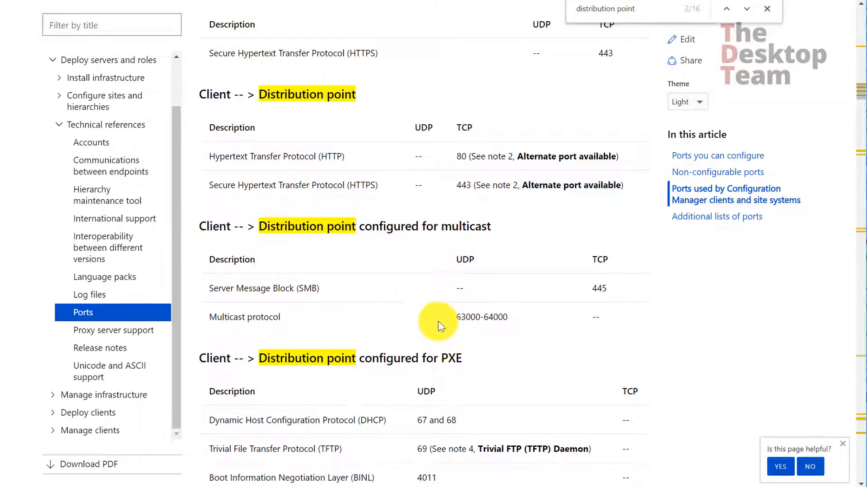
scroll(420, 253, down, 1)
Search the ports page for "management point" and examine the client notification, HTTP and HTTPS ports listed for it.
key(ctrl+f)
text(man)
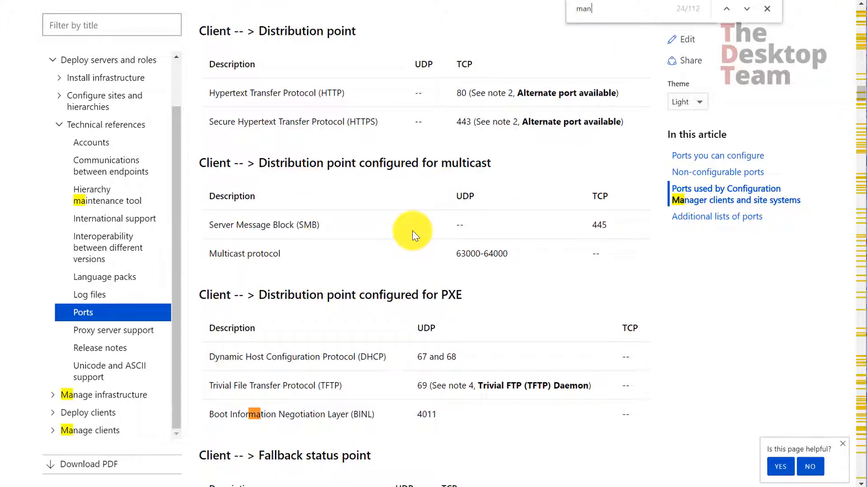
text(agement point)
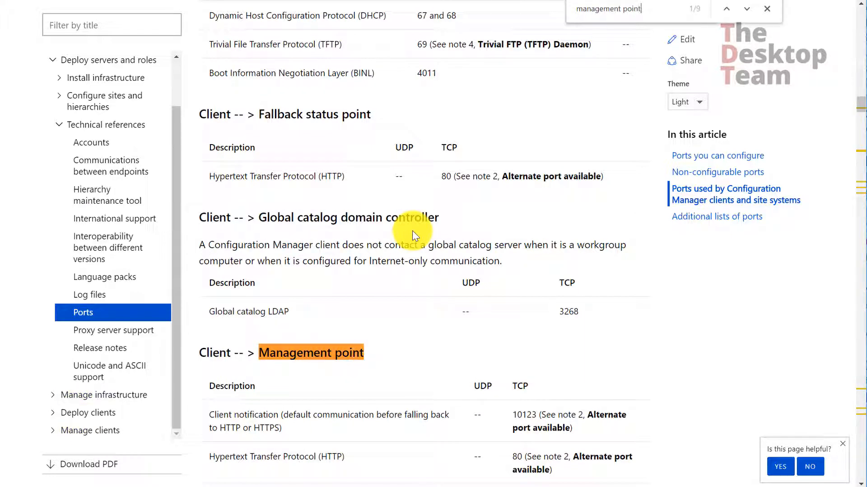
scroll(410, 309, down, 2)
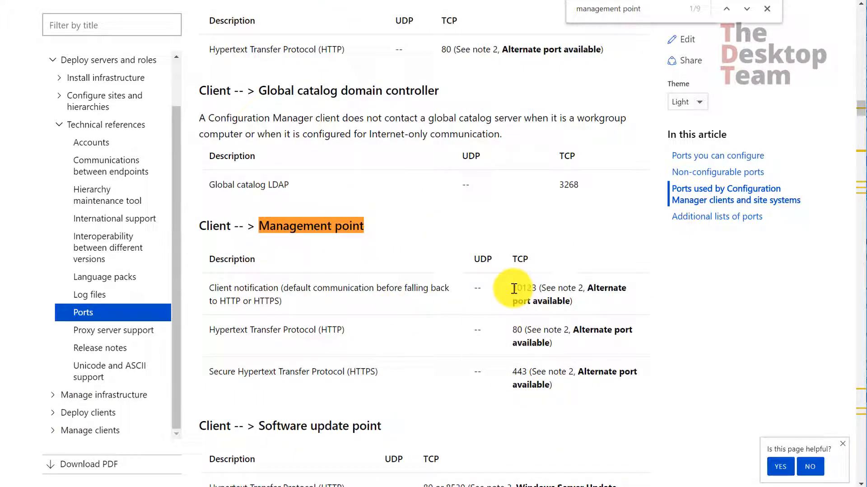
drag(513, 288, 544, 287)
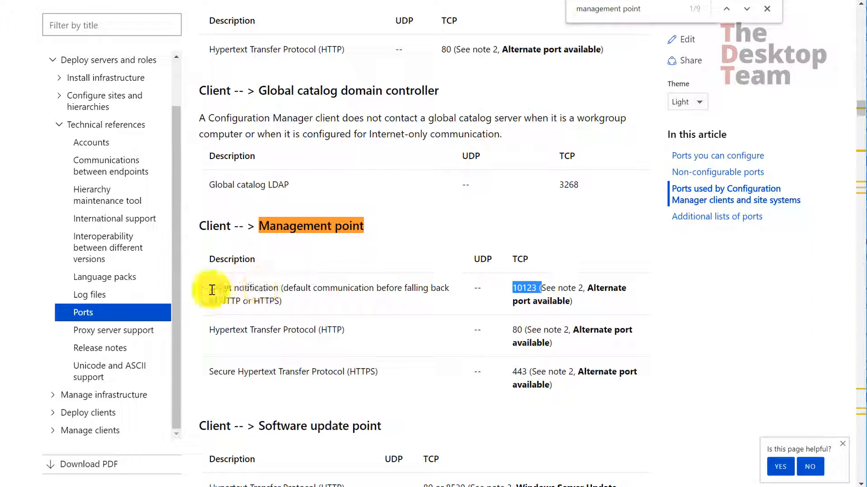
drag(209, 288, 283, 288)
drag(513, 330, 524, 331)
drag(514, 373, 530, 372)
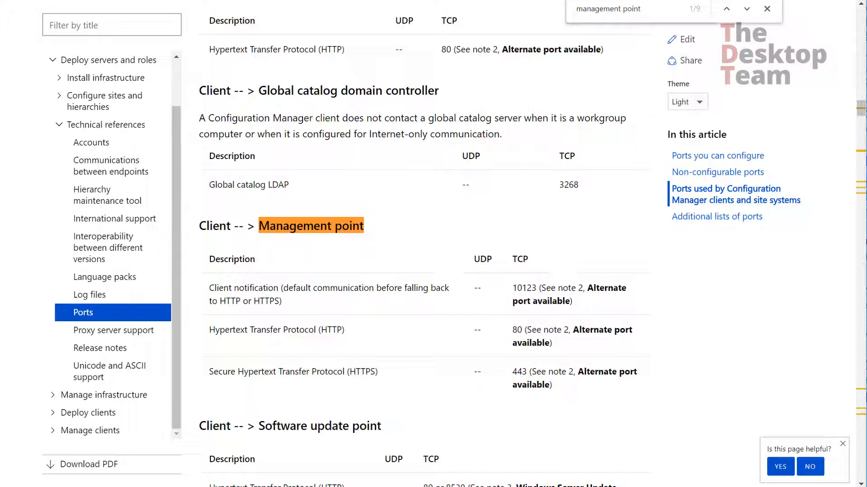
Switch to the Configuration Manager console, show Servers and Site System Roles, and enlarge the role list of the primary site server.
click(768, 9)
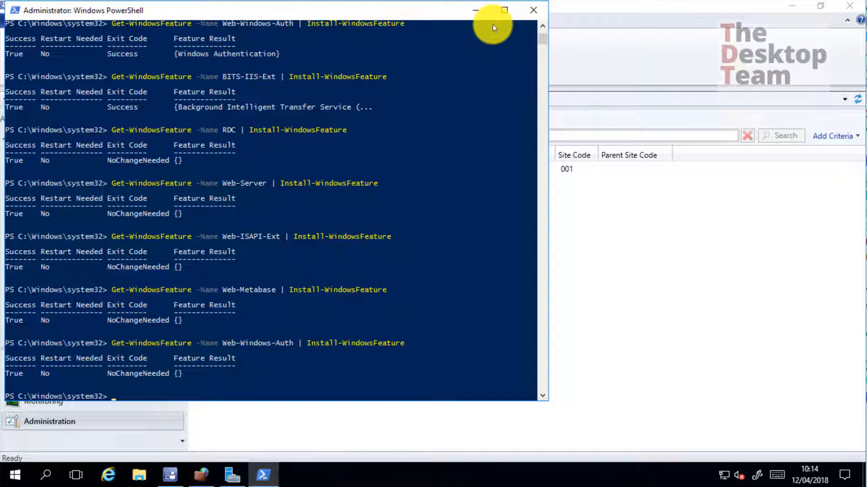
click(479, 10)
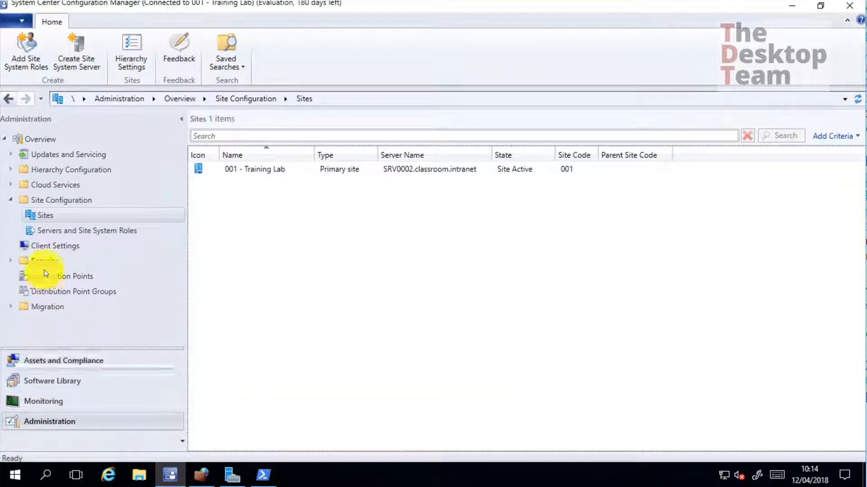
click(54, 230)
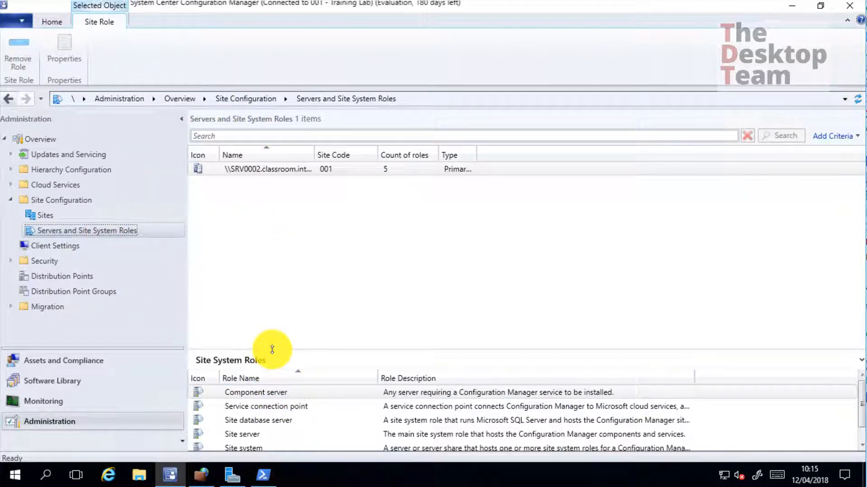
drag(273, 349, 271, 293)
click(277, 169)
right_click(277, 169)
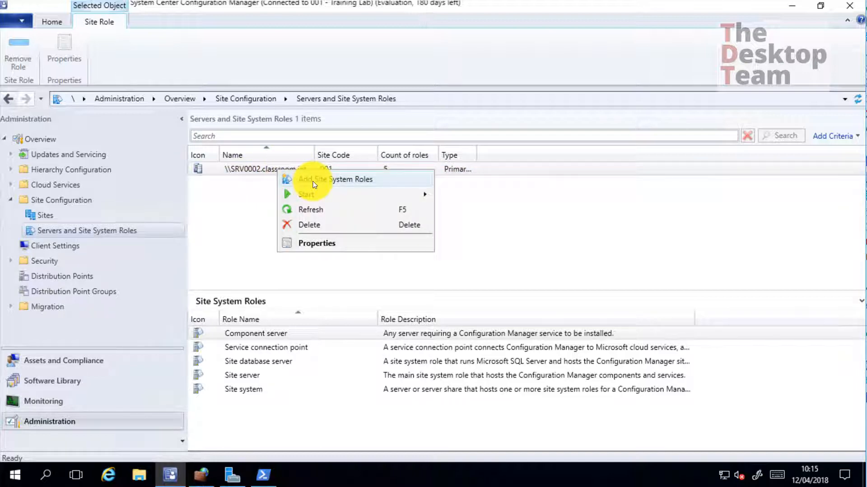
click(240, 209)
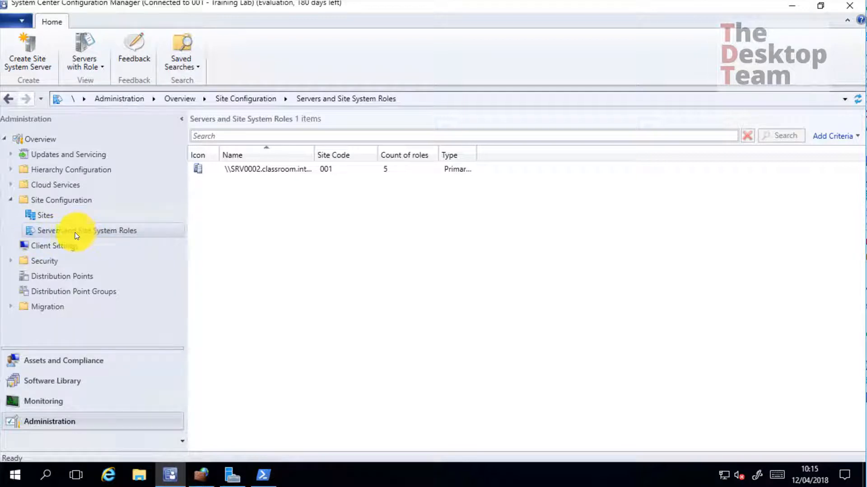
right_click(107, 231)
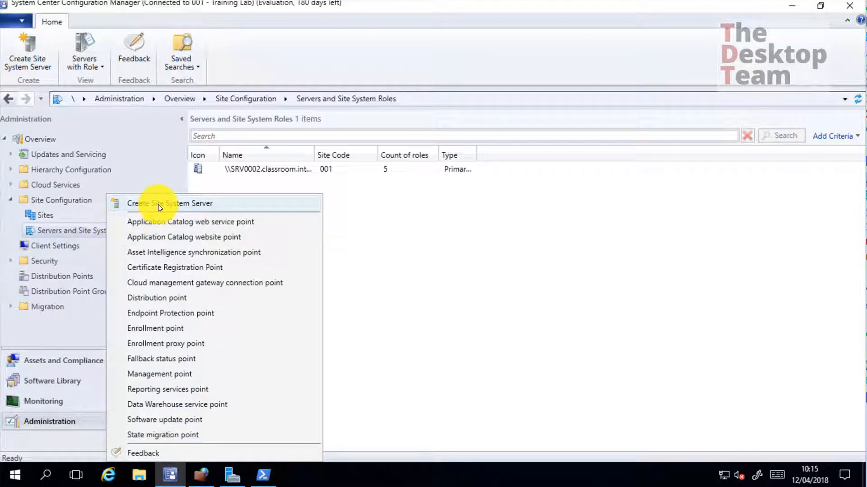
click(445, 232)
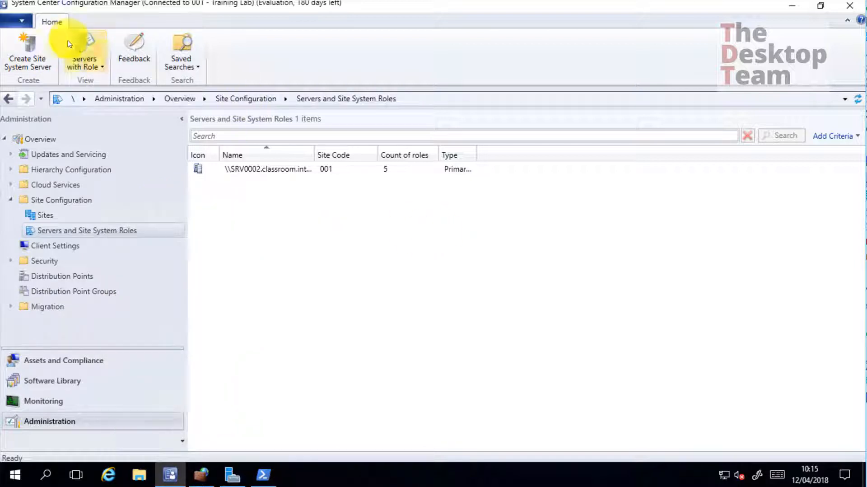
right_click(145, 232)
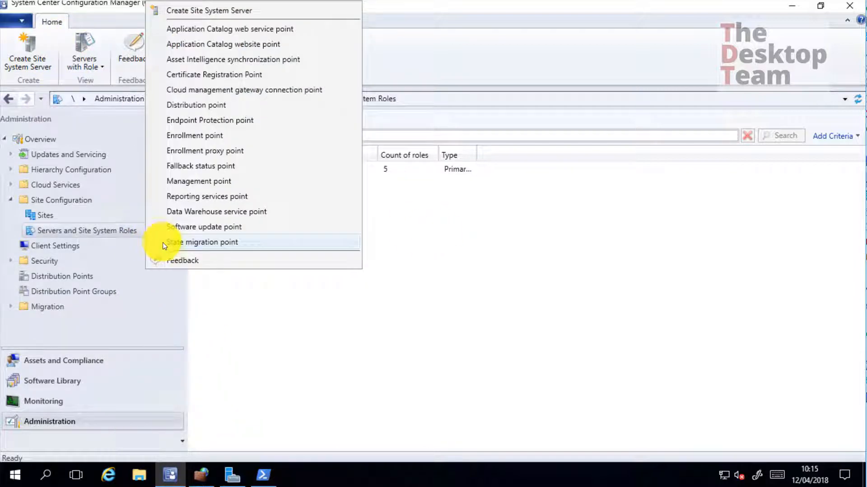
click(244, 9)
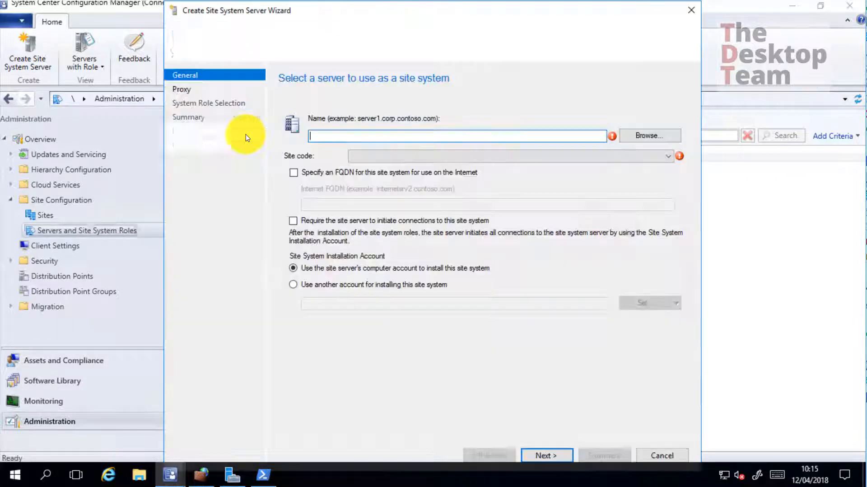
click(698, 14)
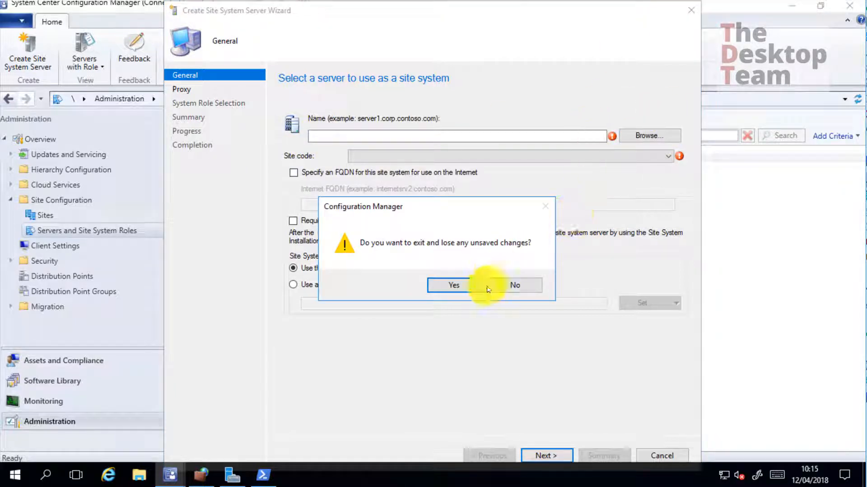
click(466, 286)
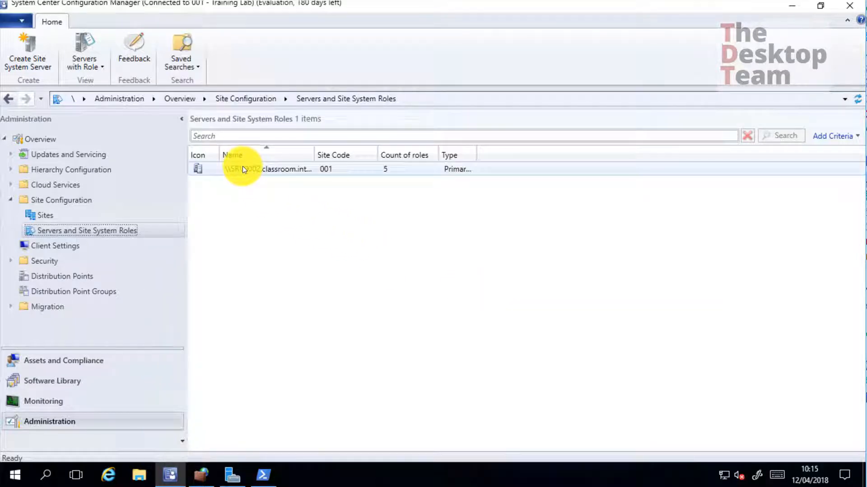
Start adding site system roles to server SRV0002, keeping the site server's computer account for installation and no proxy server.
click(243, 169)
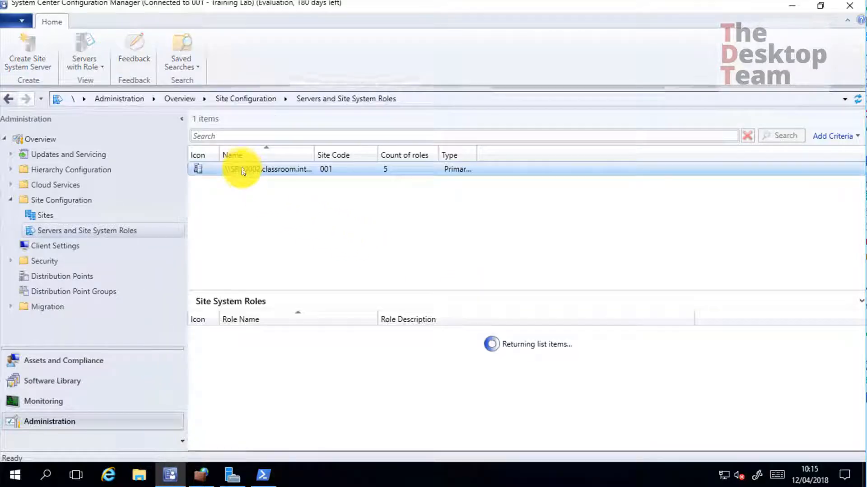
right_click(279, 170)
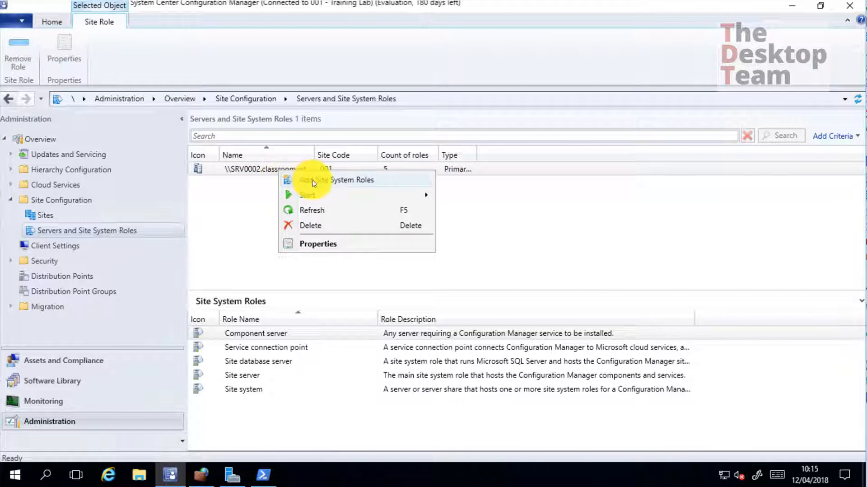
click(330, 180)
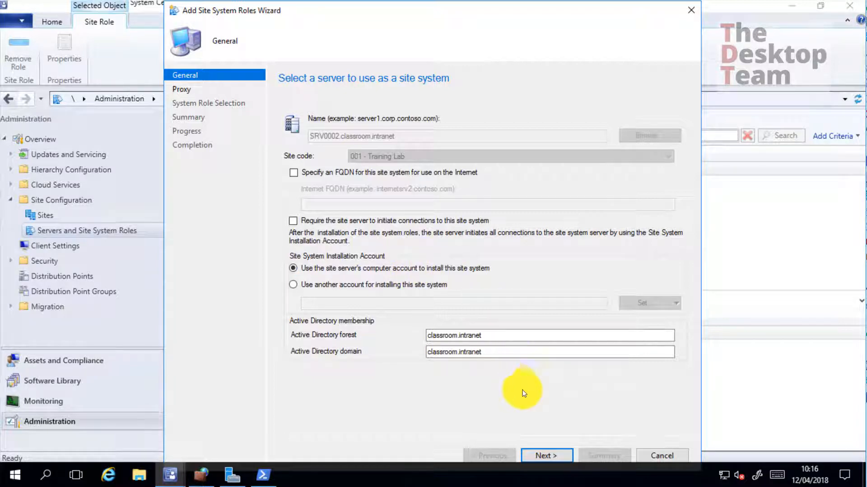
click(562, 457)
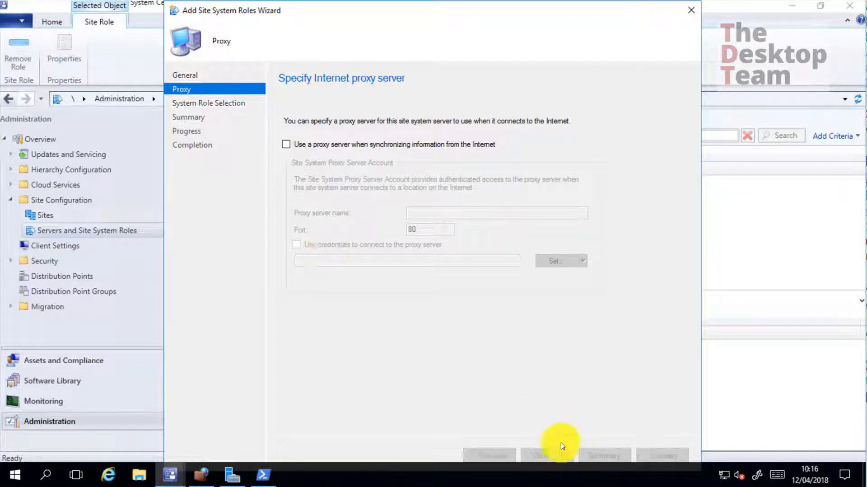
click(560, 455)
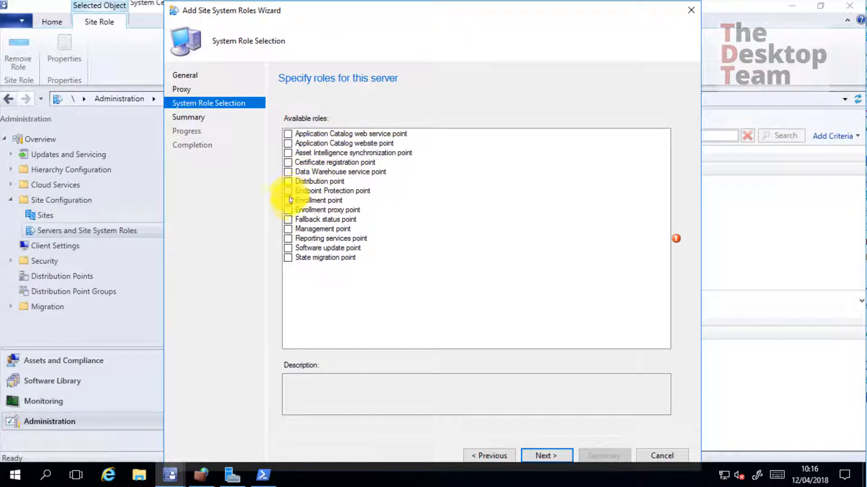
Choose the Management point role with HTTP client connections and generate an alert when the management point is not healthy.
click(288, 229)
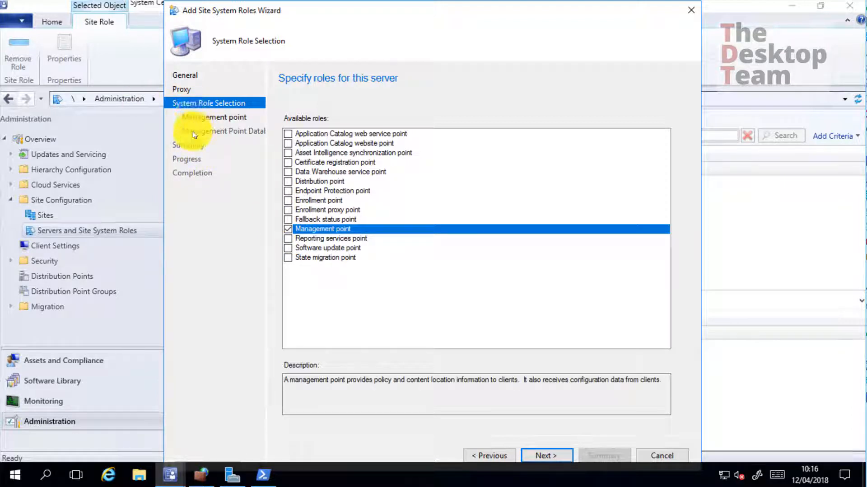
click(550, 456)
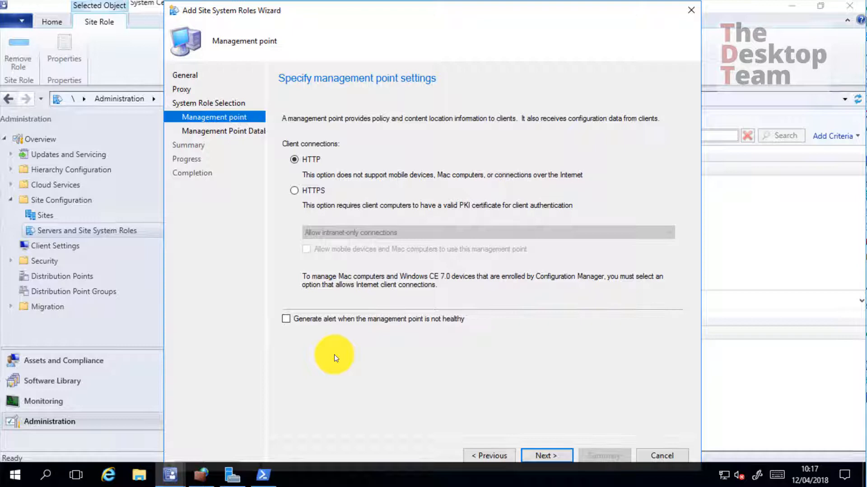
click(289, 319)
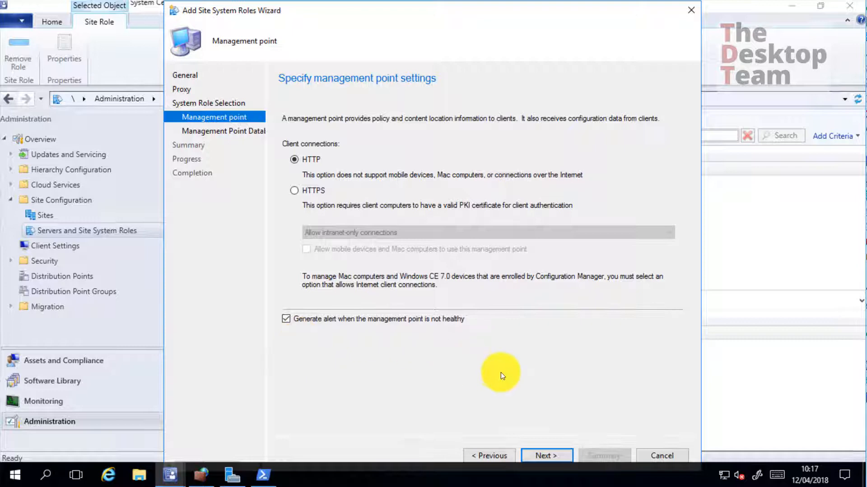
click(559, 456)
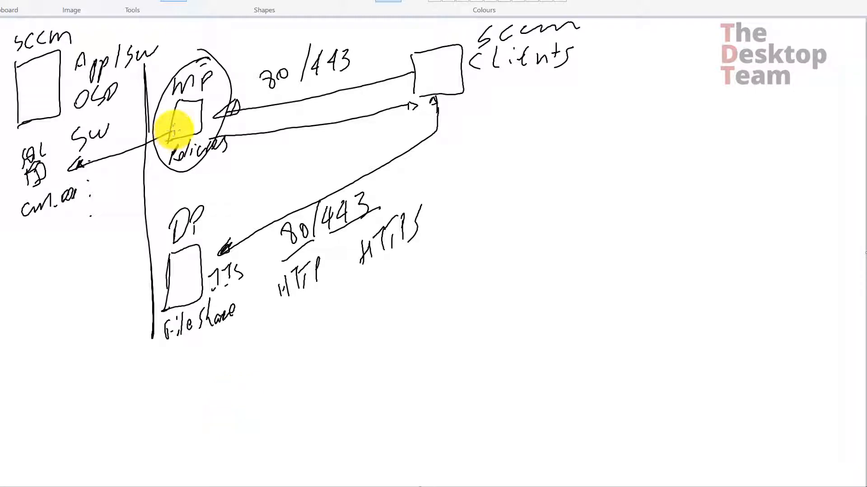
Use the site database and the management point's computer account for the connection, and complete the role installation wizard.
mouse_move(174, 131)
mouse_down()
mouse_move(77, 168)
mouse_move(68, 158)
mouse_up()
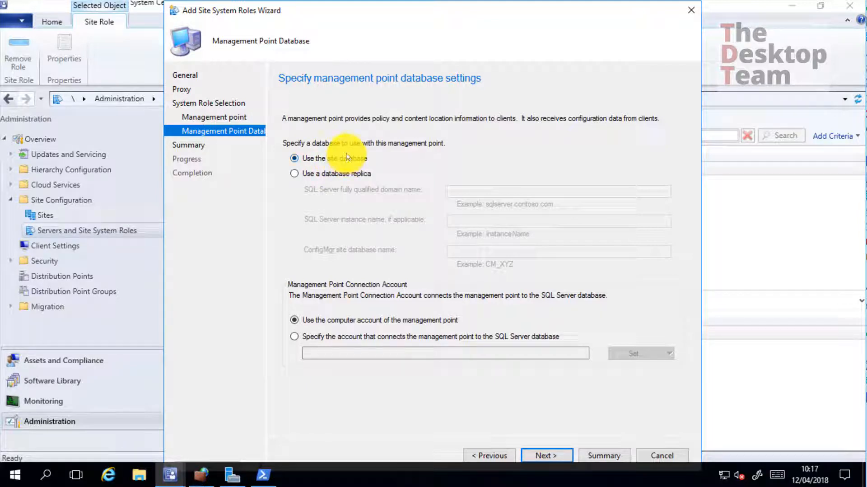
click(547, 455)
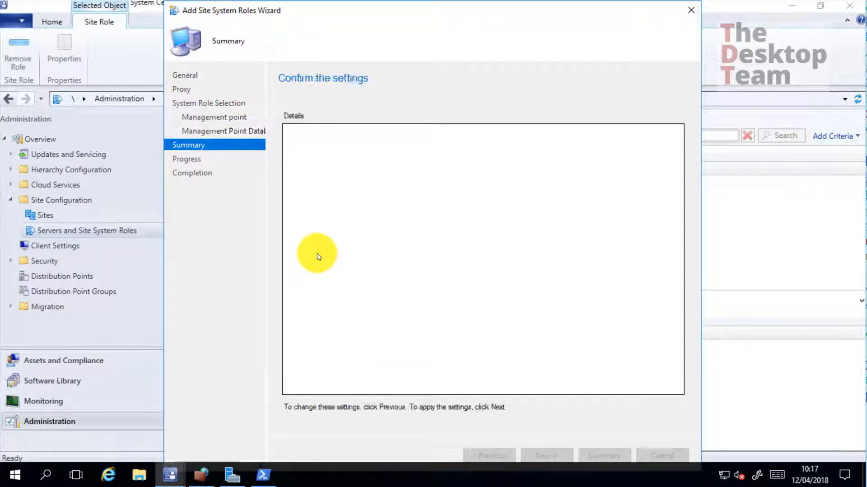
drag(307, 151, 385, 226)
click(445, 247)
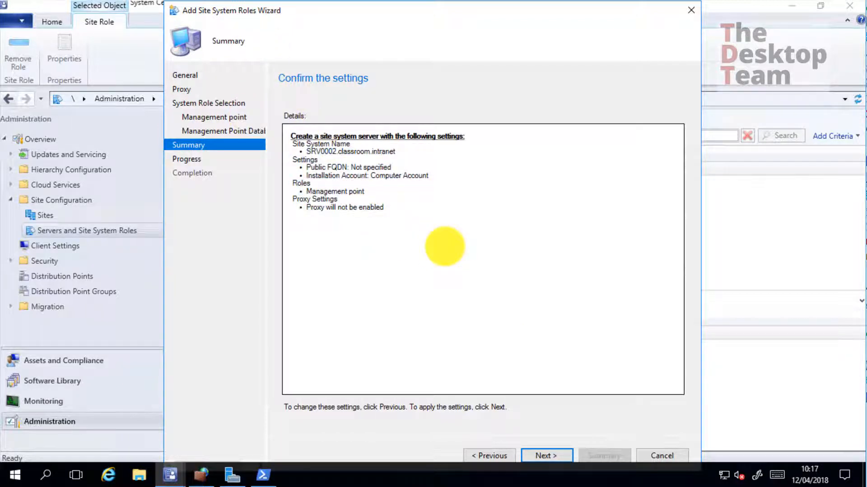
click(546, 457)
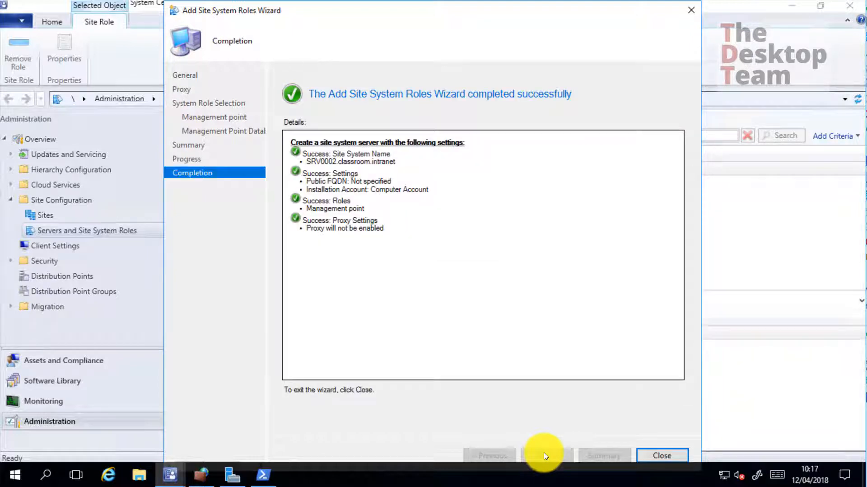
click(639, 455)
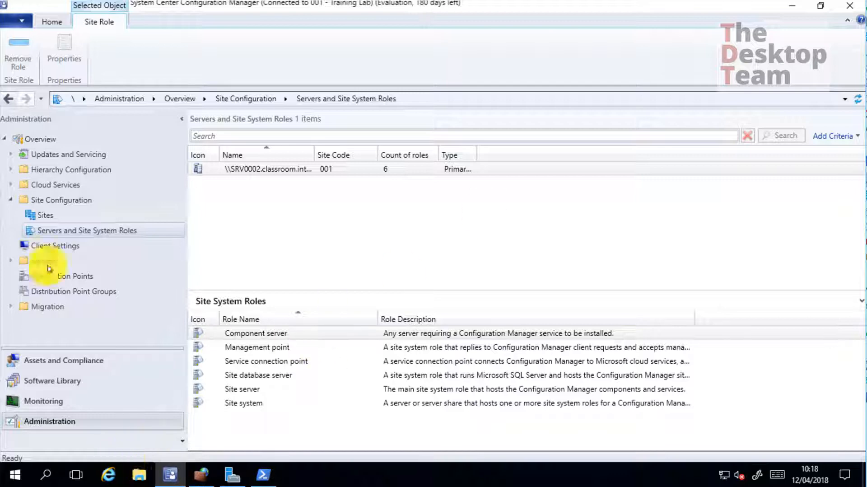
Open the C:\ConfigMgr\Logs folder in File Explorer.
click(139, 474)
click(315, 153)
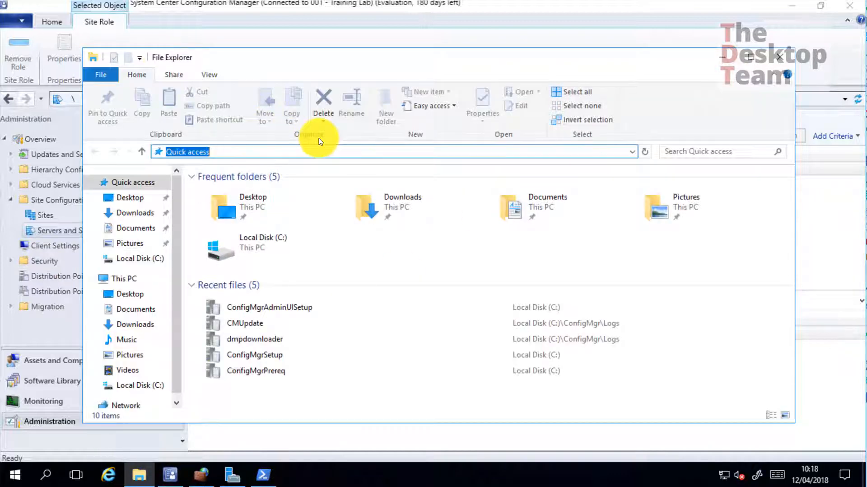
text(c:\config)
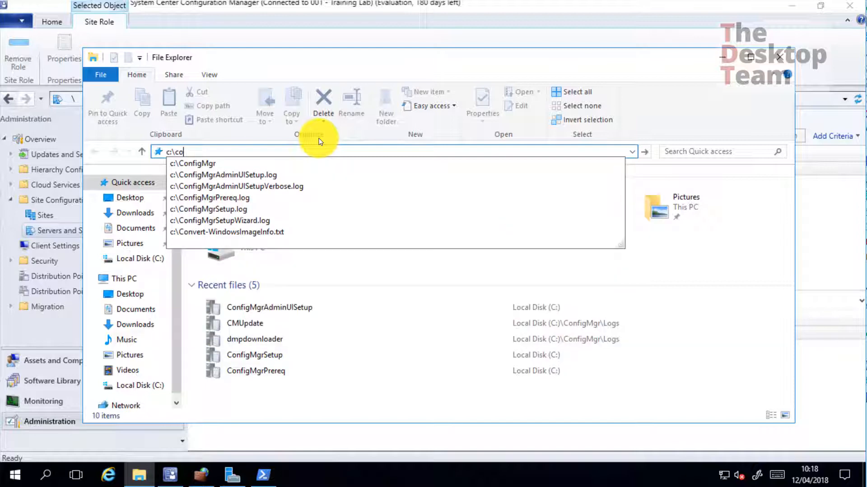
key(Down)
text(\logs)
key(Return)
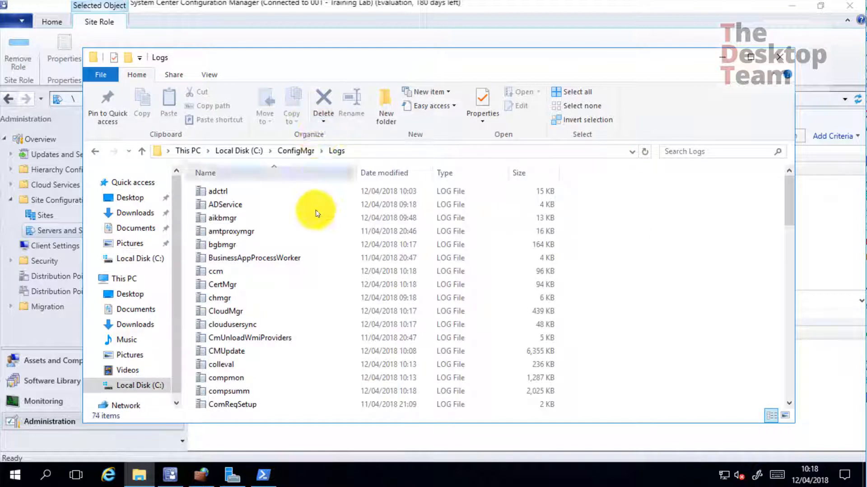
Open the MPSetup log in a maximized window and examine the IIS check and management point installation entries.
click(322, 244)
text(mp)
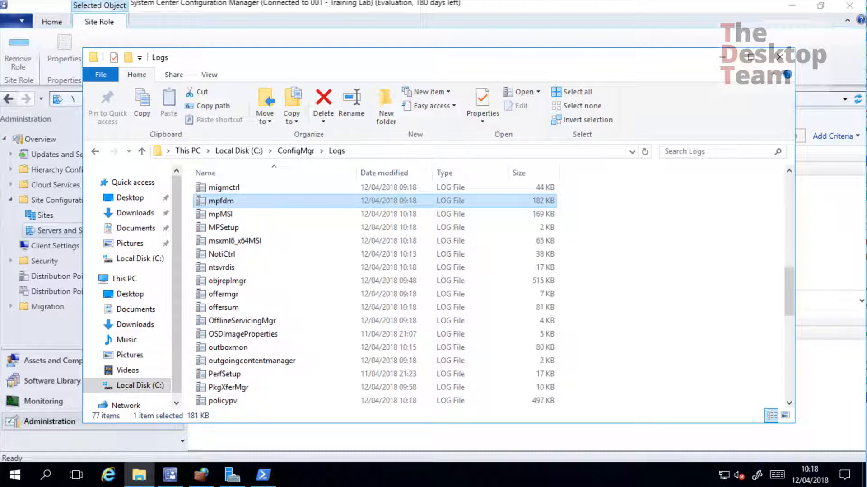
click(224, 230)
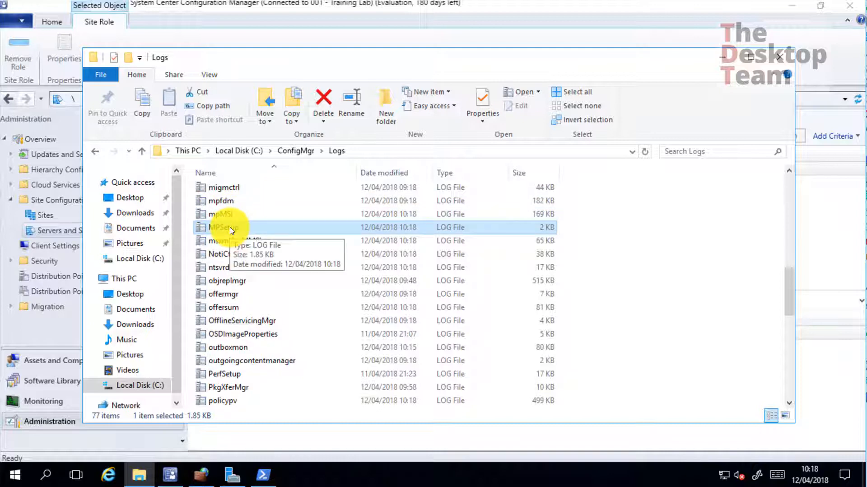
double_click(231, 230)
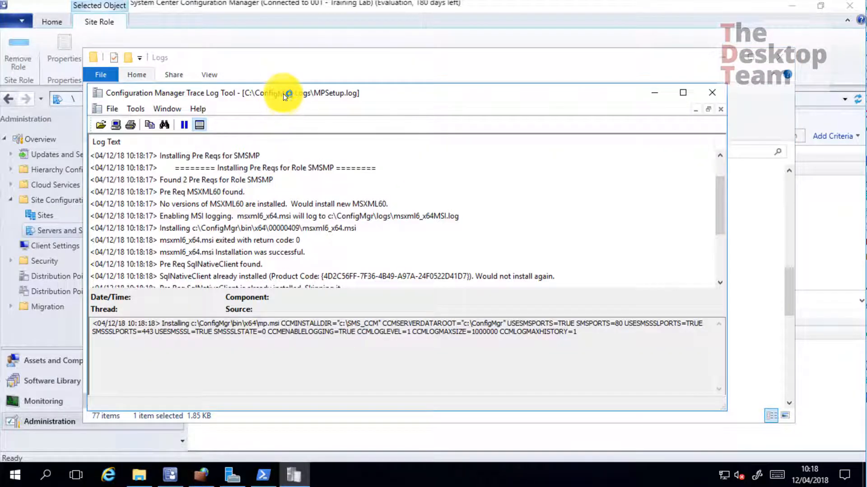
double_click(283, 94)
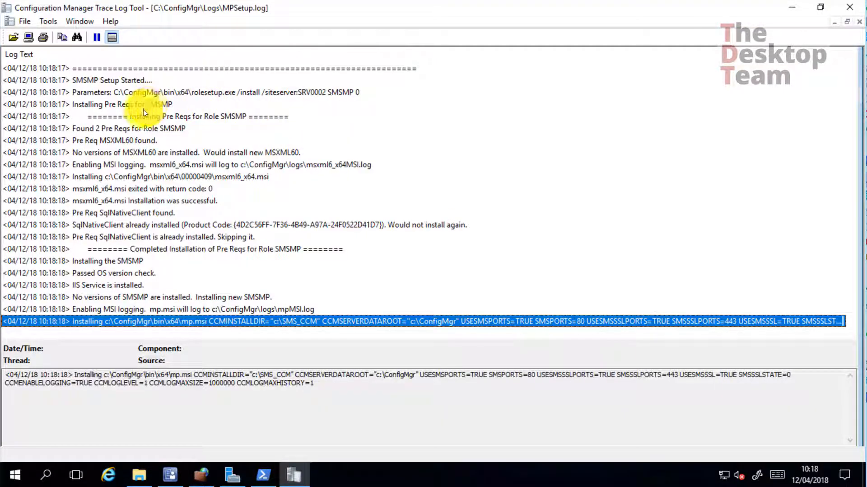
click(121, 260)
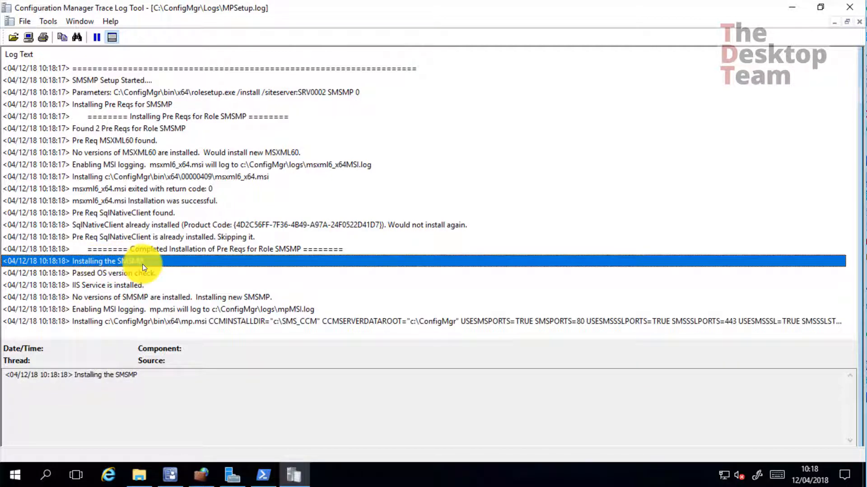
click(115, 285)
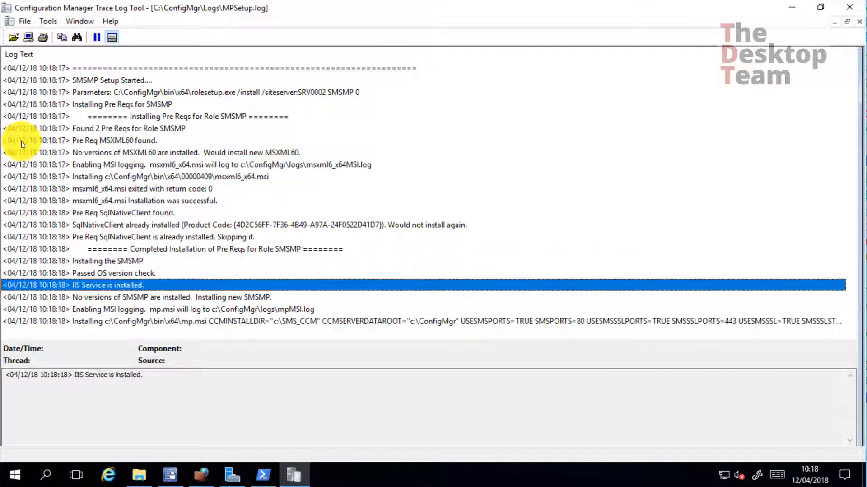
click(116, 298)
click(119, 321)
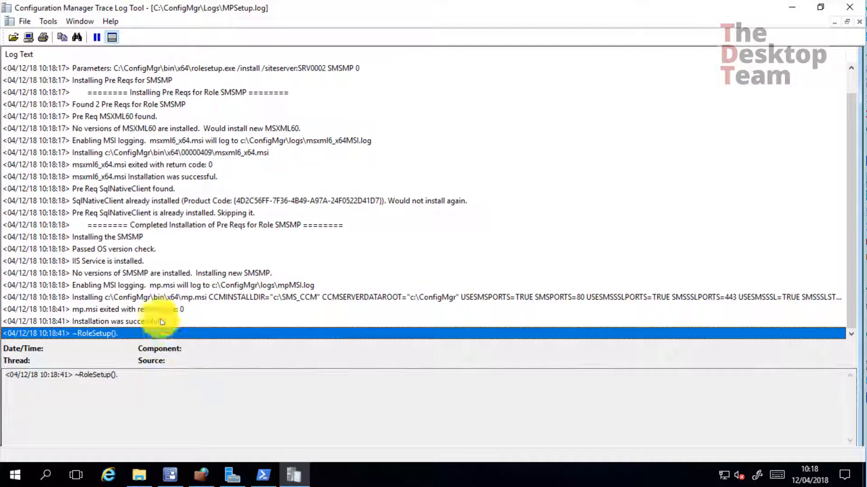
Check the mp.msi return code entry in the MPSetup log, and examine the product installation status entry in the mpMSI log.
click(183, 310)
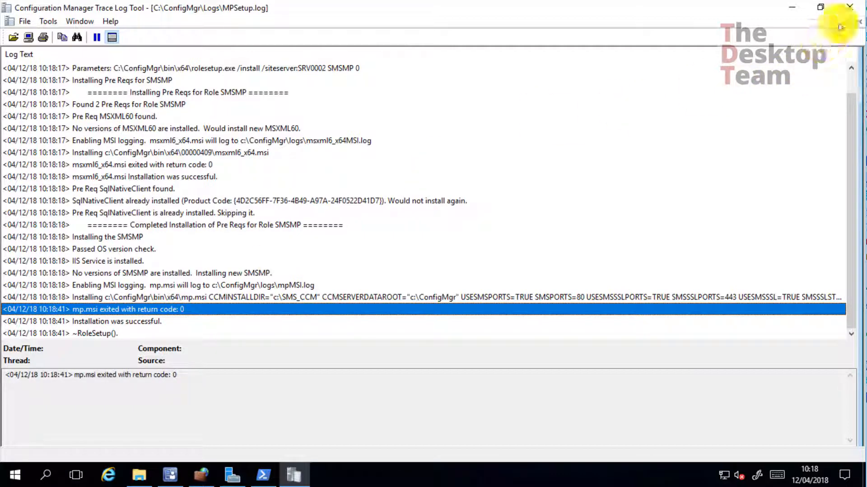
click(849, 8)
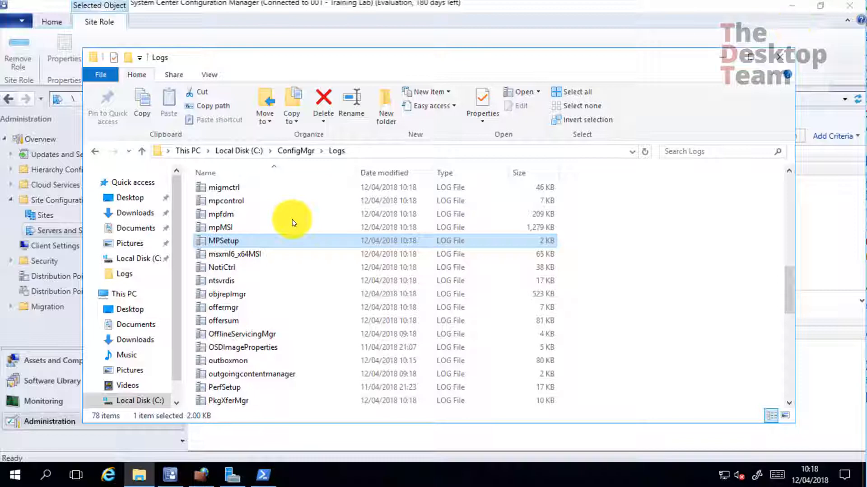
double_click(230, 228)
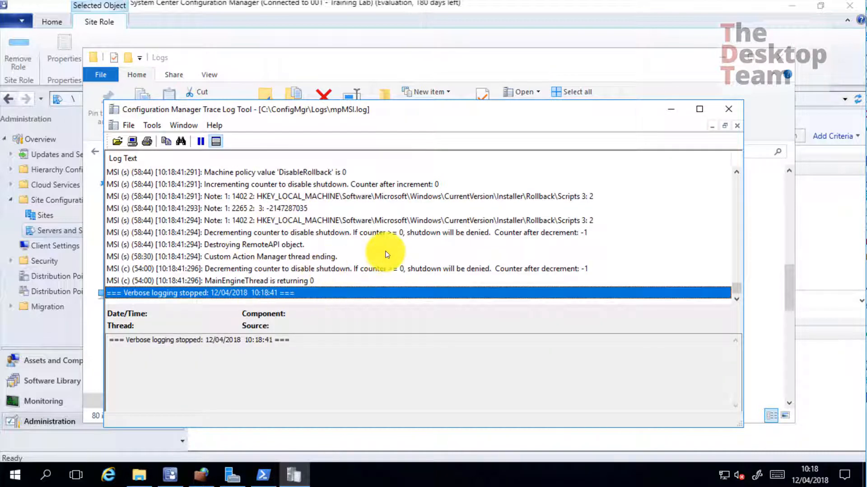
scroll(384, 253, up, 3)
click(453, 197)
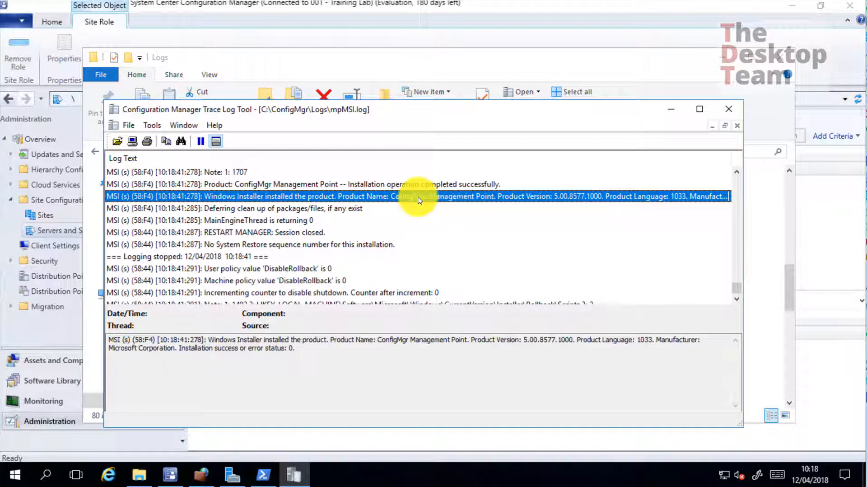
click(266, 347)
drag(267, 348, 265, 347)
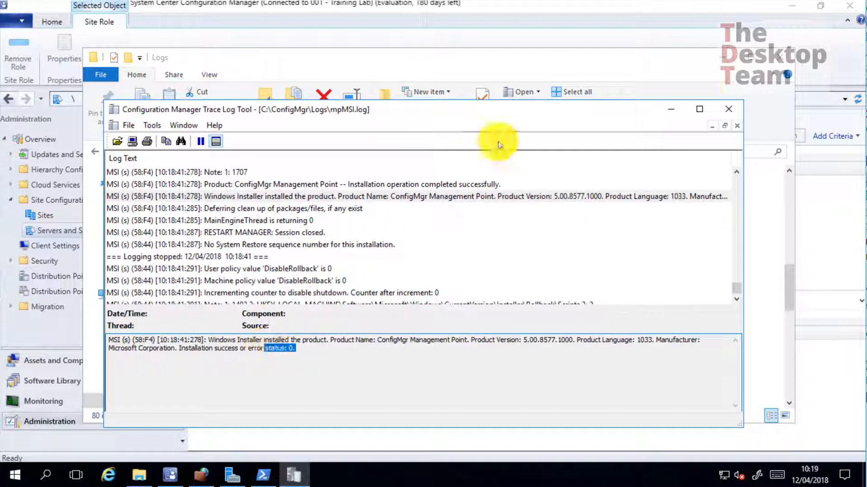
click(729, 112)
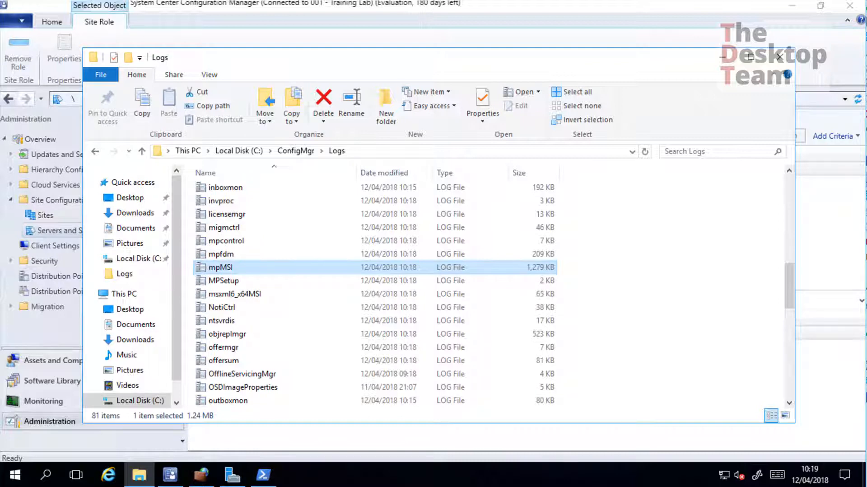
View the mpcontrol and mpfdm logs from the Logs folder, closing each one.
click(244, 241)
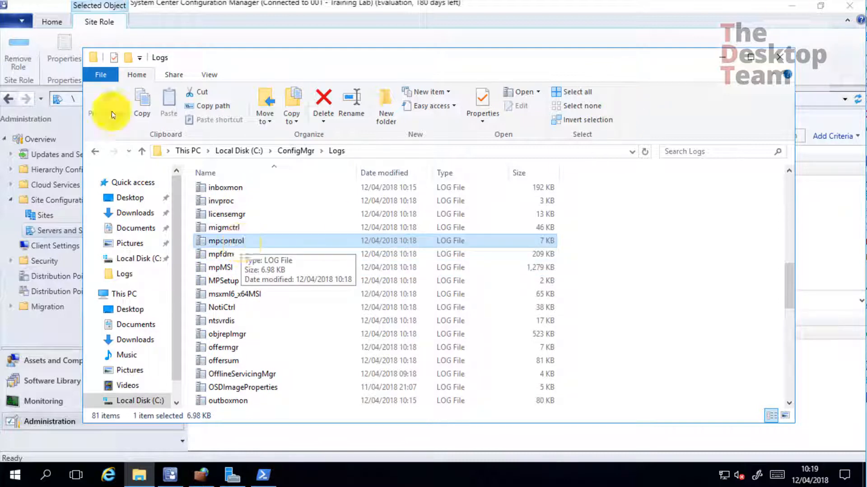
double_click(243, 246)
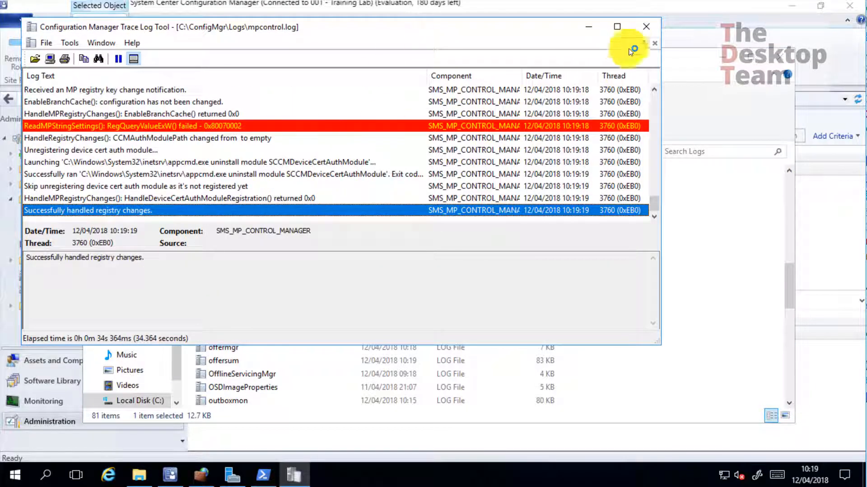
click(646, 26)
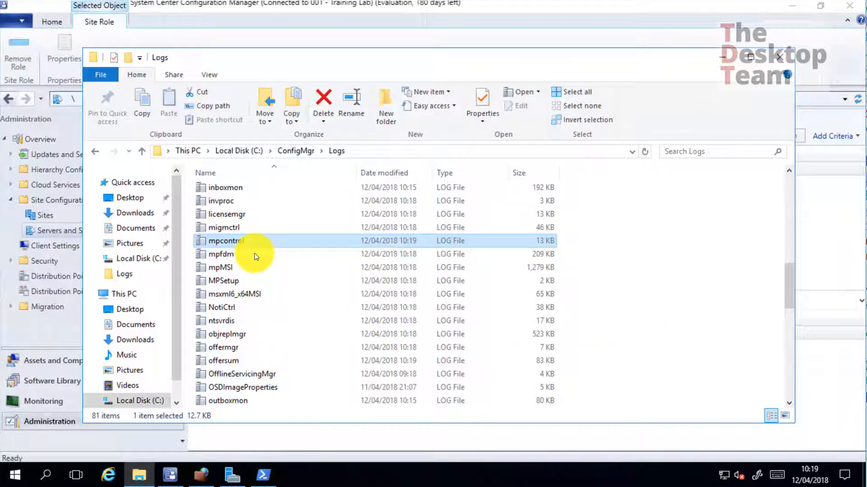
double_click(224, 256)
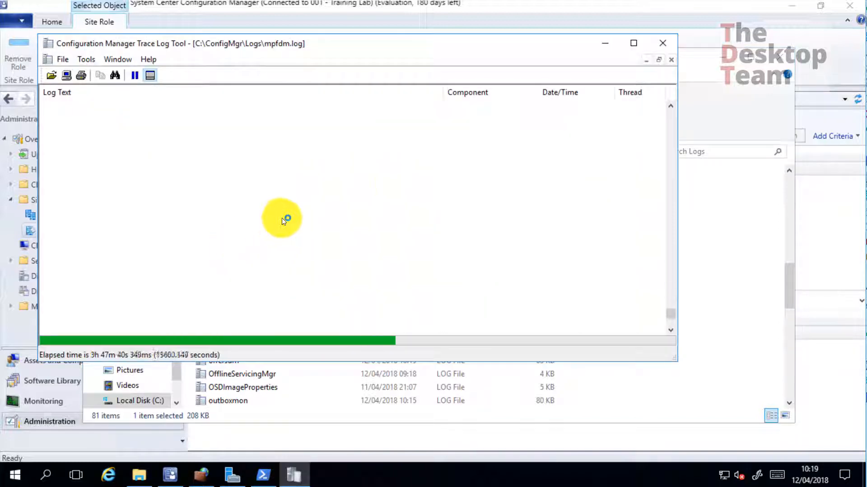
click(663, 43)
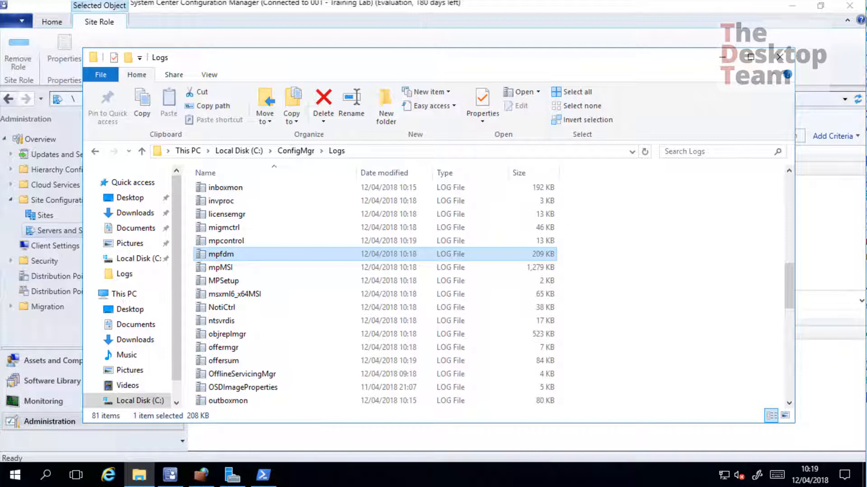
In the Configuration Manager console's Monitoring workspace, open Component Status under System Status and look through the component list.
click(40, 401)
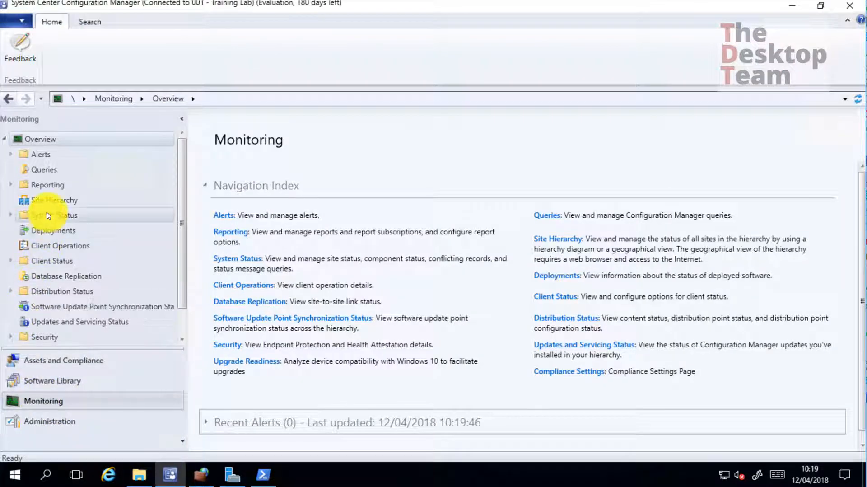
click(23, 216)
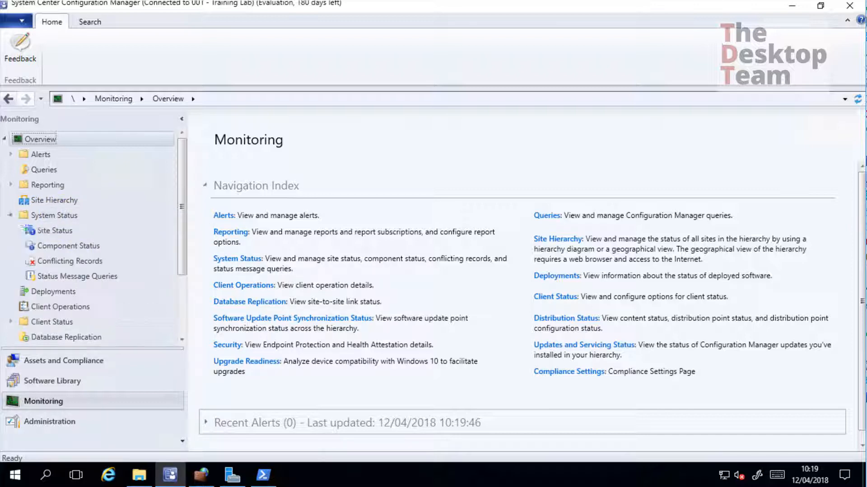
click(57, 248)
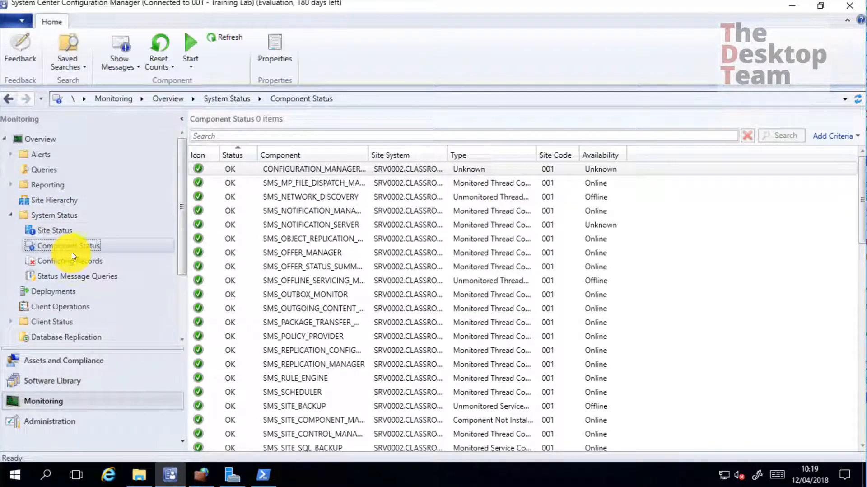
scroll(561, 291, down, 15)
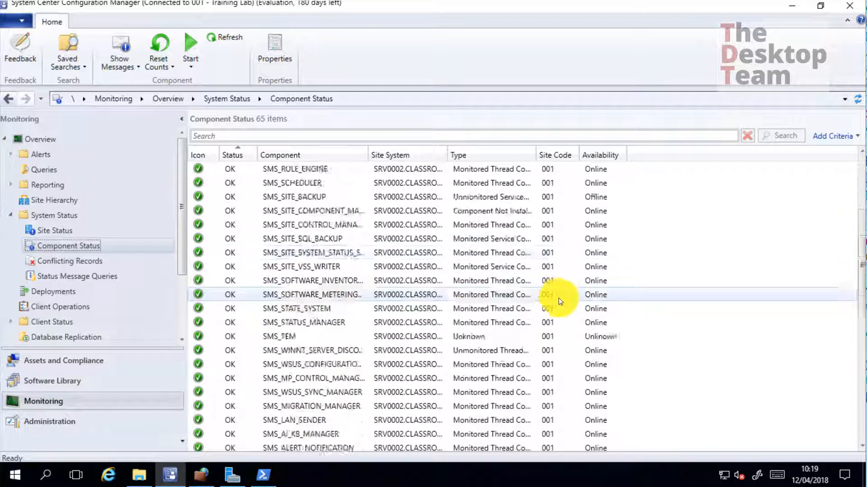
scroll(560, 300, down, 5)
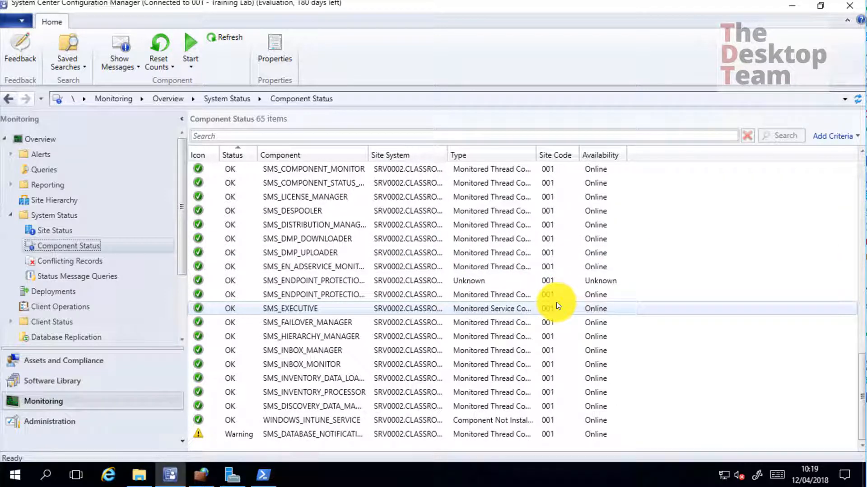
scroll(558, 305, up, 8)
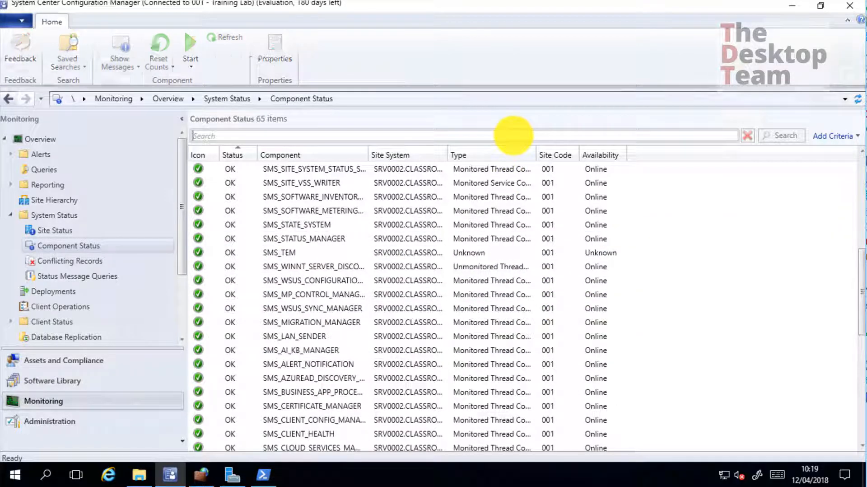
Search the component status list for "mp_".
click(514, 135)
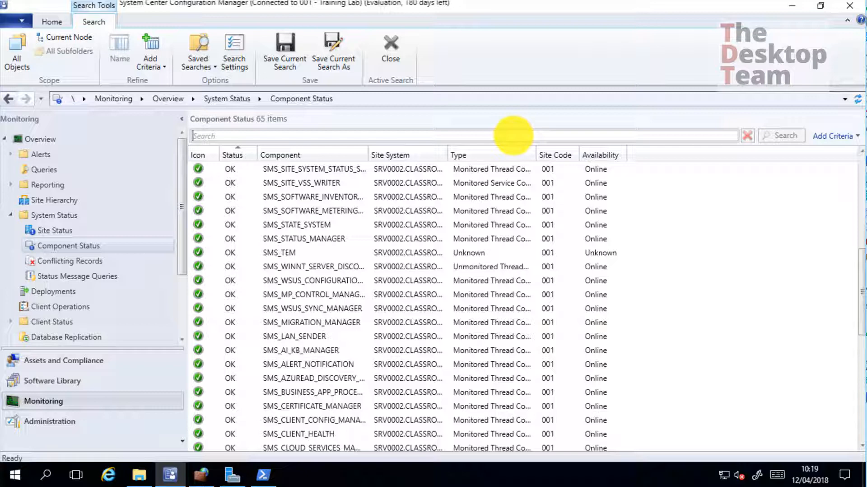
text(mp_)
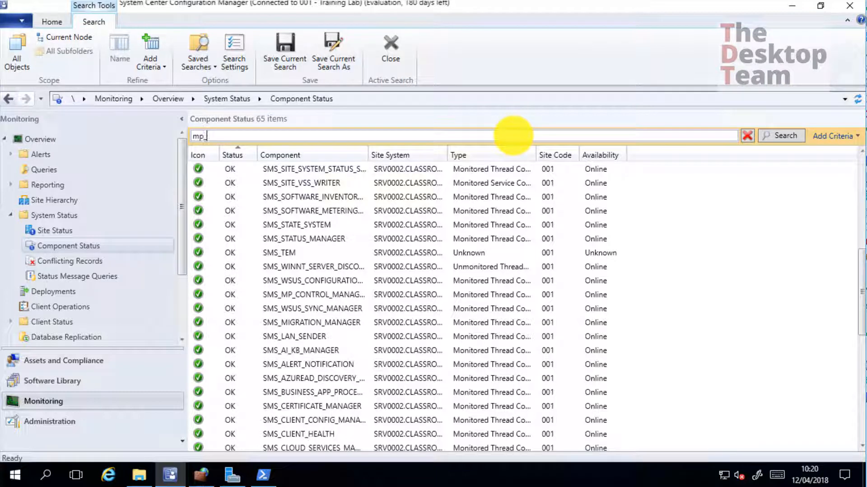
key(Return)
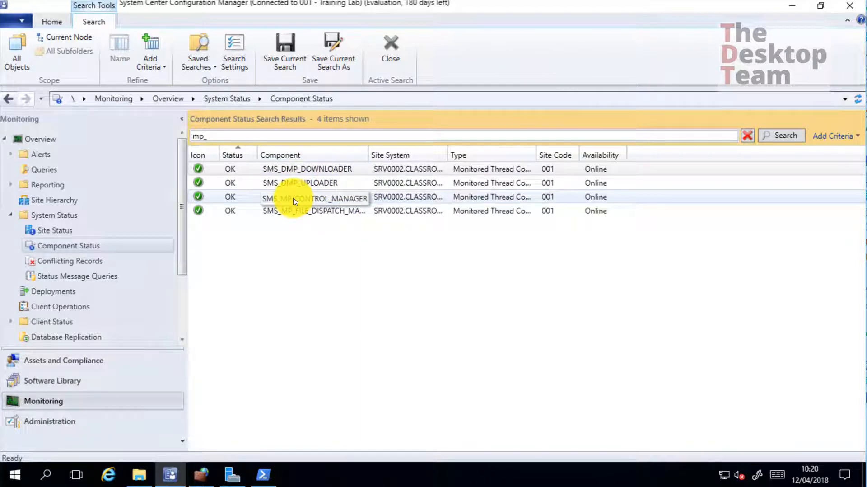
Show the status messages of the SMS_MP_CONTROL_MANAGER component with the viewing period set to 1 day ago.
click(354, 199)
right_click(356, 197)
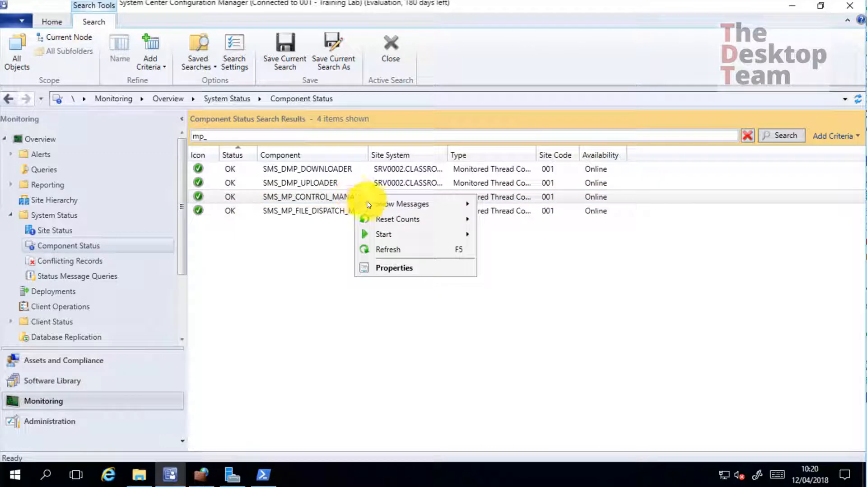
click(296, 90)
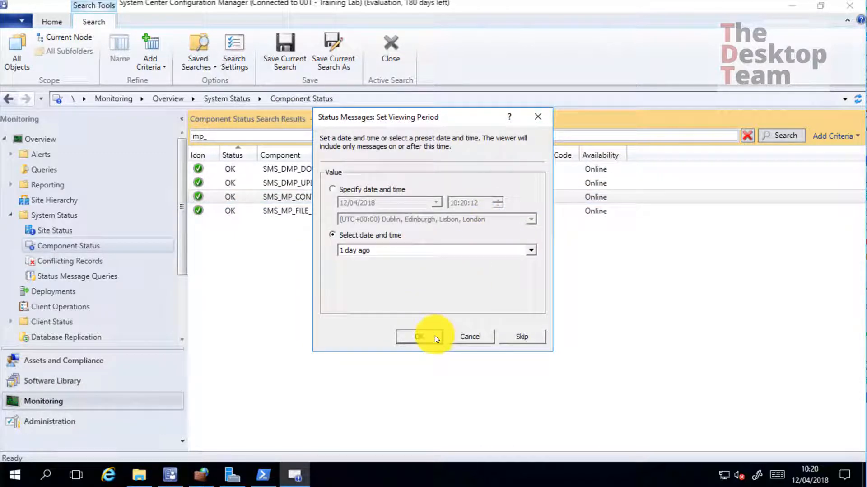
click(436, 339)
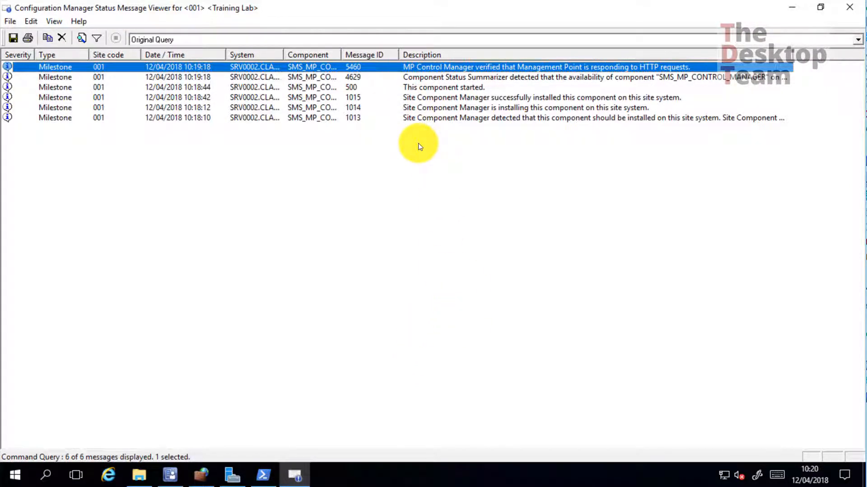
Examine the management point's status messages from the oldest to the newest, and close the message viewer.
click(393, 119)
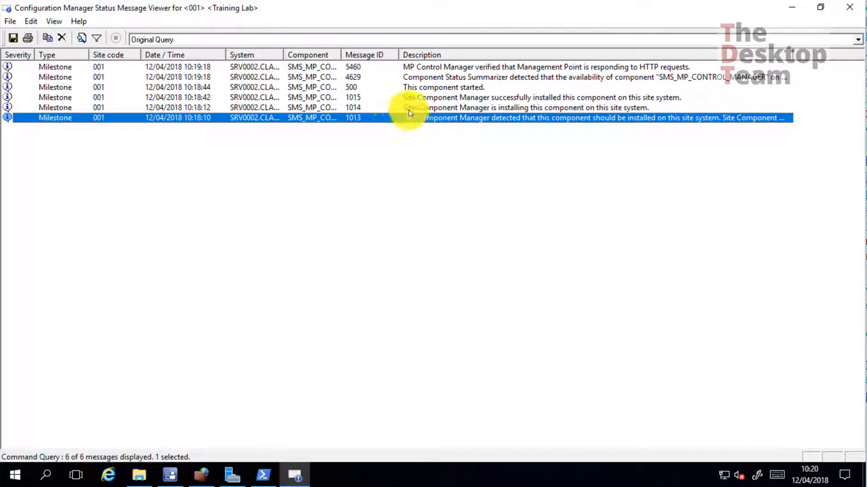
key(Up)
key(Up)
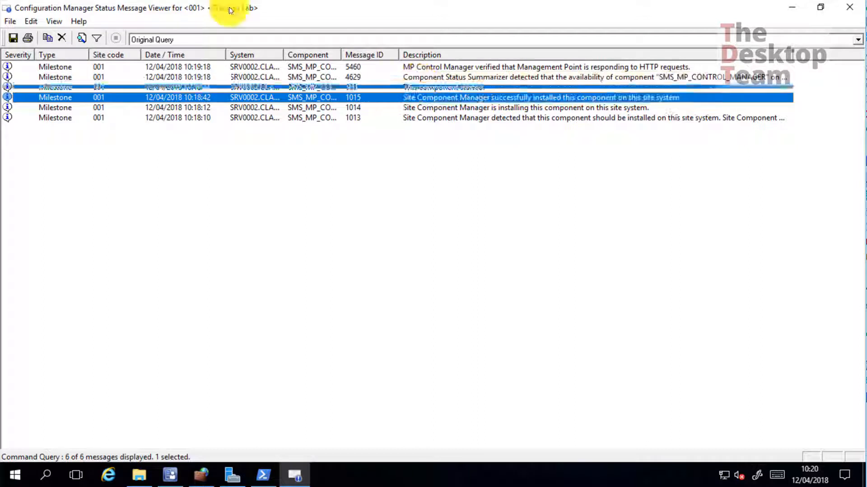
click(419, 87)
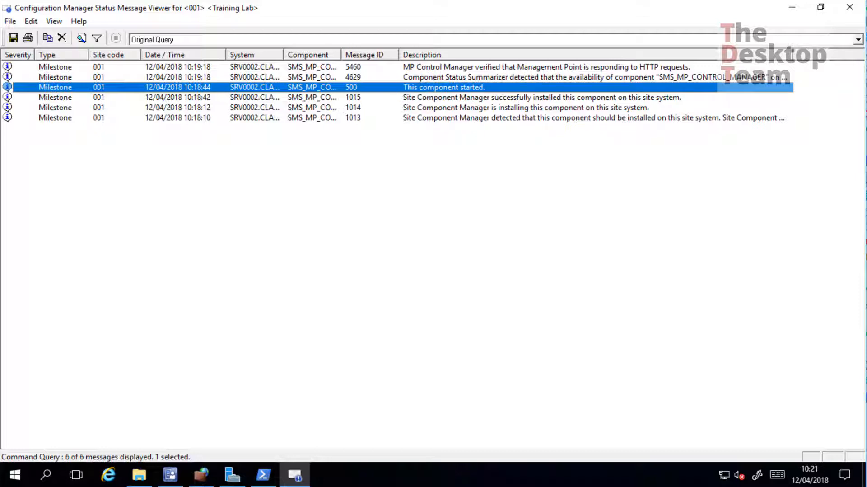
click(421, 67)
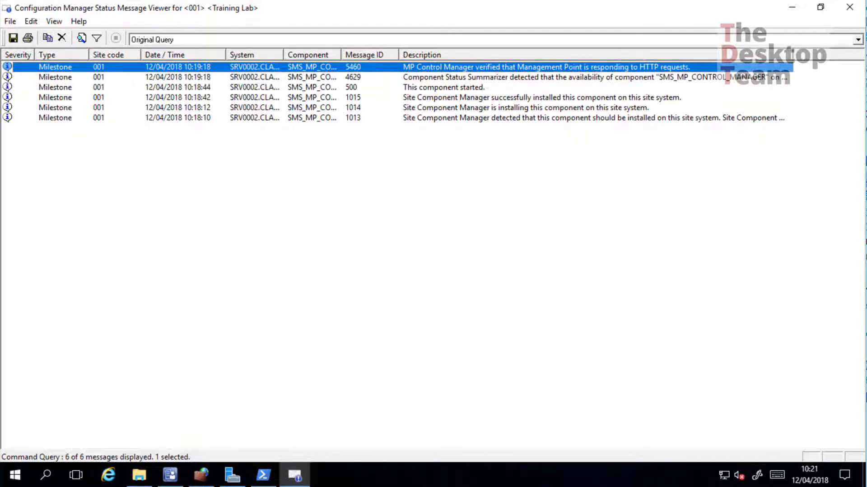
click(858, 10)
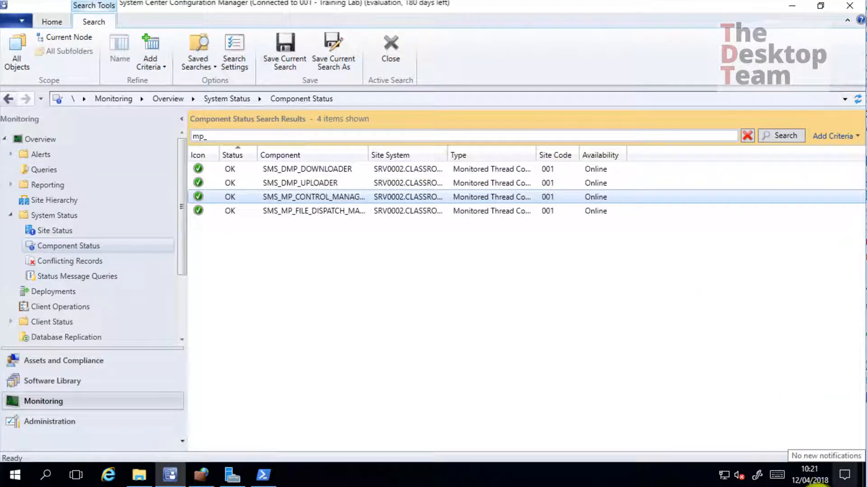
click(252, 373)
click(109, 475)
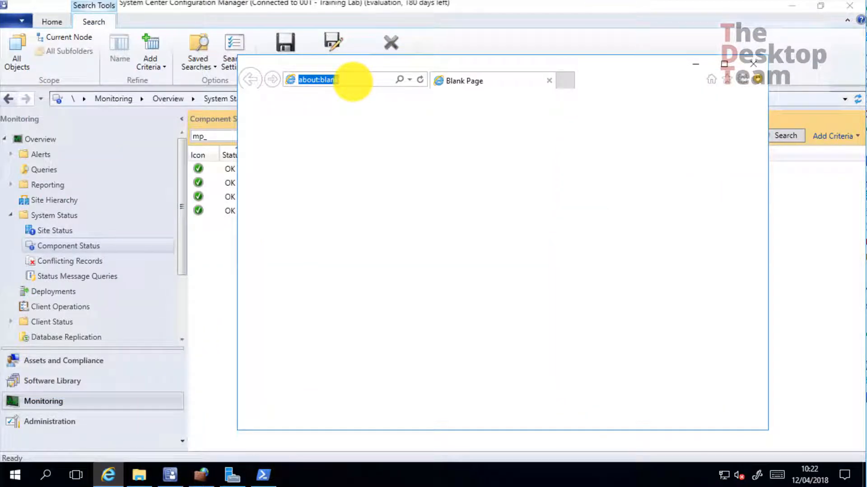
text(srv0002/)
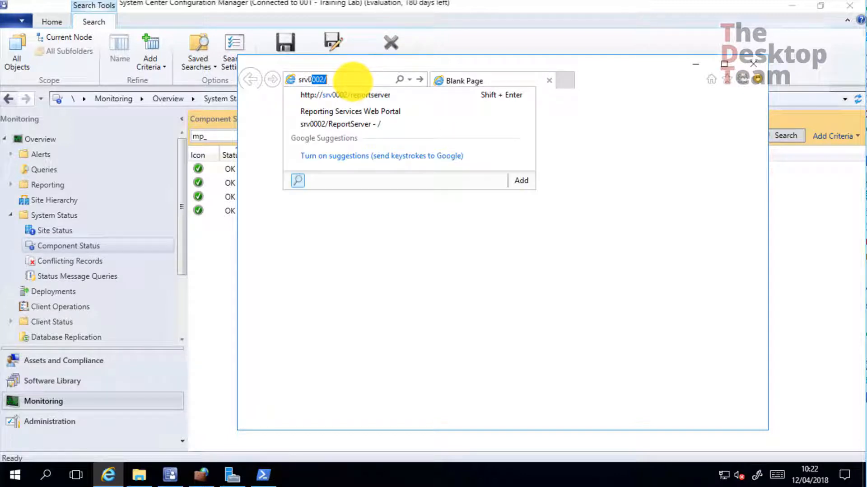
key(Home)
text(http://)
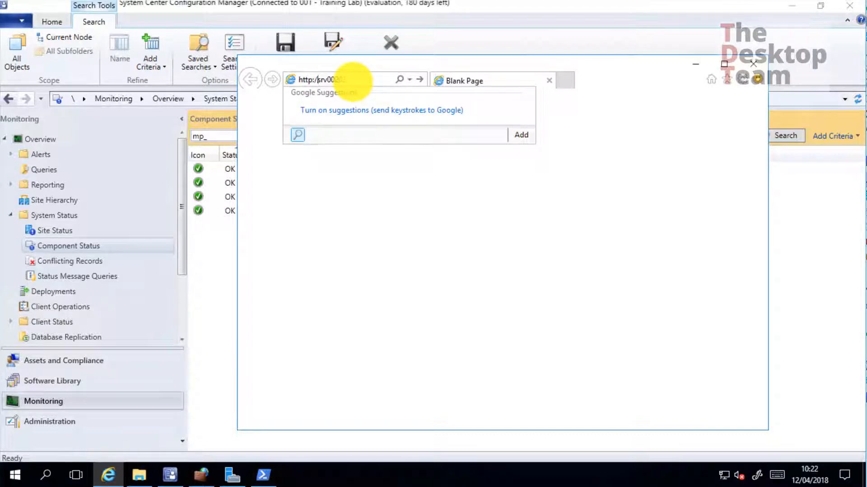
key(Return)
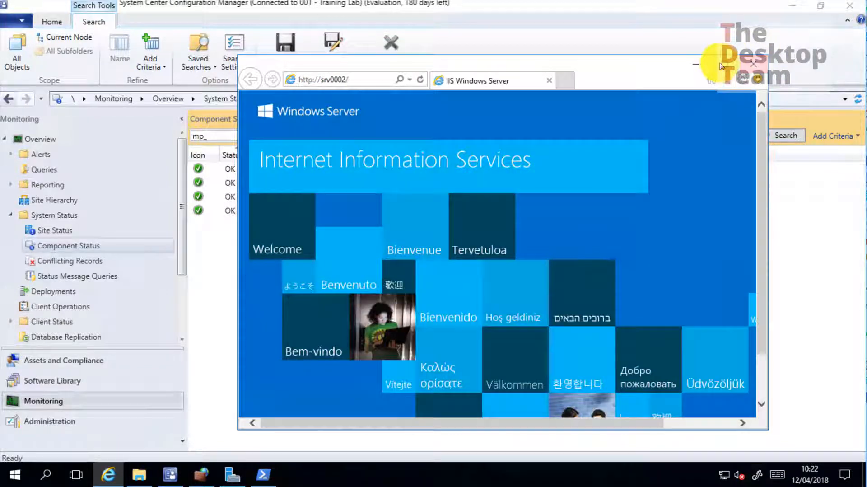
click(722, 67)
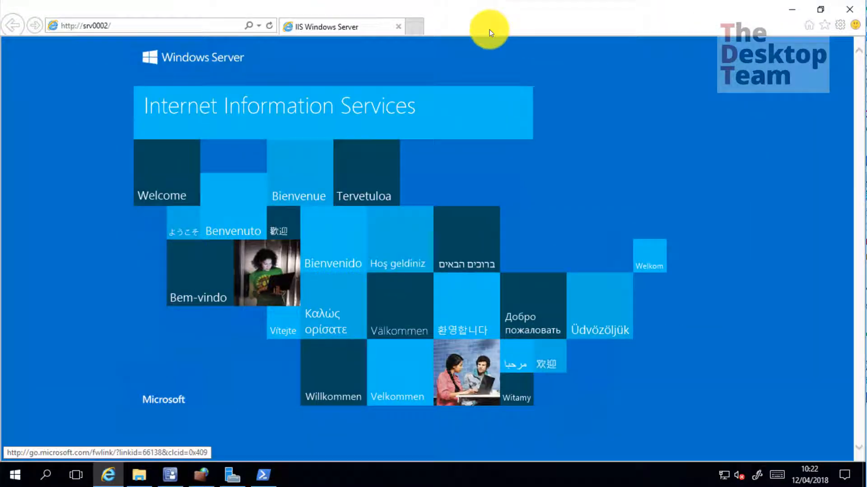
click(187, 25)
click(200, 25)
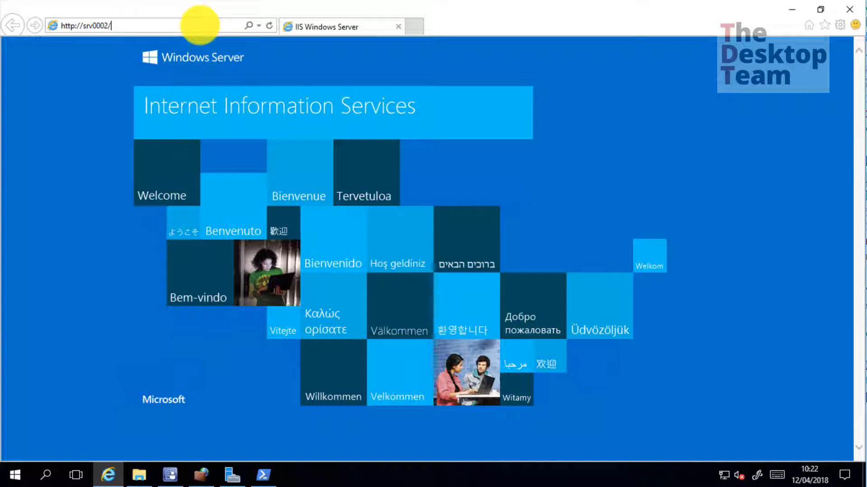
text(sms_mp)
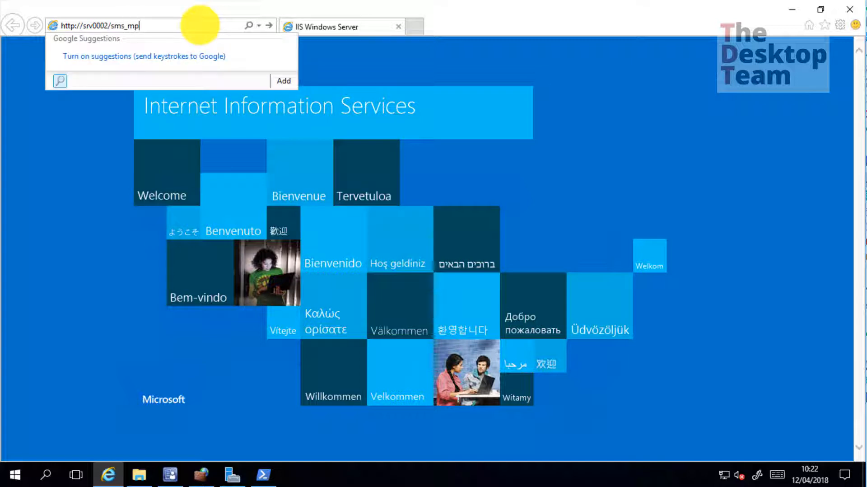
text(/.sms_aut?mplist)
key(Return)
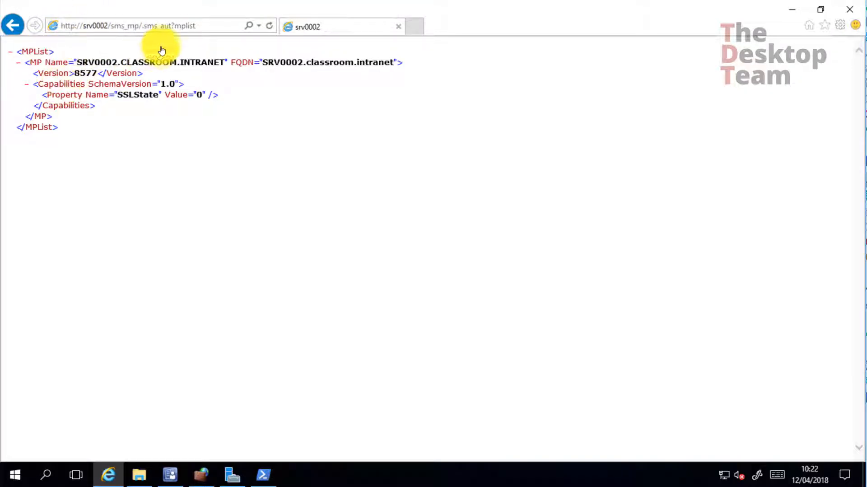
drag(172, 26, 192, 31)
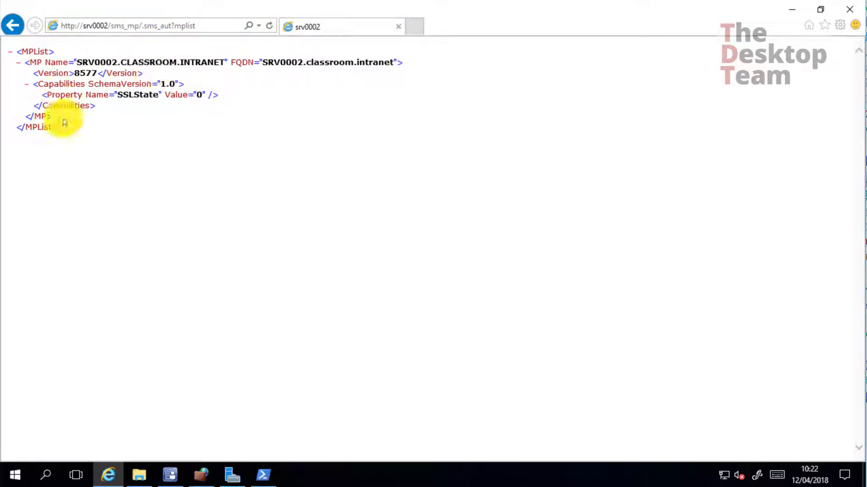
click(222, 25)
click(219, 26)
key(shift+Left)
key(shift+Left)
key(shift+Left)
key(shift+Left)
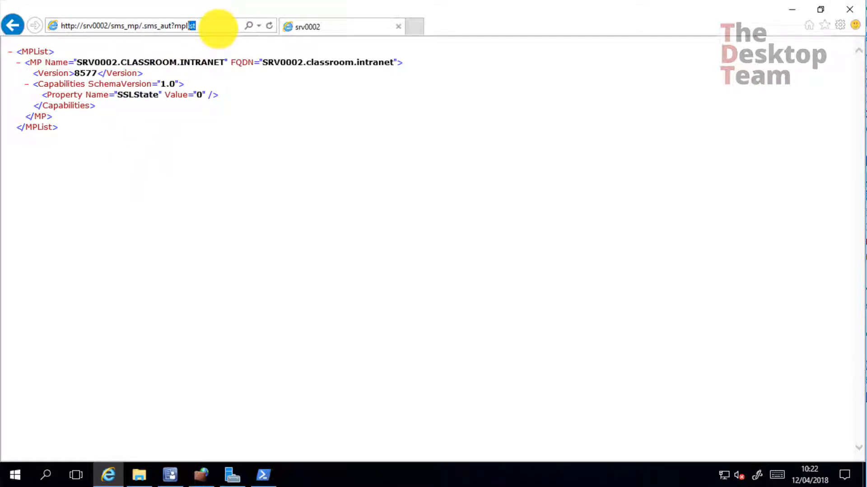
text(cert)
key(Return)
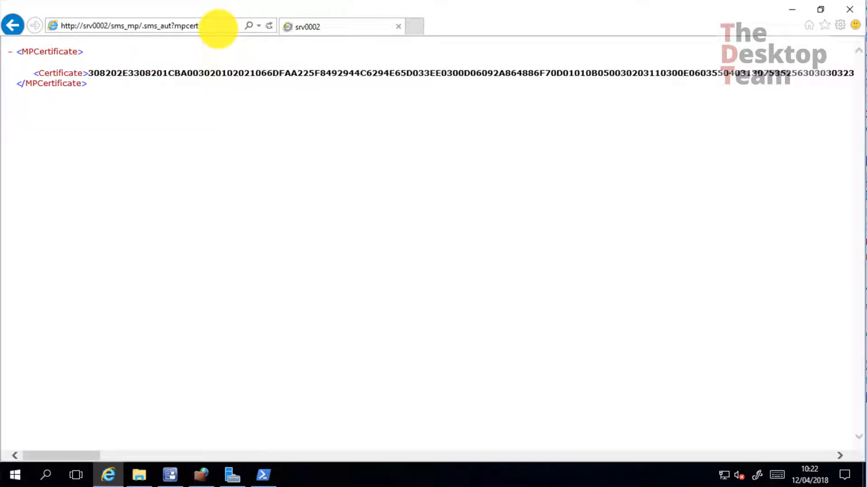
View the full length of the certificate data and close the browser.
drag(99, 455, 777, 455)
drag(464, 465, 86, 455)
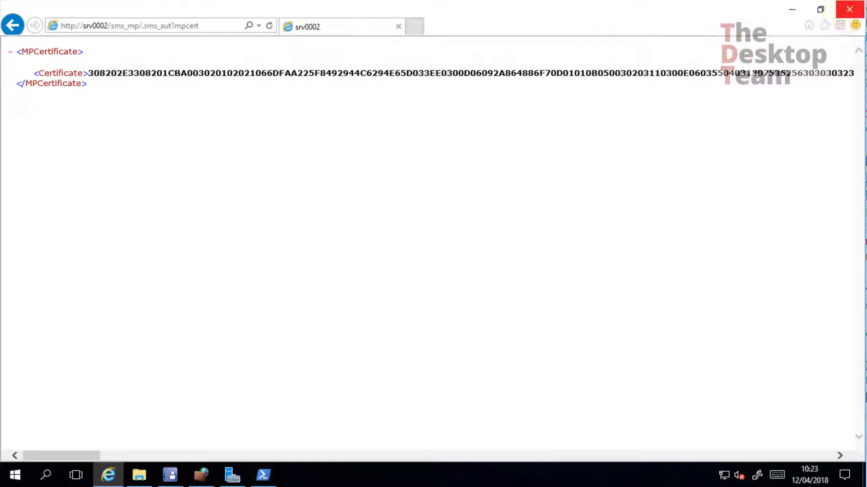
click(850, 9)
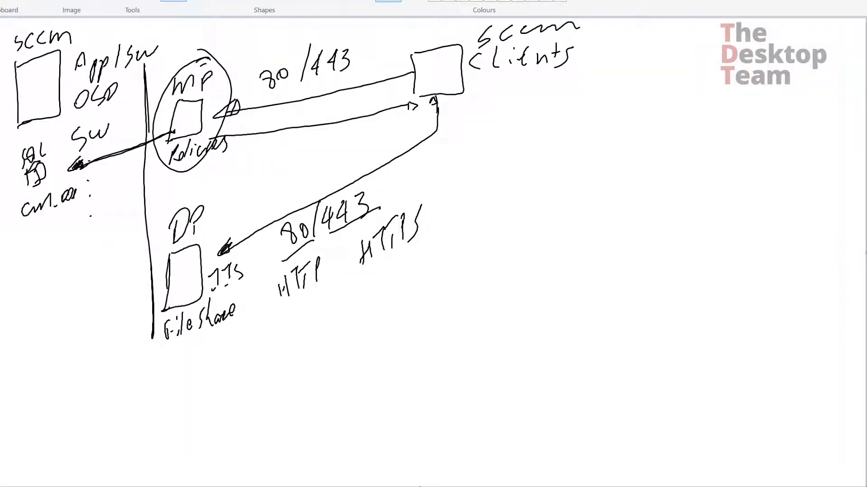
Switch to the Paint architecture sketch, outline the SCCM Clients label and mark the DP label.
mouse_move(470, 63)
mouse_down()
mouse_move(552, 77)
mouse_move(571, 23)
mouse_move(461, 64)
mouse_up()
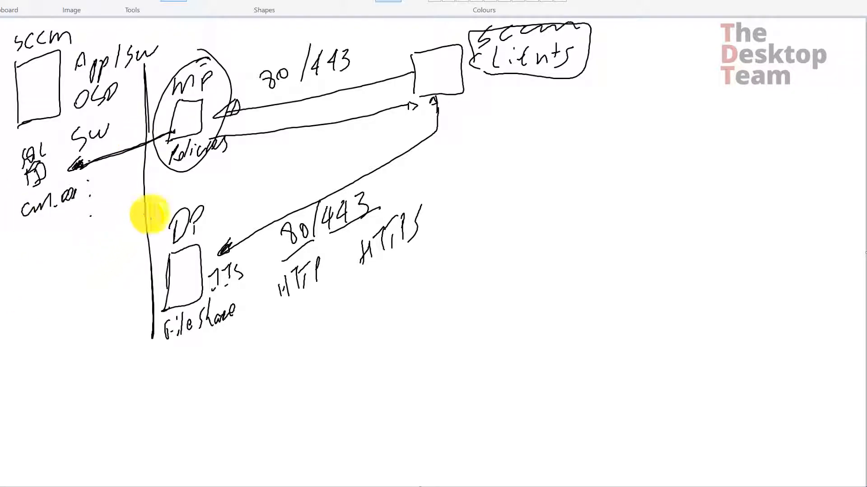
mouse_move(190, 200)
mouse_down()
mouse_move(155, 354)
mouse_move(236, 212)
mouse_move(188, 199)
mouse_up()
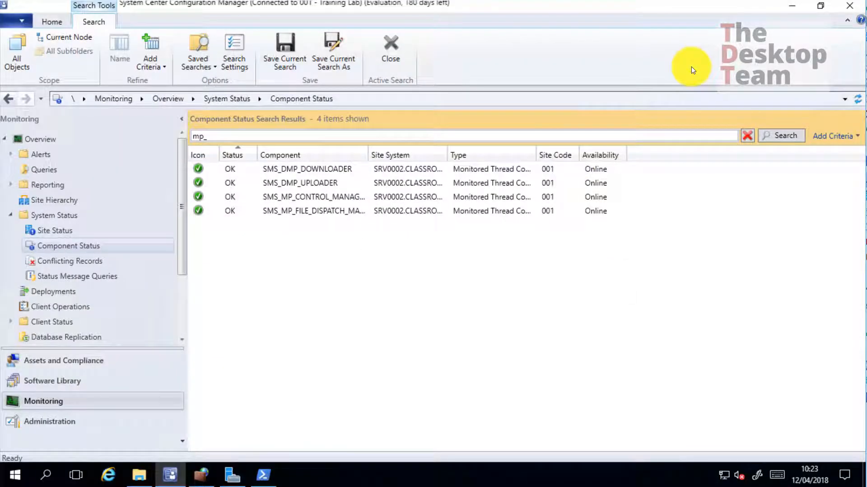
Start adding site system roles to SRV0002 in the Configuration Manager console, with no proxy, and select the Distribution point role.
click(70, 427)
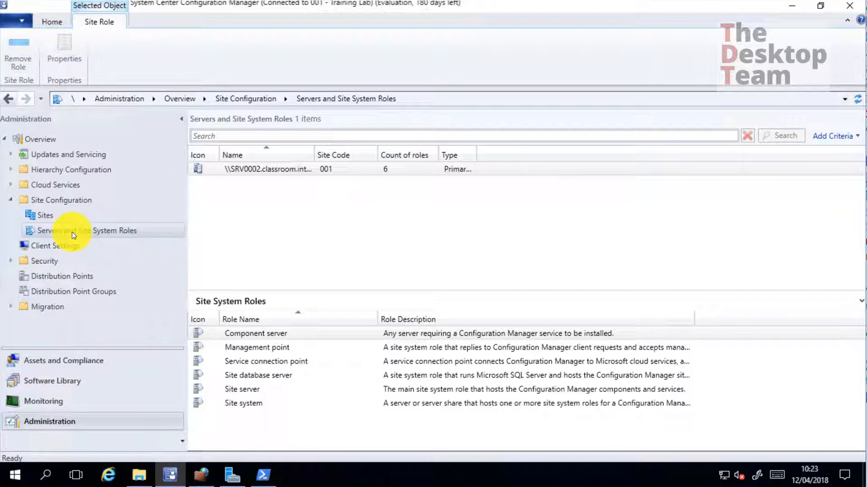
right_click(253, 171)
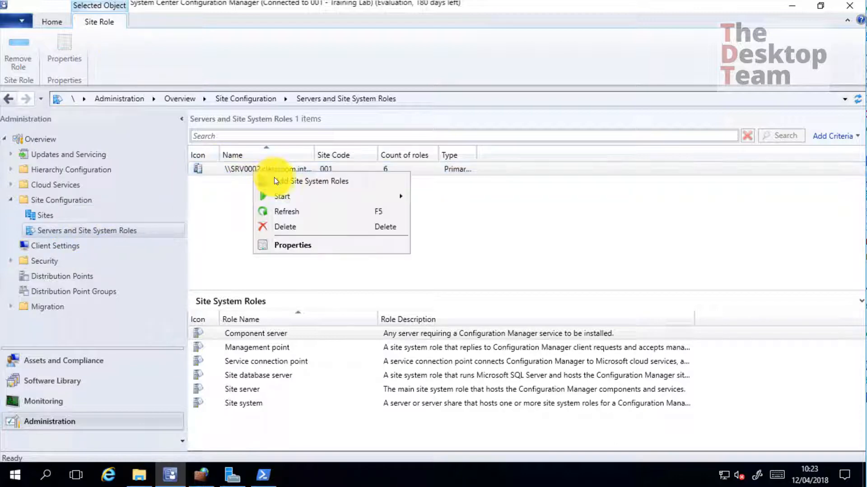
click(280, 181)
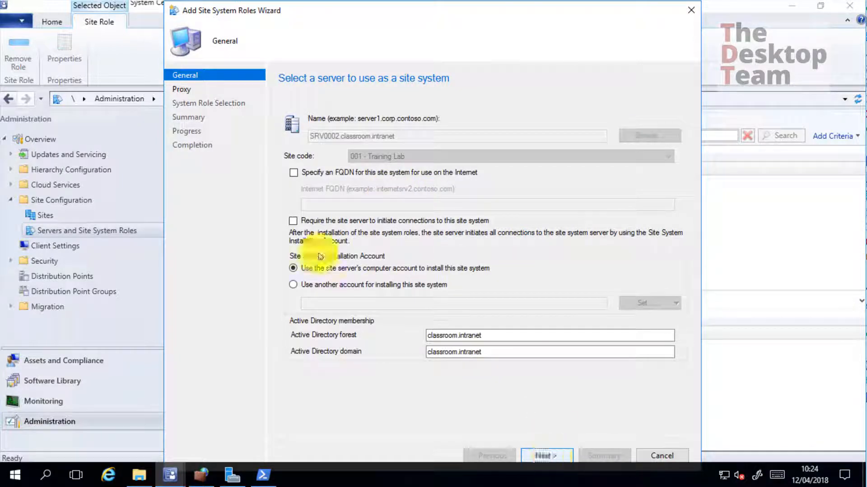
click(549, 455)
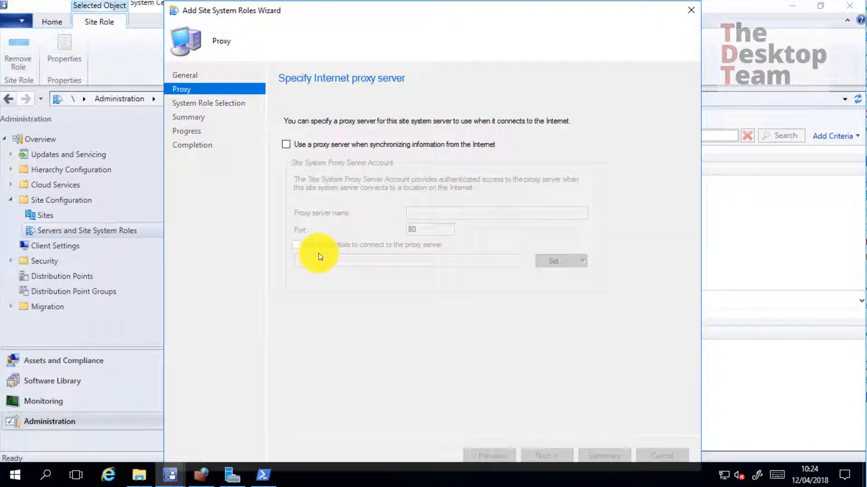
click(551, 456)
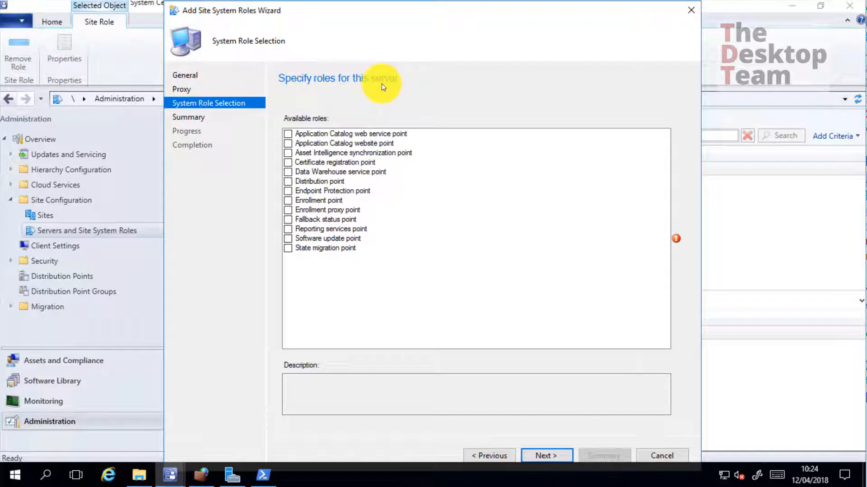
click(287, 181)
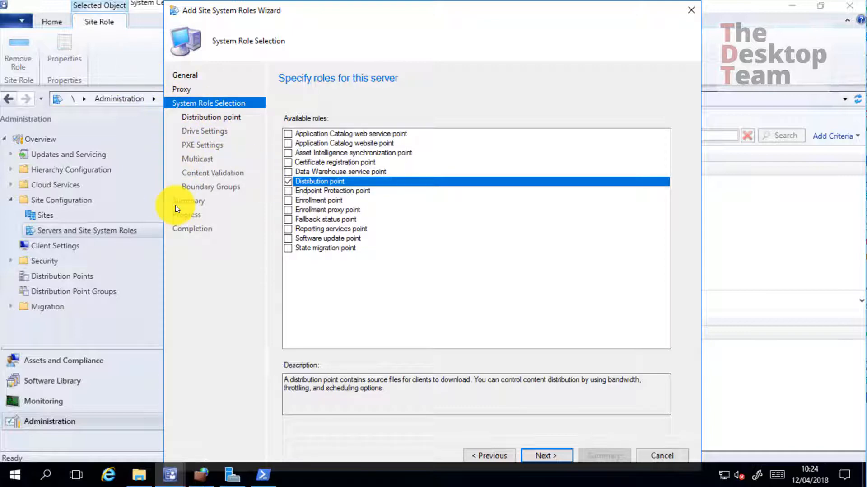
click(559, 457)
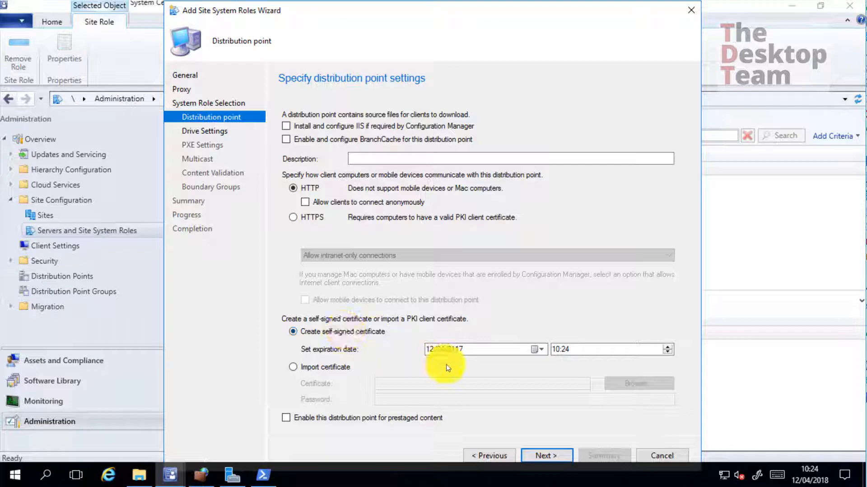
Enable installing and configuring IIS for the distribution point, keeping HTTP and the self-signed certificate, and proceed to the drive settings.
click(456, 349)
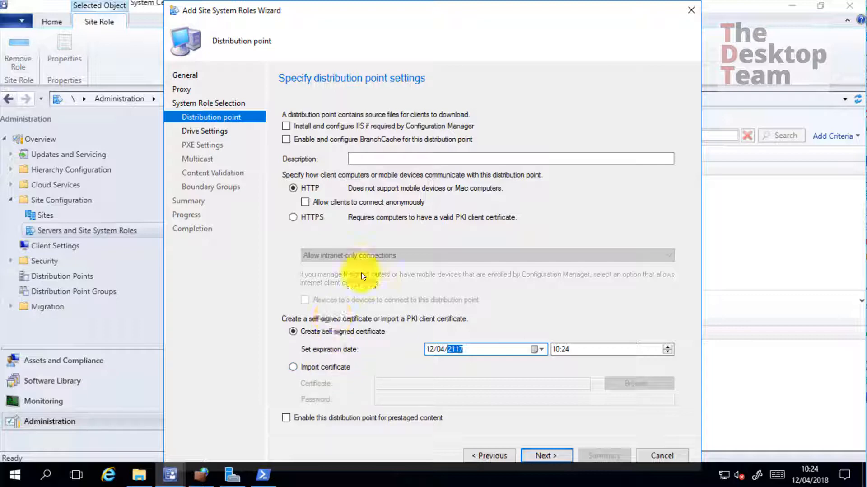
click(287, 126)
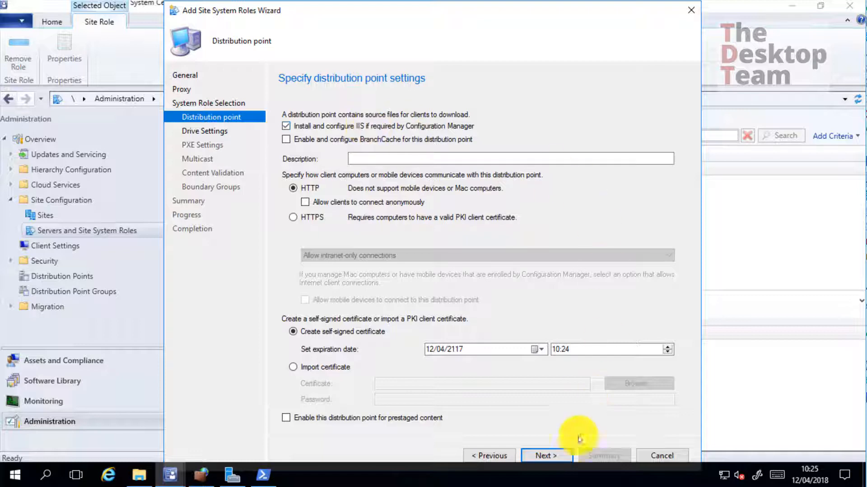
click(552, 456)
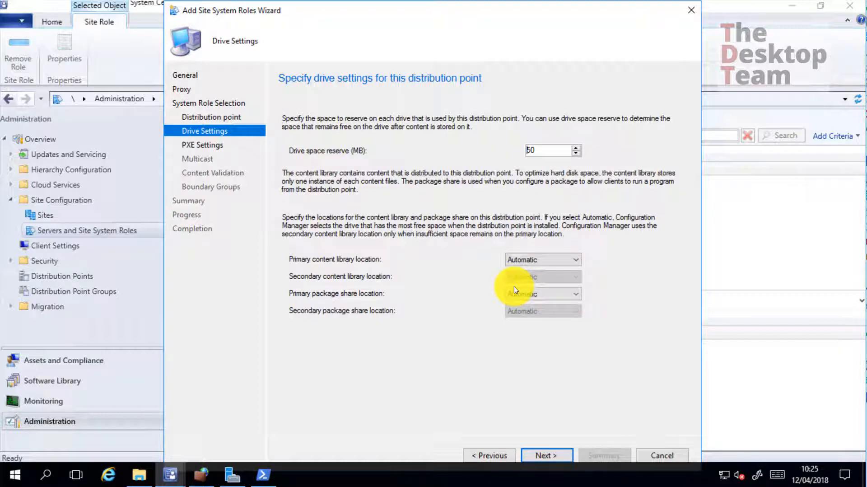
Switch to File Explorer, check the contents of the C: drive and the server's available drives, and minimize the window.
click(140, 474)
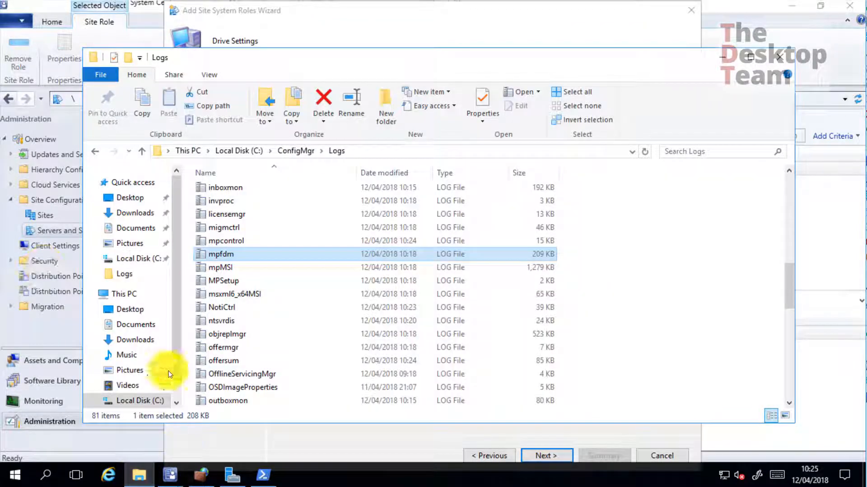
click(246, 152)
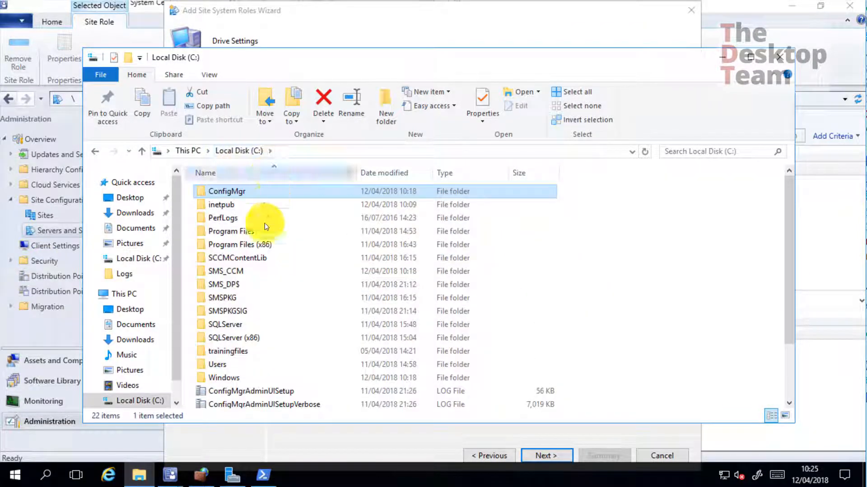
click(190, 151)
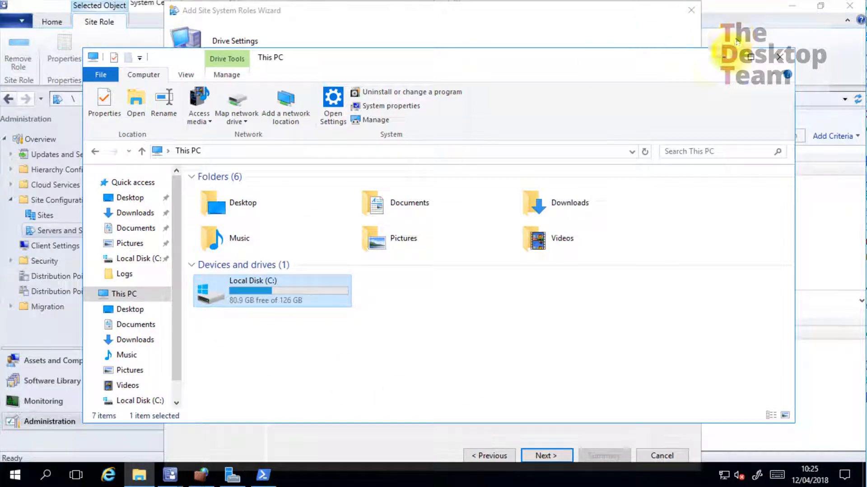
click(724, 58)
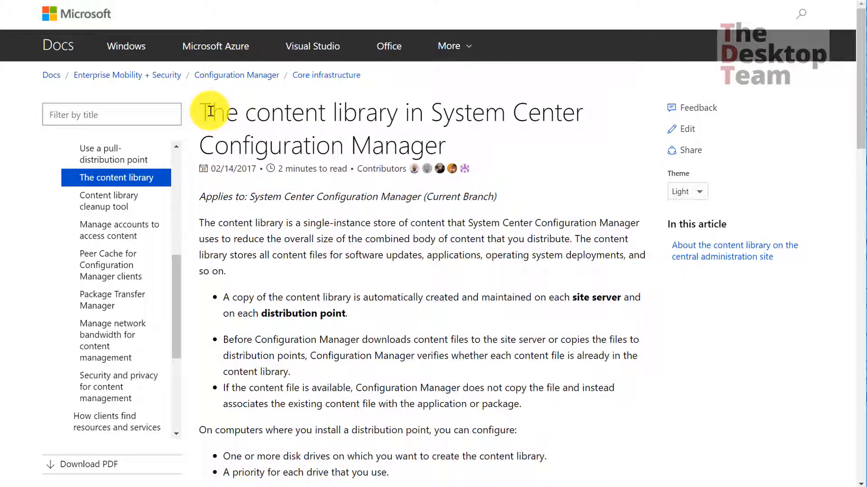
Search the Microsoft Docs content library article for "no_sms_on_drive" and highlight the instruction about excluding a drive.
key(ctrl+f)
text(no)
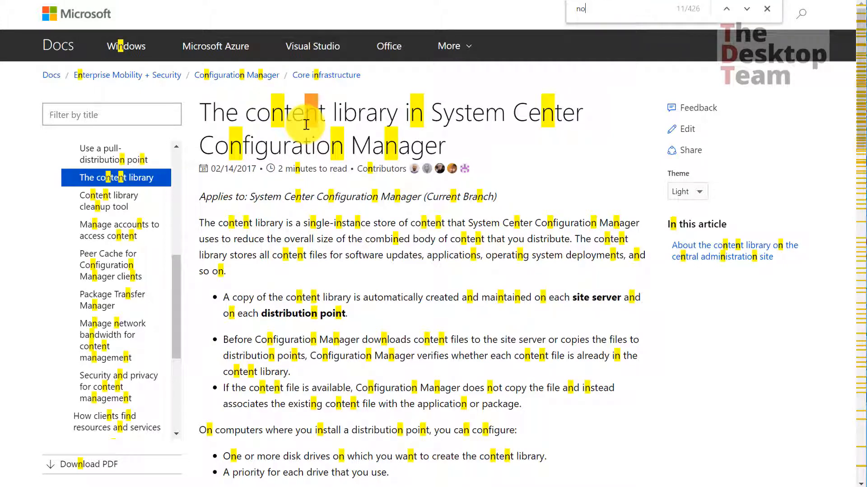
text(_sms_on)
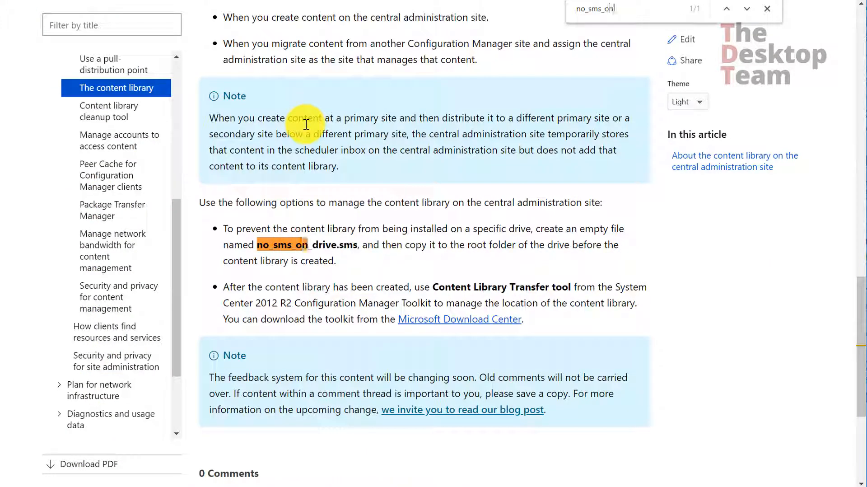
text(_drive)
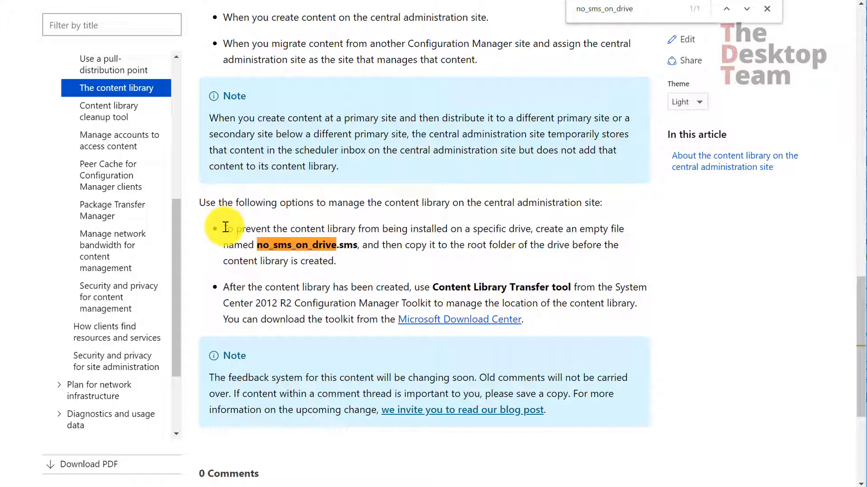
drag(224, 228, 263, 244)
click(361, 261)
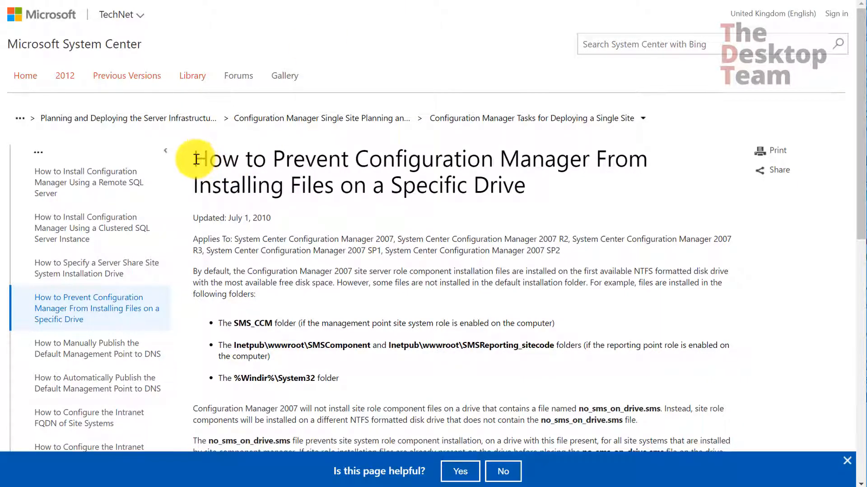
Read the TechNet article on preventing installation on a specific drive, highlighting the no_sms_on_drive.sms file name and its root folder location.
drag(194, 159, 530, 183)
click(531, 241)
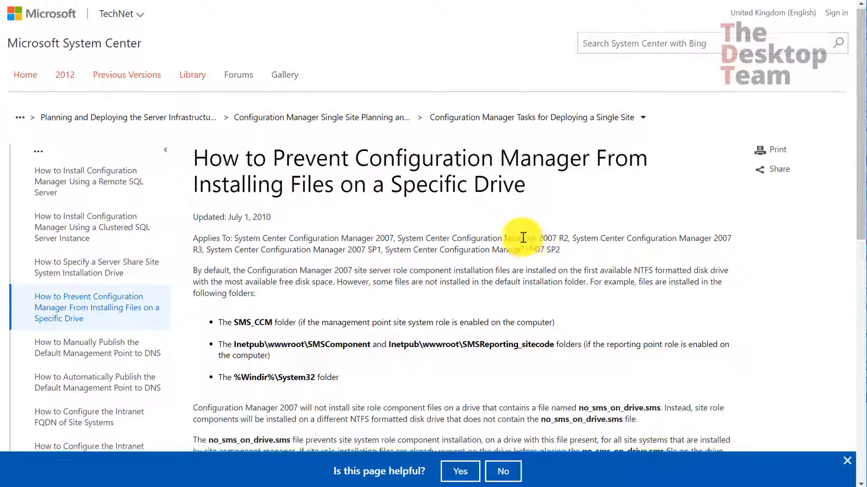
scroll(512, 221, down, 10)
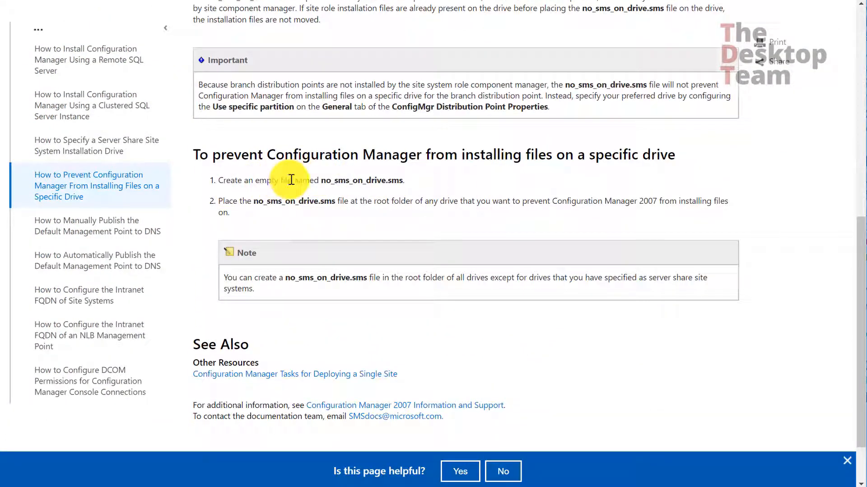
drag(322, 178, 403, 177)
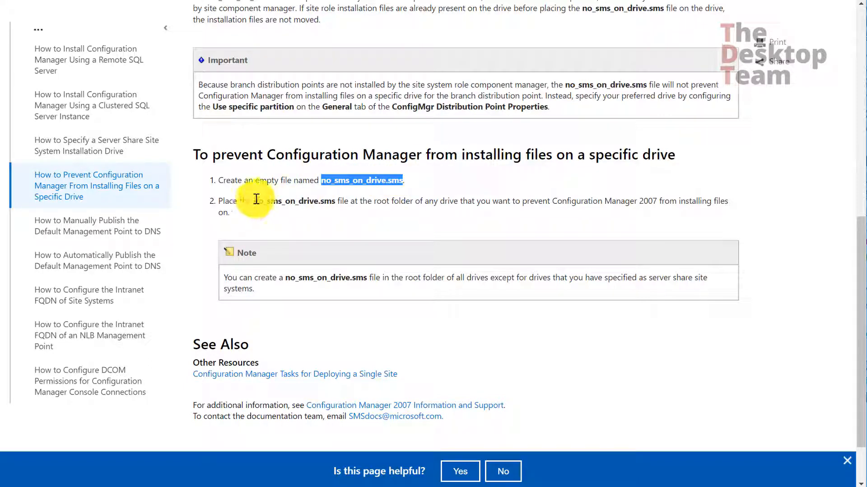
drag(254, 201, 432, 199)
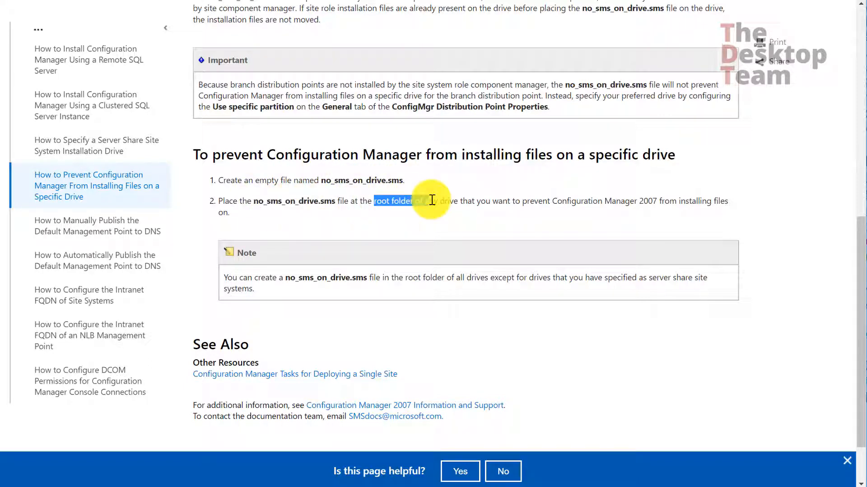
click(433, 207)
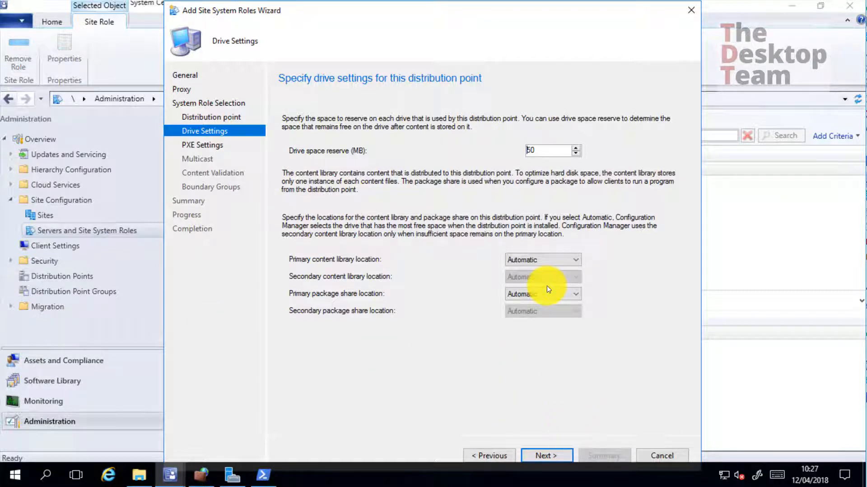
Accept the default drive settings, leave PXE support and multicast disabled, and proceed to the content validation settings.
click(547, 455)
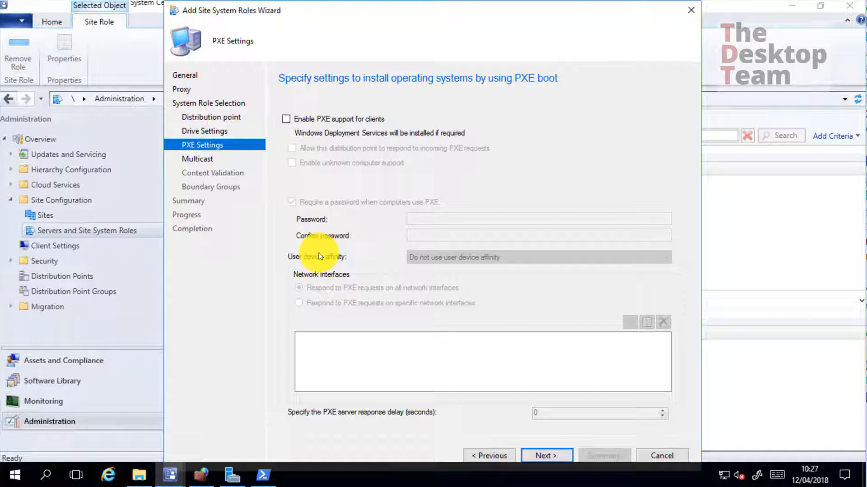
key(Return)
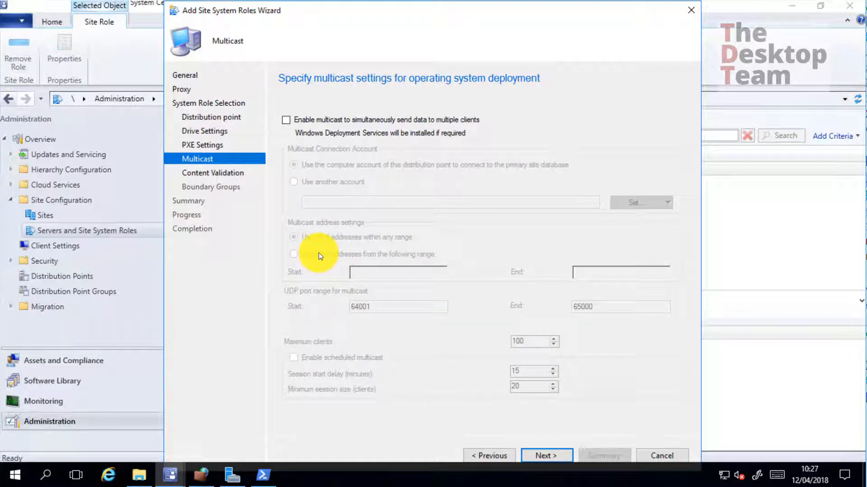
key(Return)
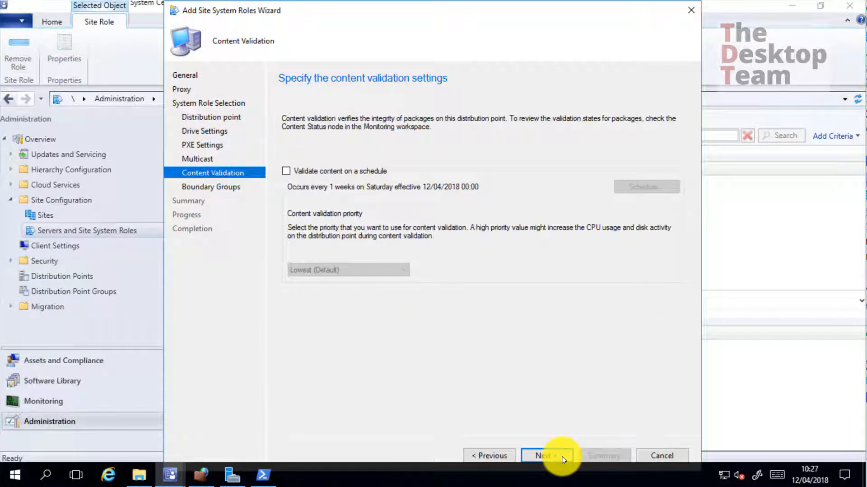
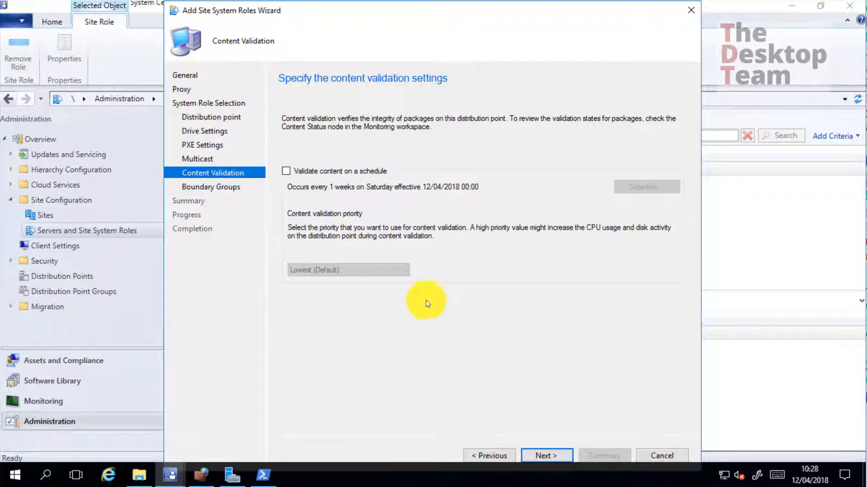
Enable content validation on a schedule, review its schedule and priority options, and disable it again.
click(316, 172)
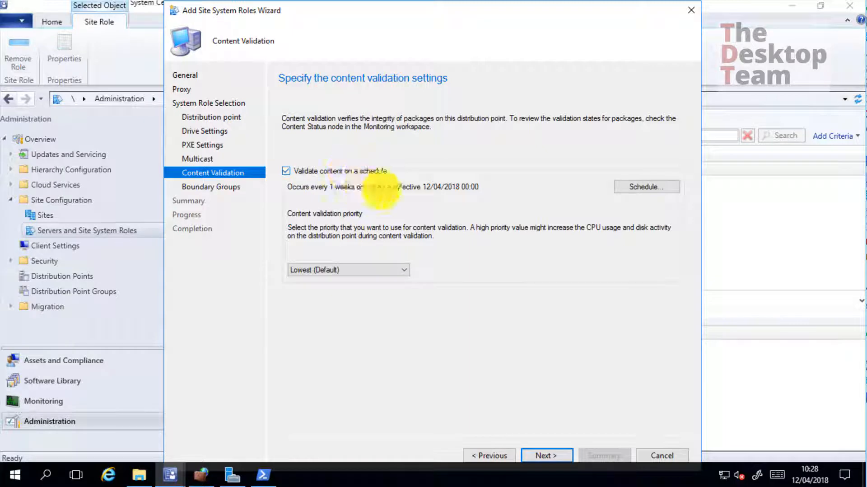
drag(391, 187, 485, 194)
click(512, 187)
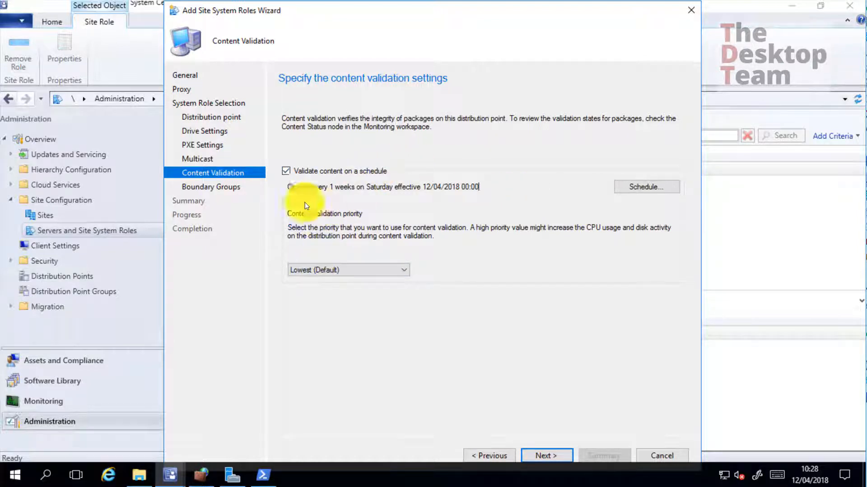
click(345, 269)
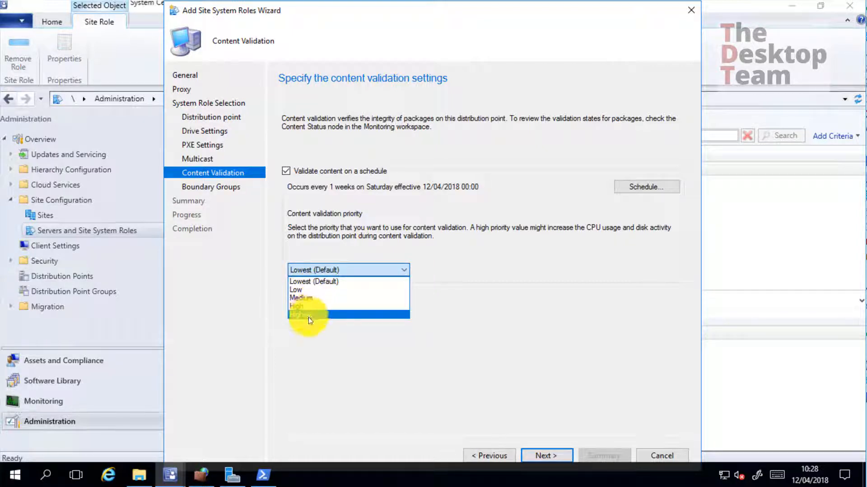
click(513, 271)
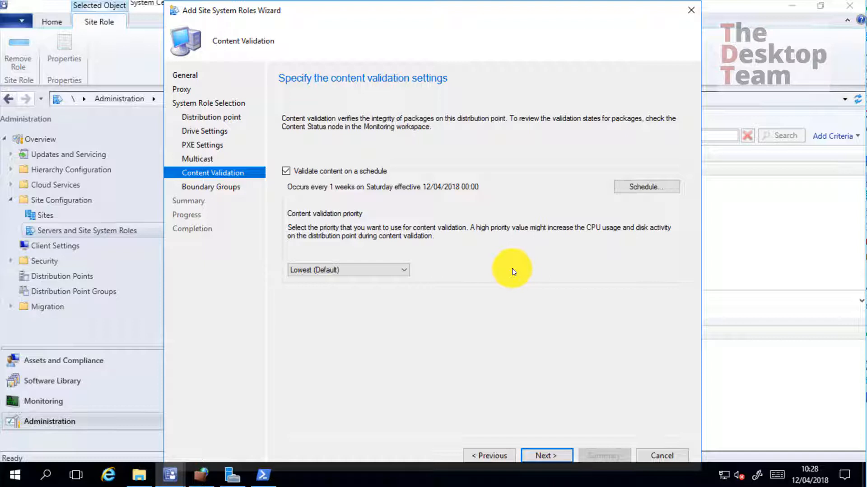
click(335, 172)
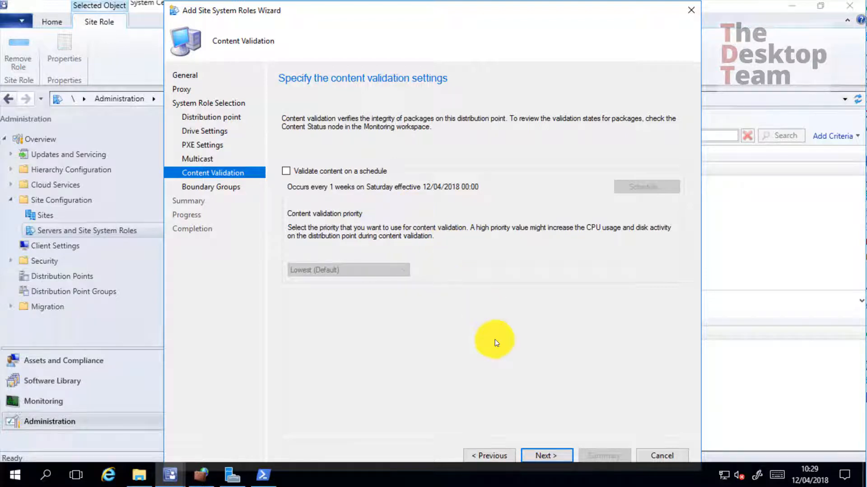
Continue without validation or boundary groups, apply the distribution point settings, review the completion details, and close the wizard.
click(551, 454)
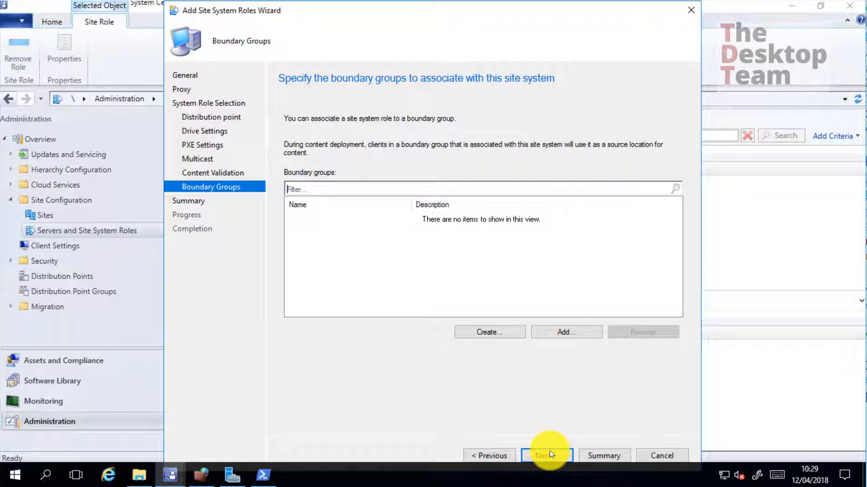
click(552, 455)
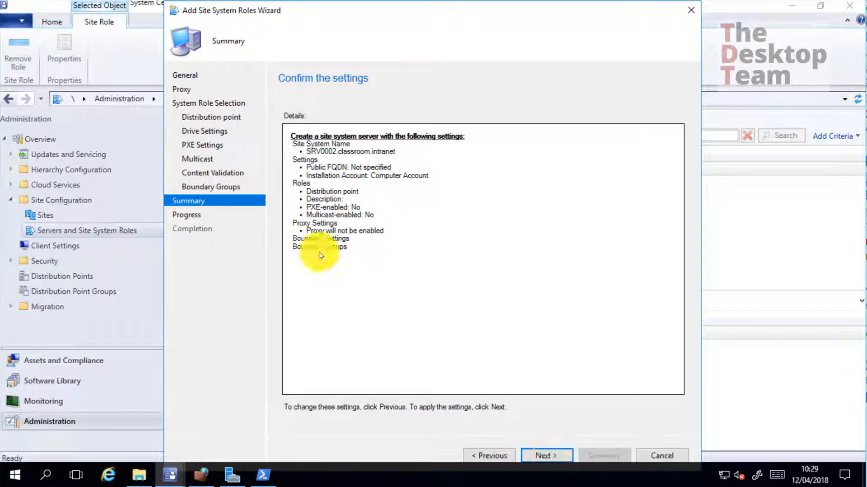
click(553, 455)
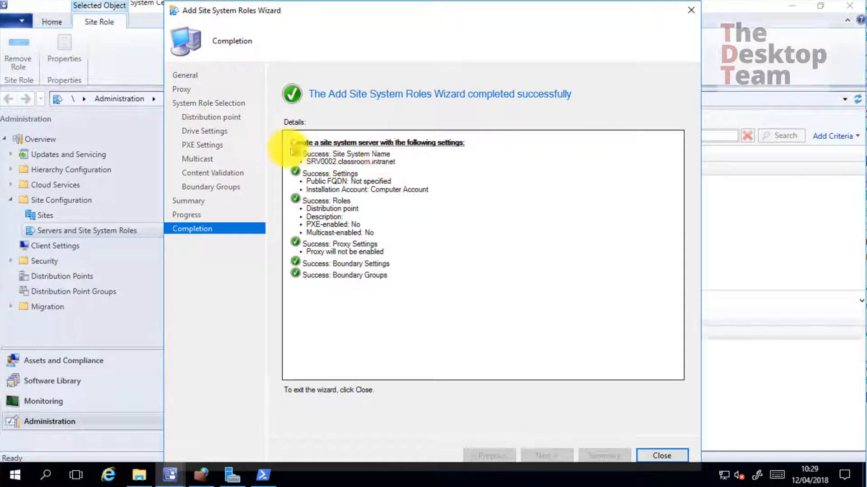
drag(303, 142, 467, 306)
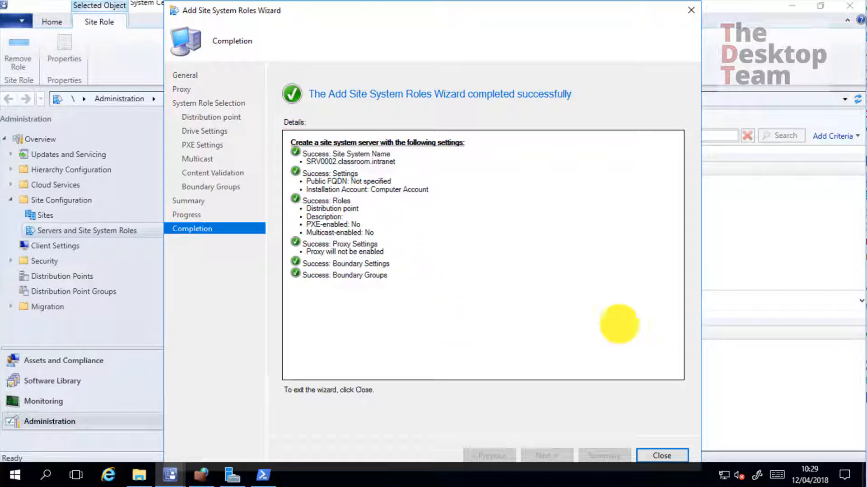
click(677, 456)
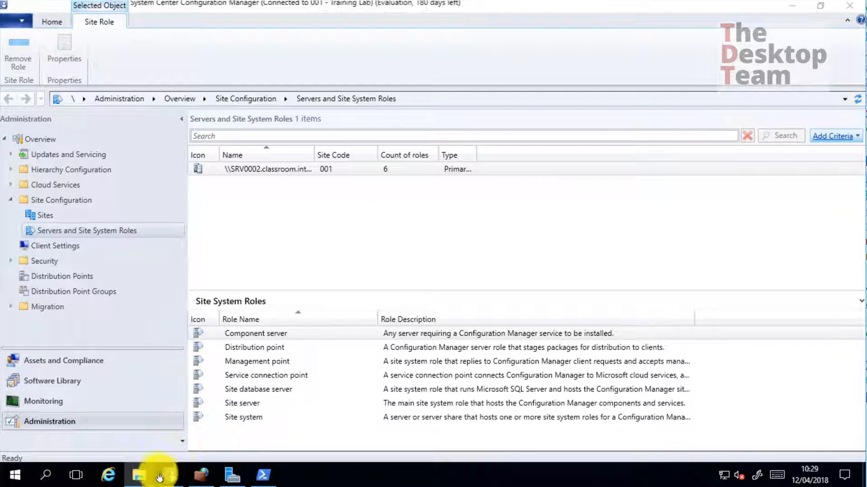
Switch to File Explorer, open the distmgr log from C:\ConfigMgr\Logs, and maximize the log viewer.
click(141, 476)
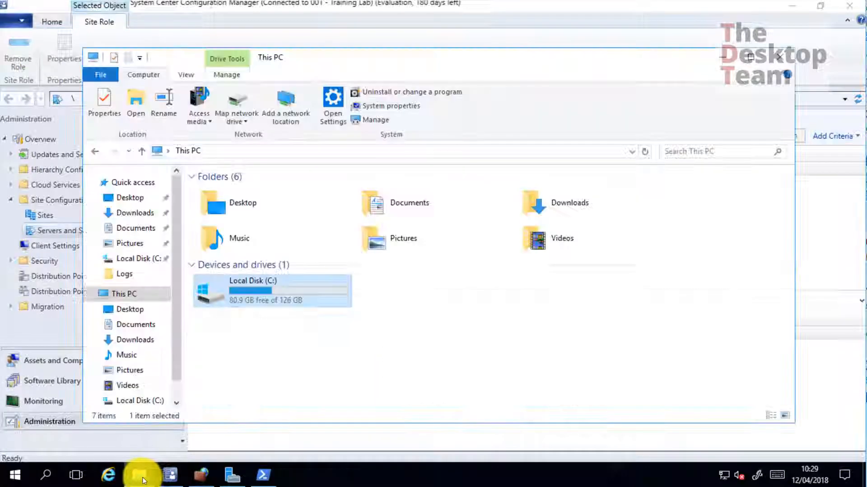
double_click(255, 290)
double_click(232, 193)
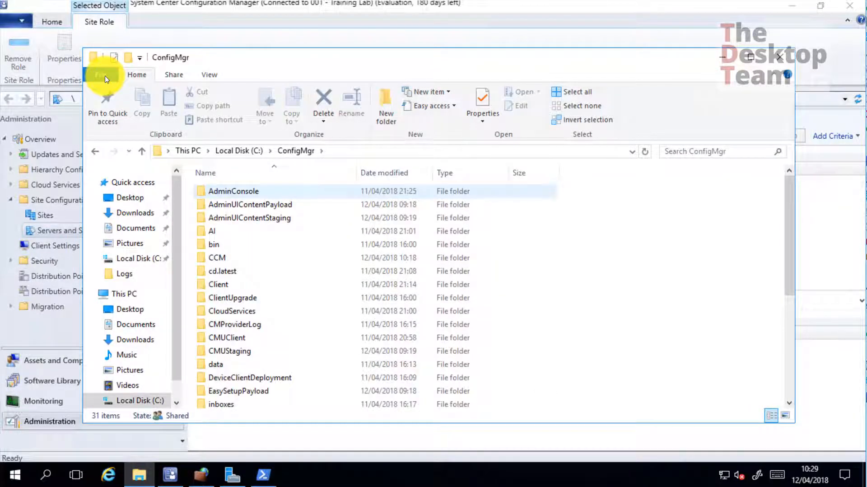
key(l)
key(Return)
text(distmgr)
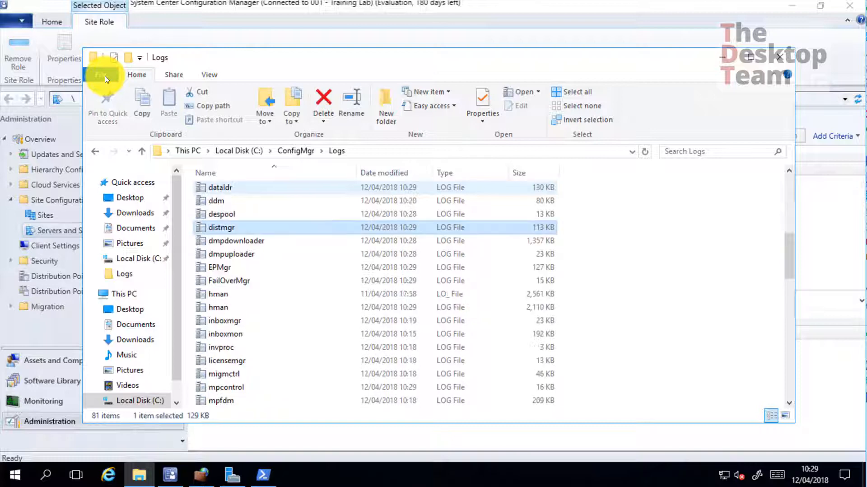
double_click(232, 228)
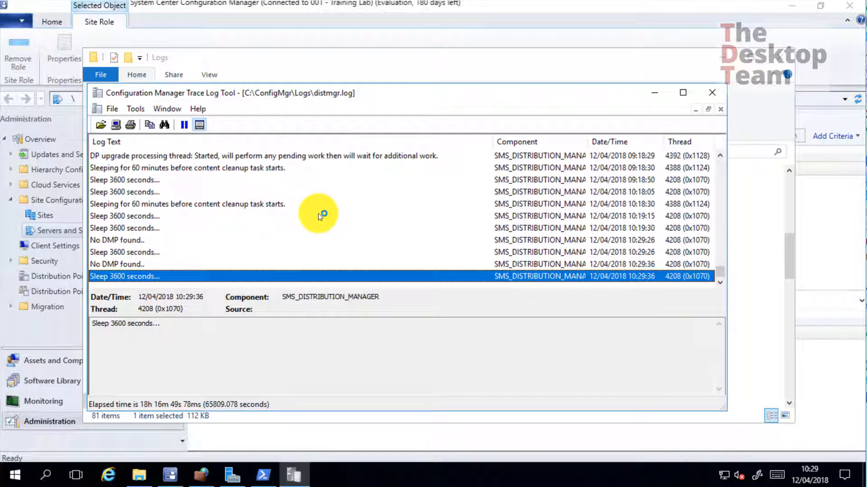
double_click(365, 93)
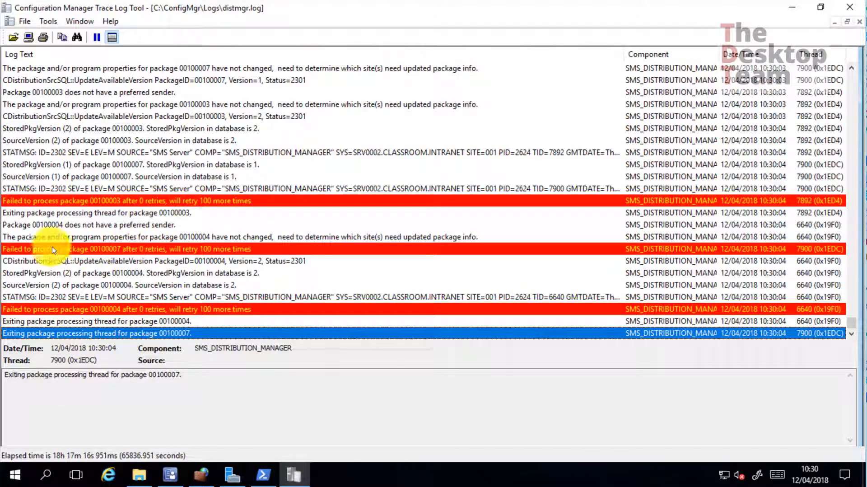
Examine the distmgr log for package processing errors and distribution point and IIS installation entries, and minimize the log and folder windows.
click(41, 249)
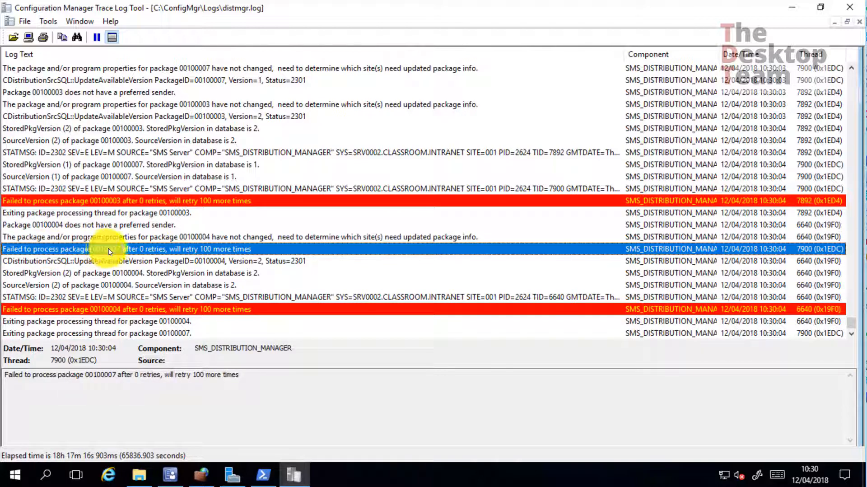
scroll(191, 245, down, 10)
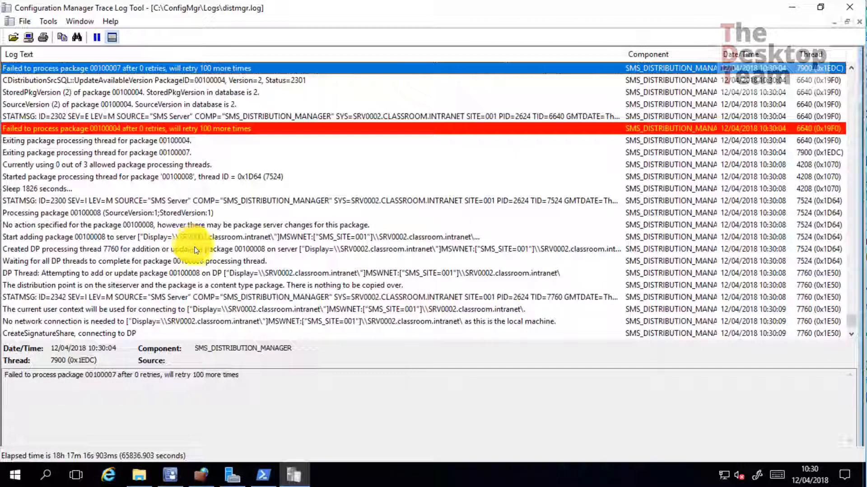
scroll(196, 249, down, 7)
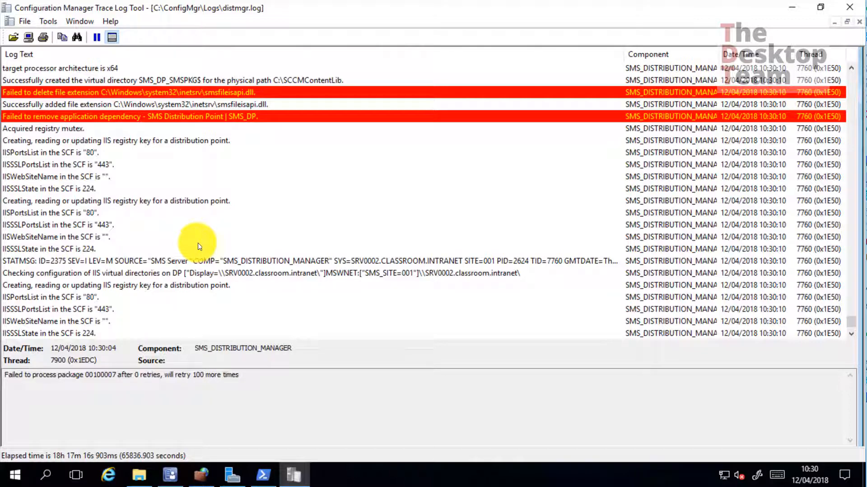
scroll(199, 247, down, 4)
scroll(201, 135, down, 1)
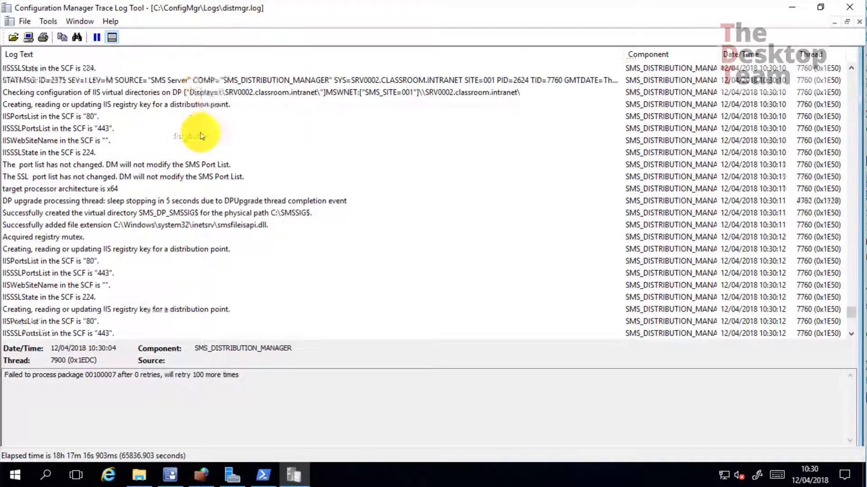
scroll(199, 140, down, 15)
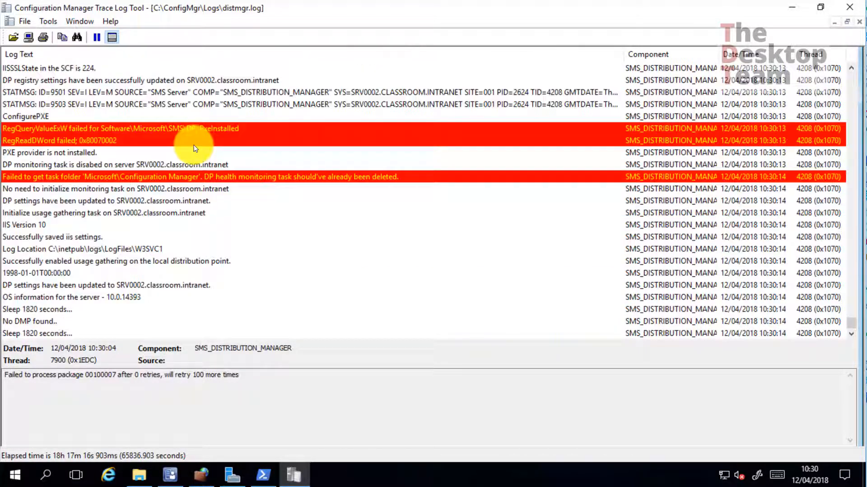
scroll(183, 165, down, 4)
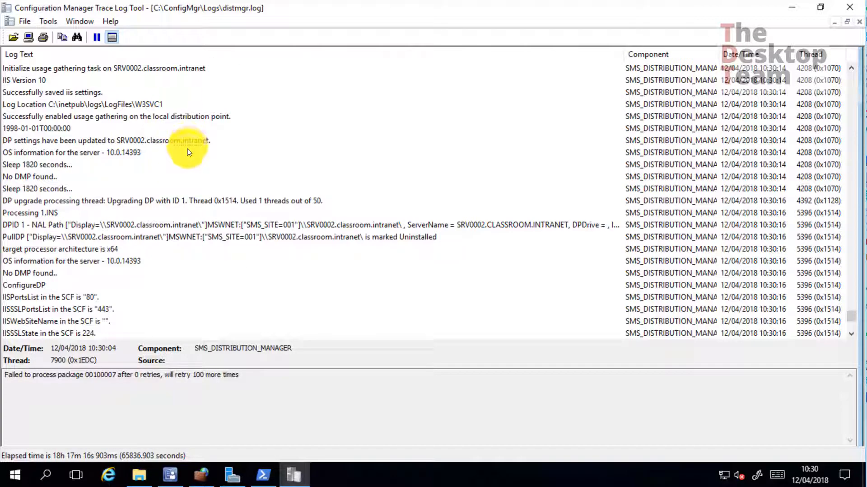
scroll(186, 172, down, 5)
scroll(185, 180, down, 7)
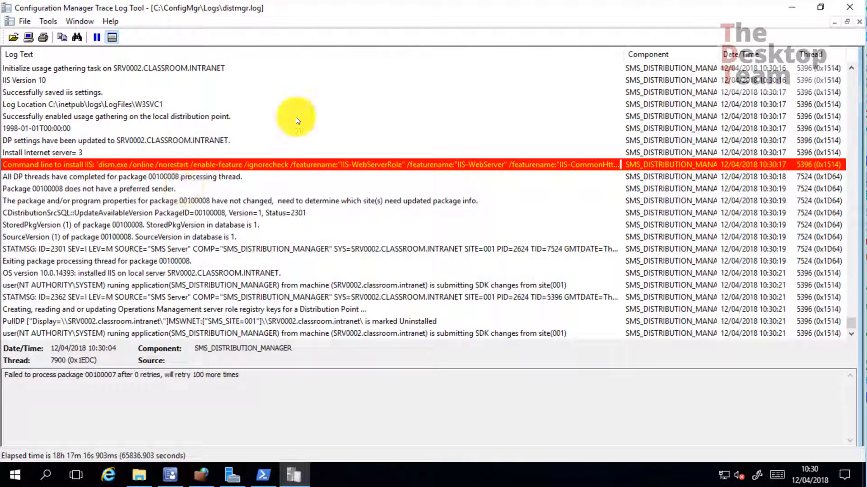
click(792, 7)
click(723, 57)
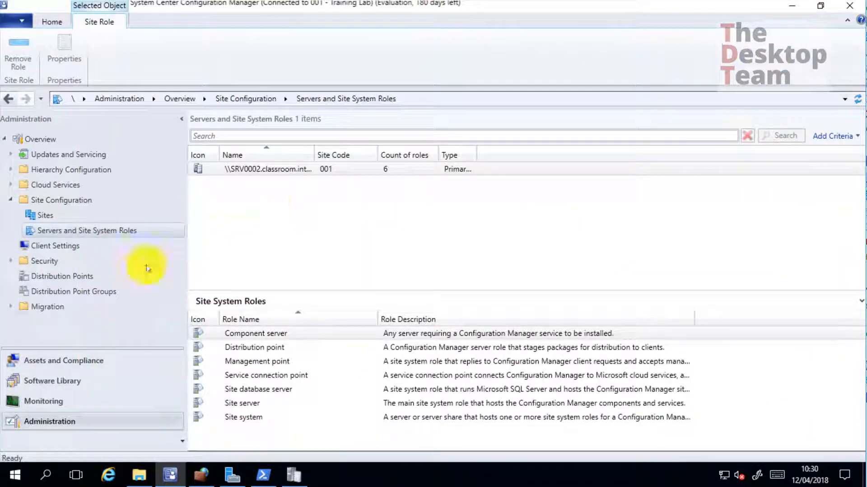
Show the Component Status list in the Monitoring workspace and search it for "dist".
click(35, 400)
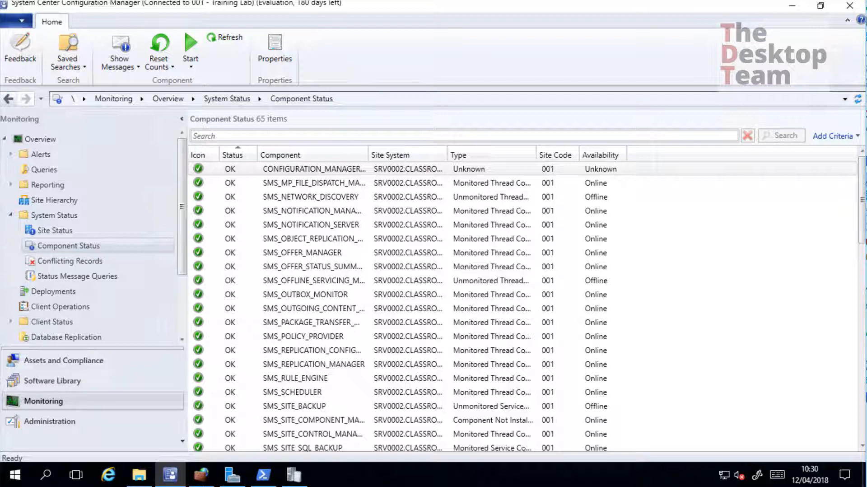
click(368, 135)
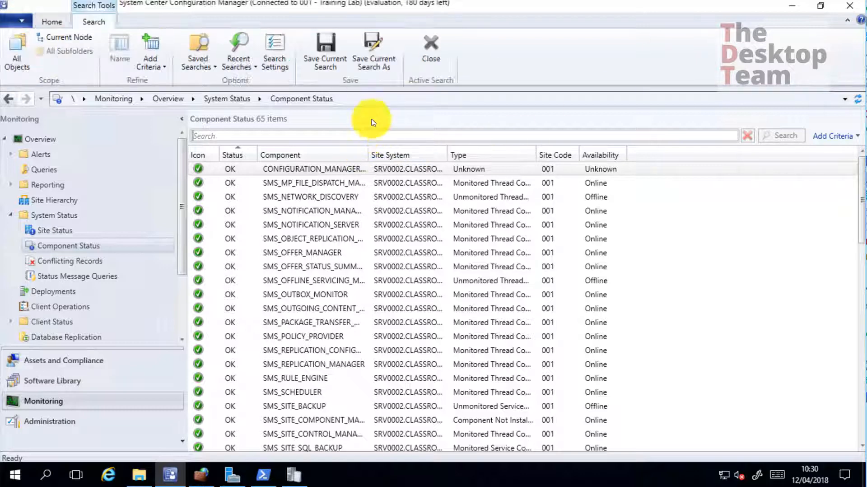
text(d)
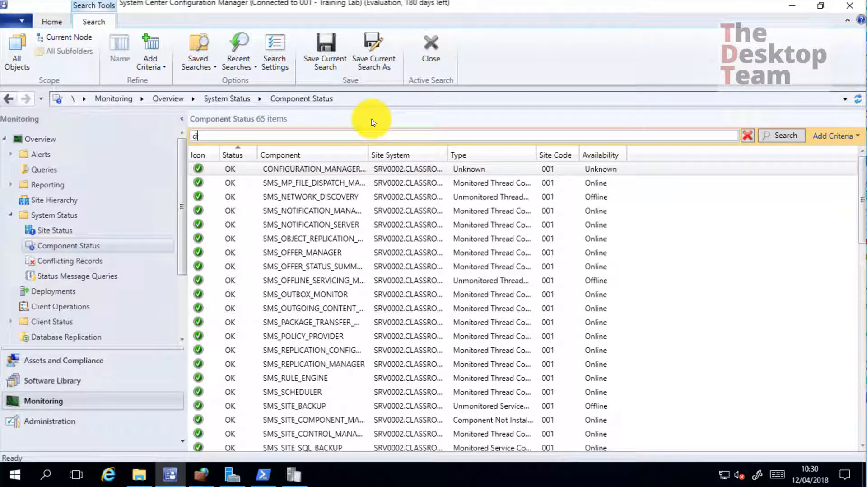
text(ist)
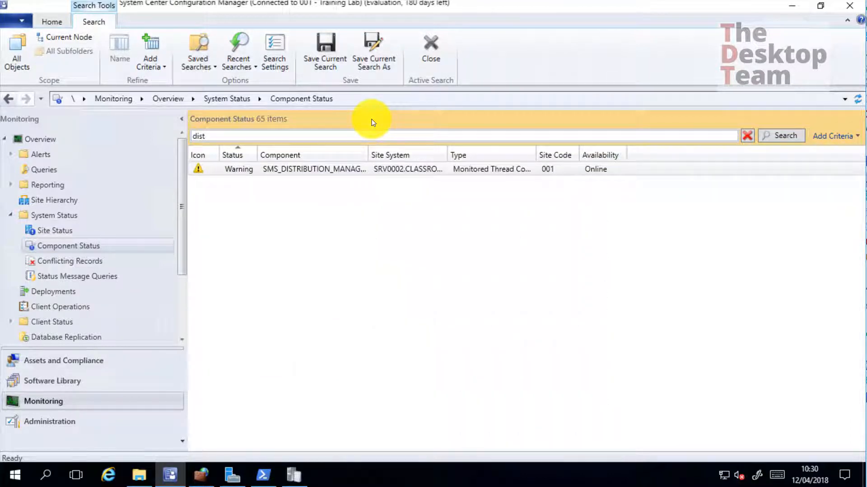
Show all status messages for the SMS_DISTRIBUTION_MANAGER component, with the viewing period set to 1 hour ago.
click(310, 169)
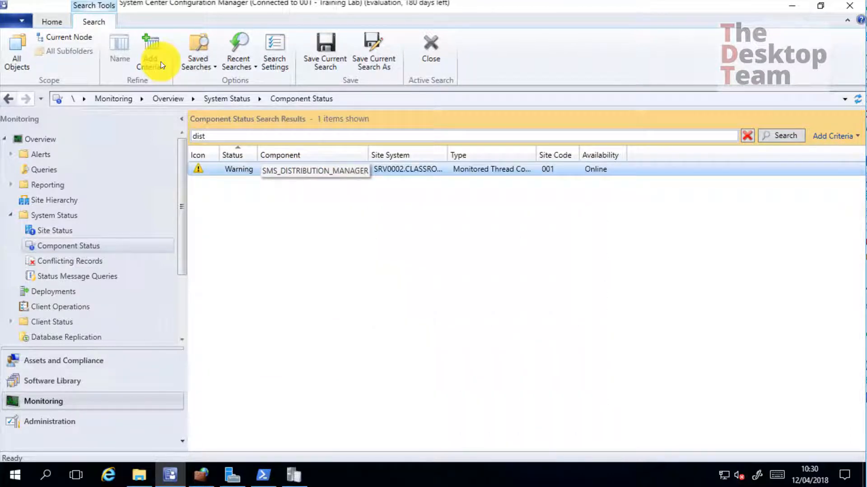
right_click(315, 170)
mouse_move(348, 179)
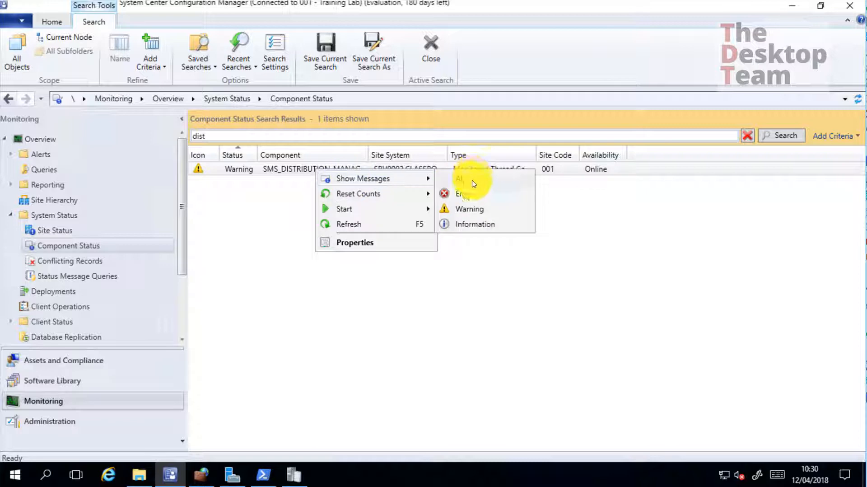
click(473, 184)
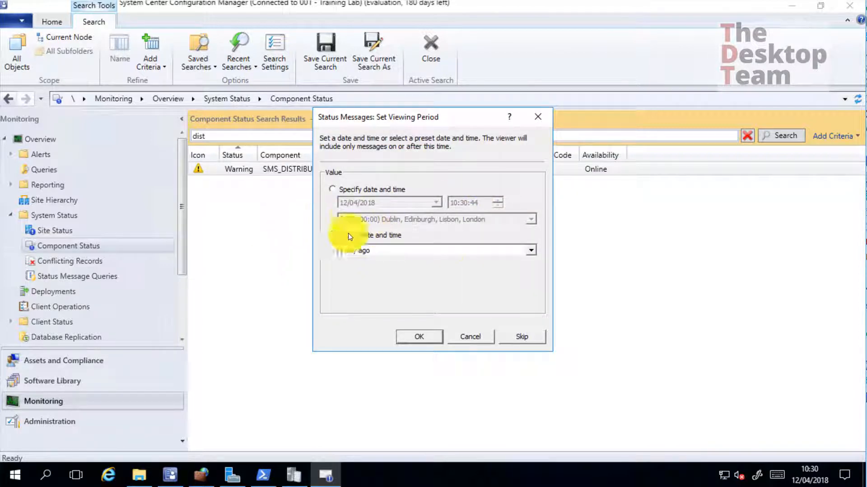
click(531, 250)
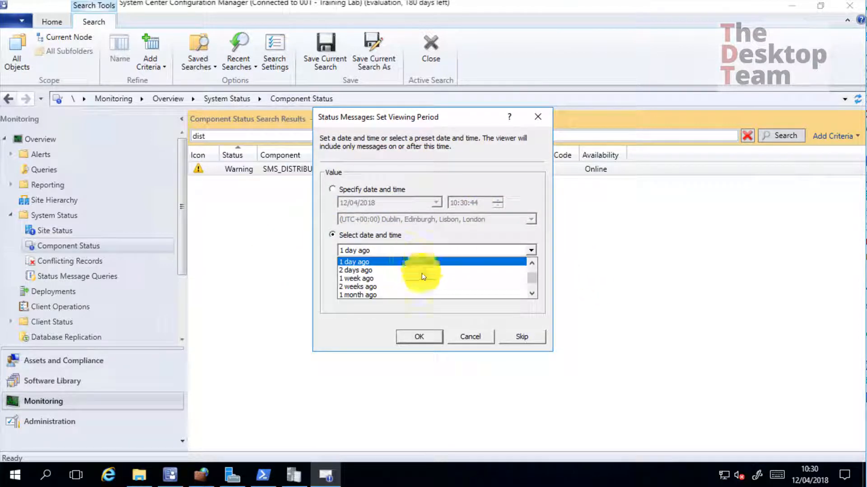
scroll(531, 285, down, 3)
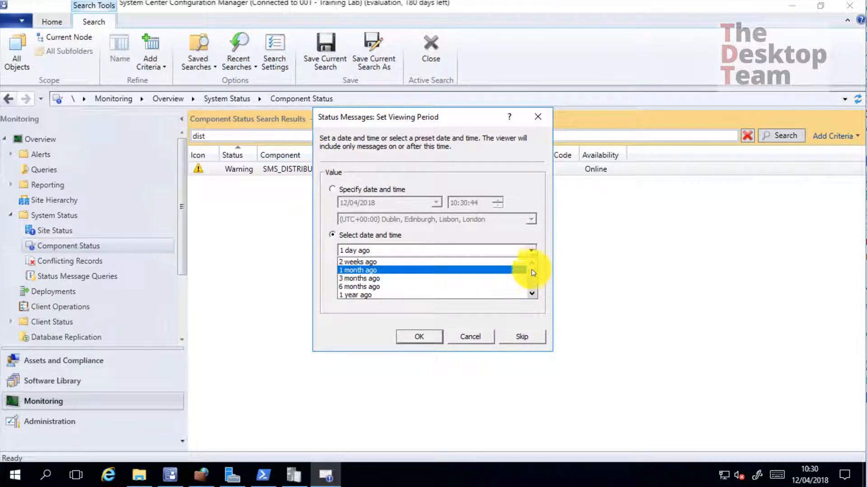
scroll(474, 266, up, 3)
click(386, 261)
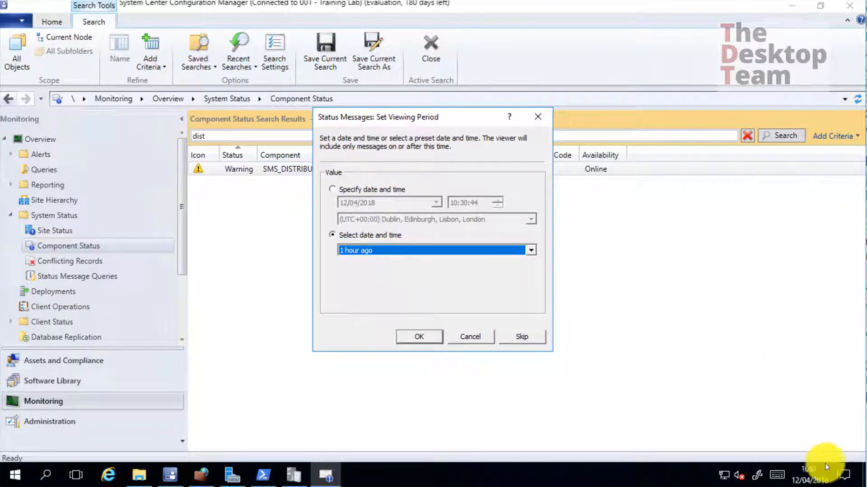
click(419, 337)
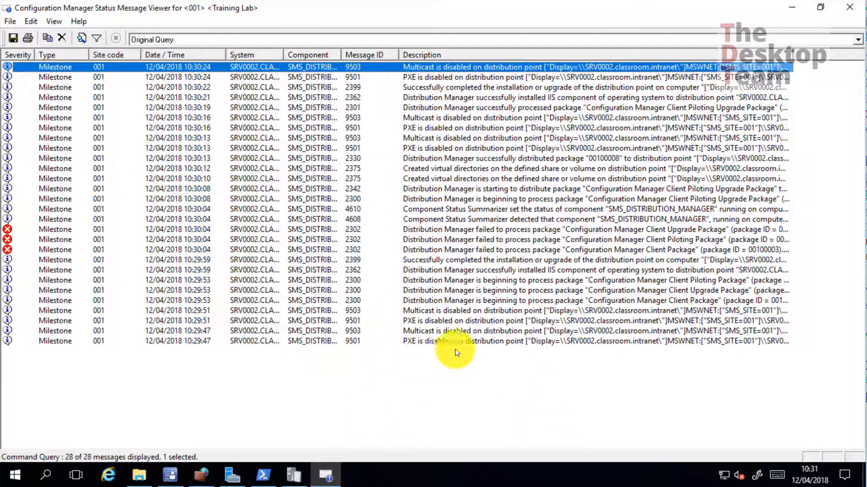
Examine the message ID 2302 package processing errors, stepping from the Client Package to the Client Upgrade Package details, and close the details.
click(43, 250)
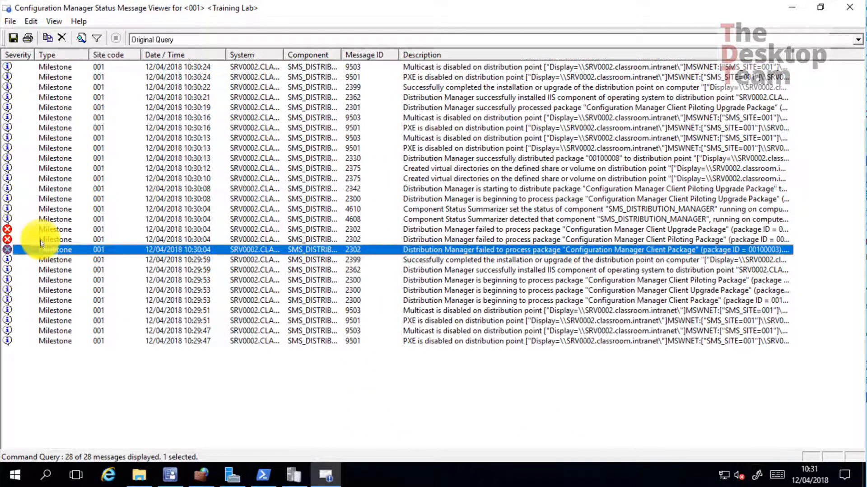
click(43, 240)
click(44, 230)
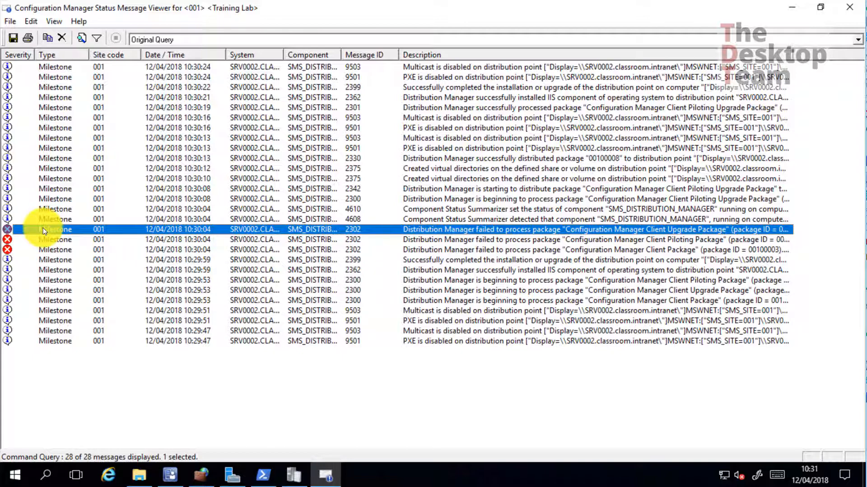
click(358, 252)
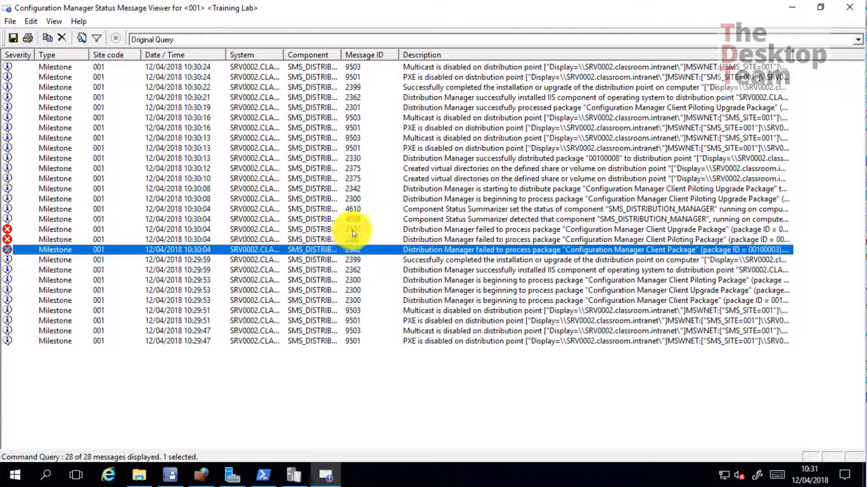
double_click(439, 252)
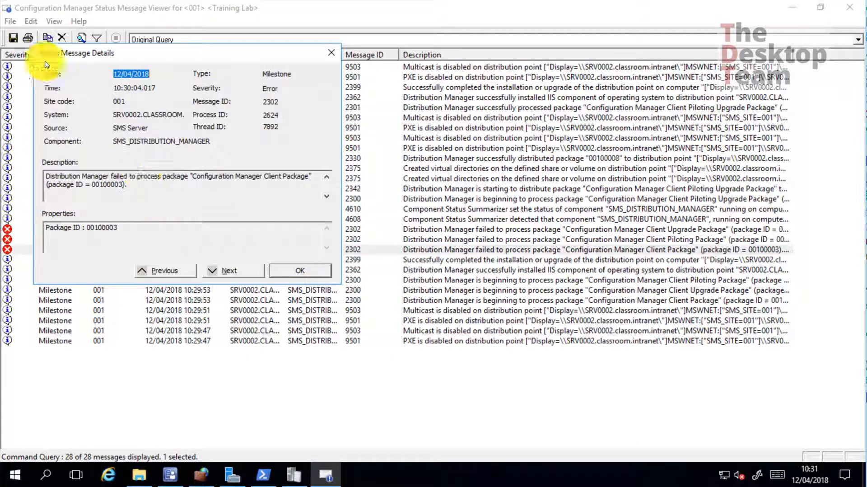
drag(202, 176, 285, 181)
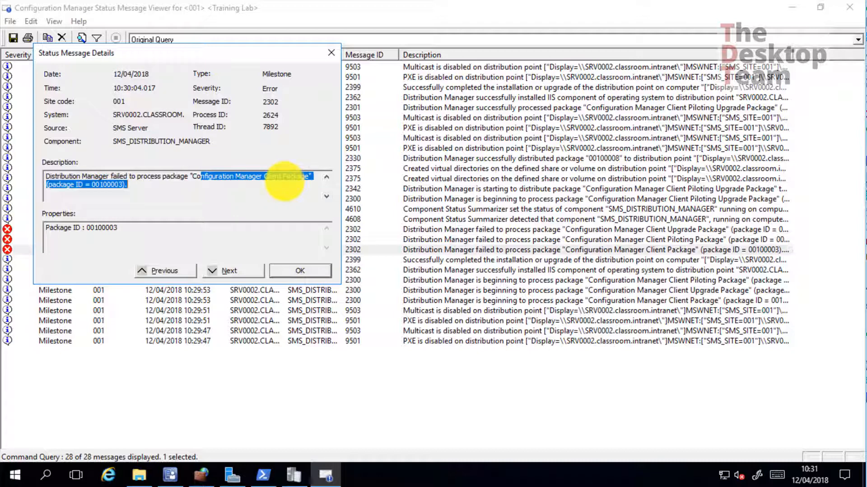
click(292, 187)
click(179, 272)
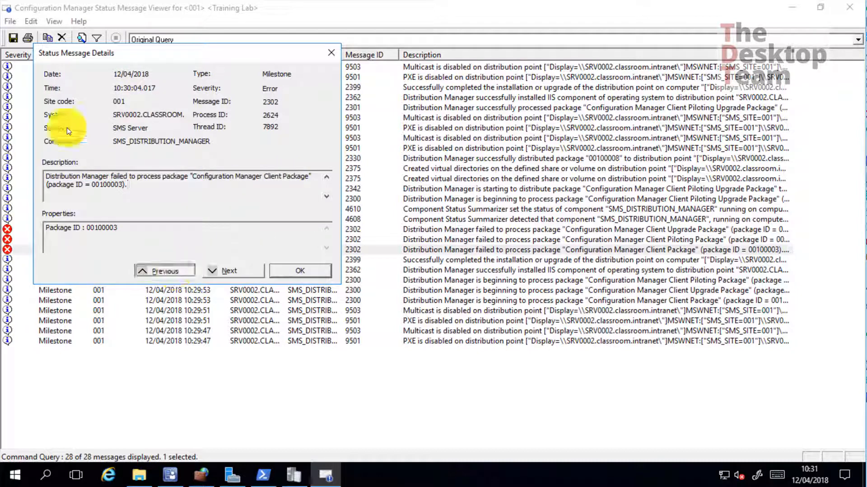
click(176, 271)
click(175, 271)
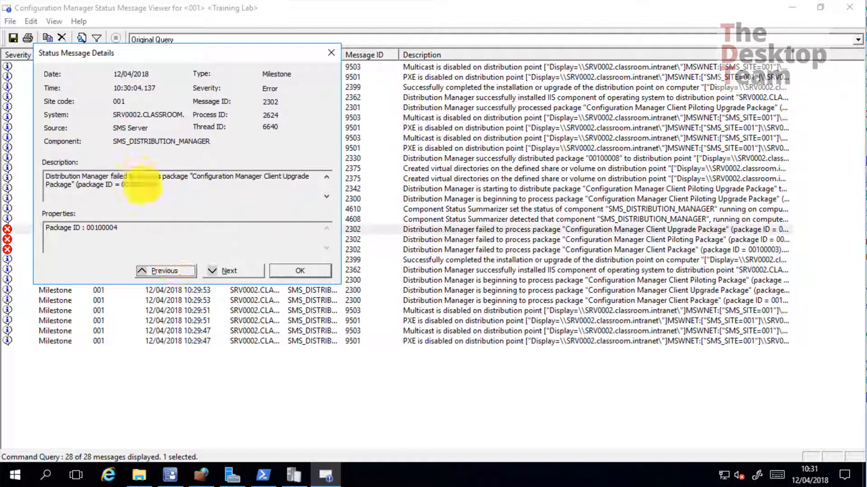
click(307, 271)
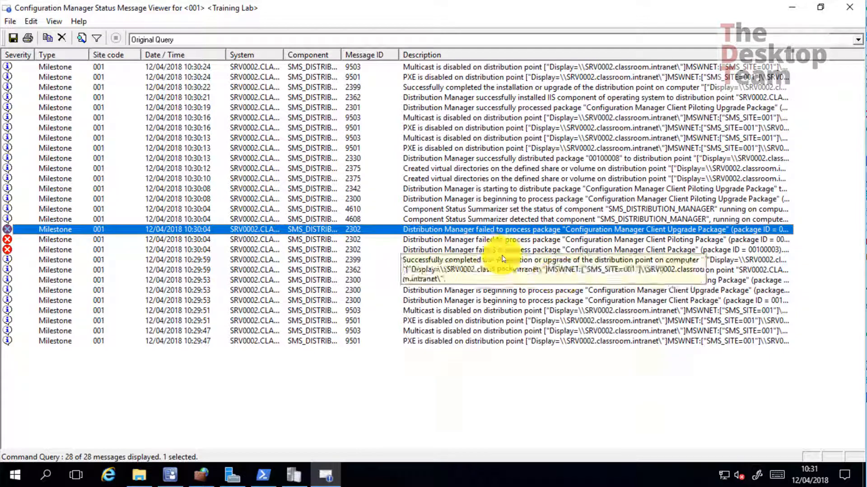
Read the details of the earlier distribution point installation message, ID 2399, and close them.
click(313, 261)
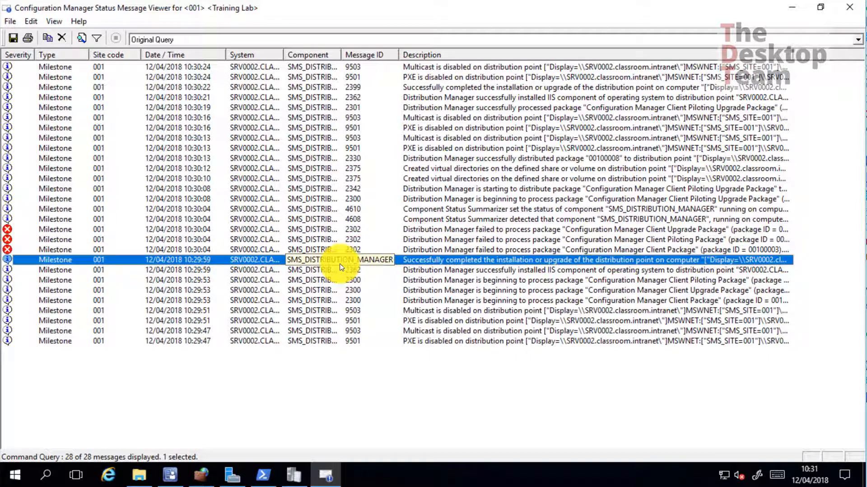
double_click(515, 261)
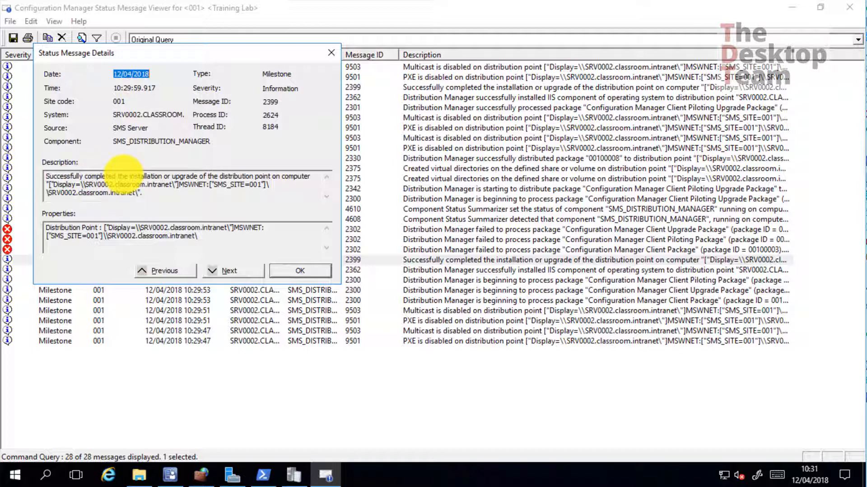
click(191, 183)
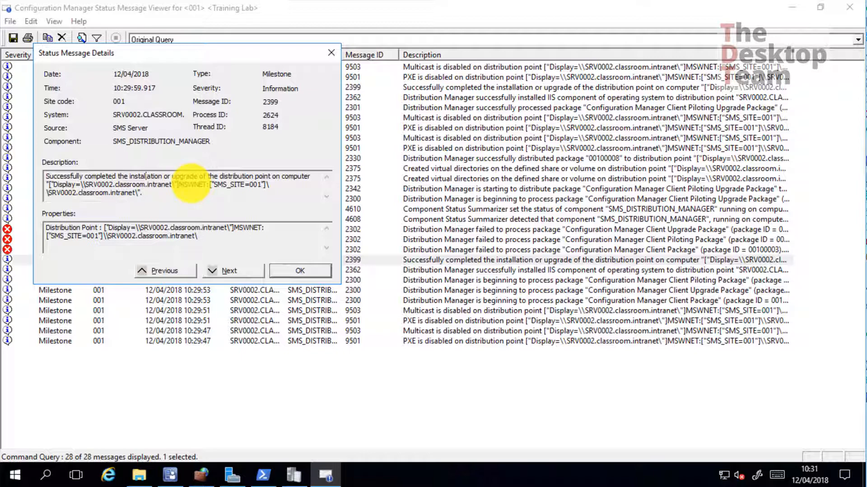
click(310, 270)
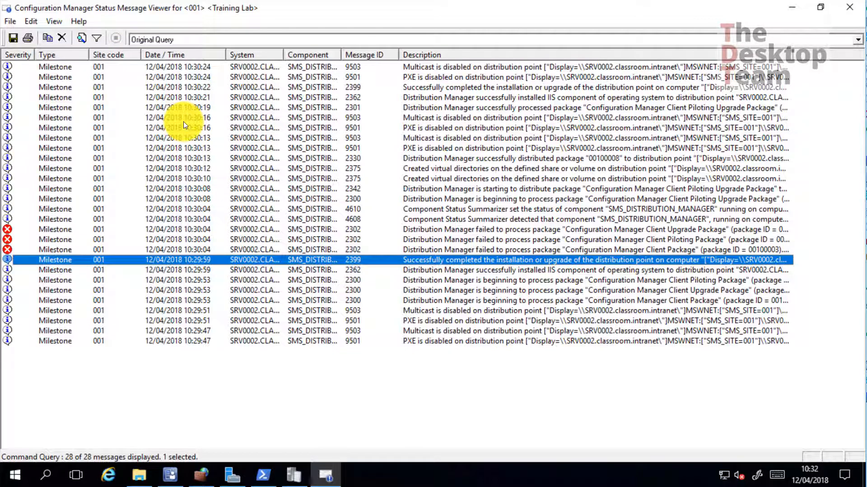
Read the description of the earlier IIS component installation message, ID 2362, and close its details.
click(362, 271)
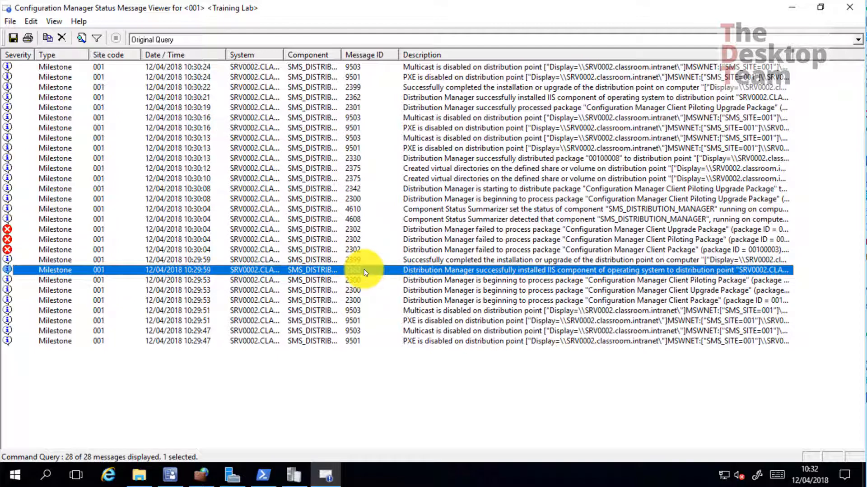
double_click(506, 269)
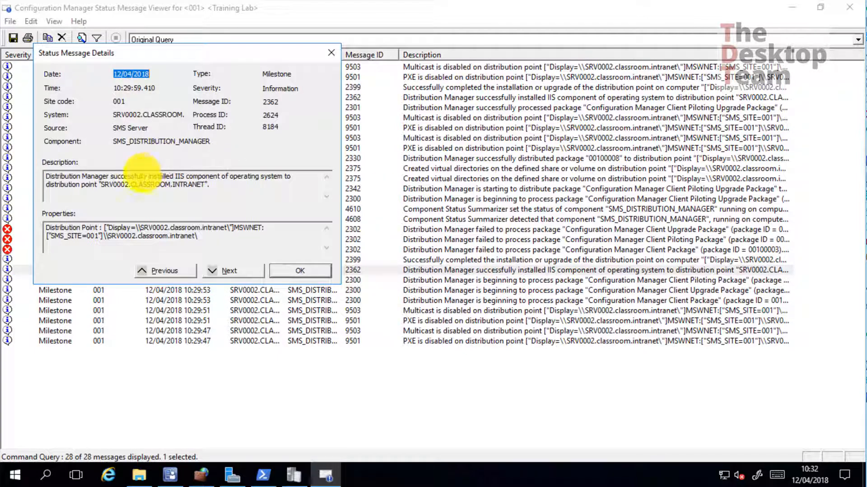
drag(143, 176, 283, 175)
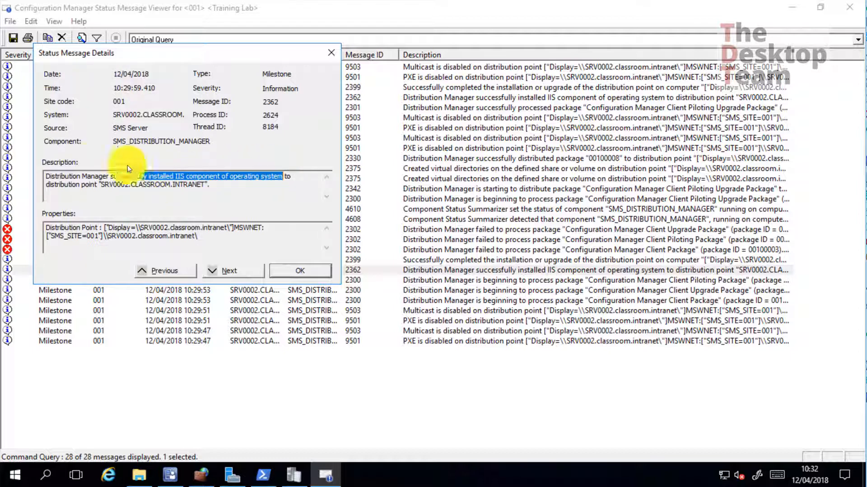
drag(98, 175, 289, 173)
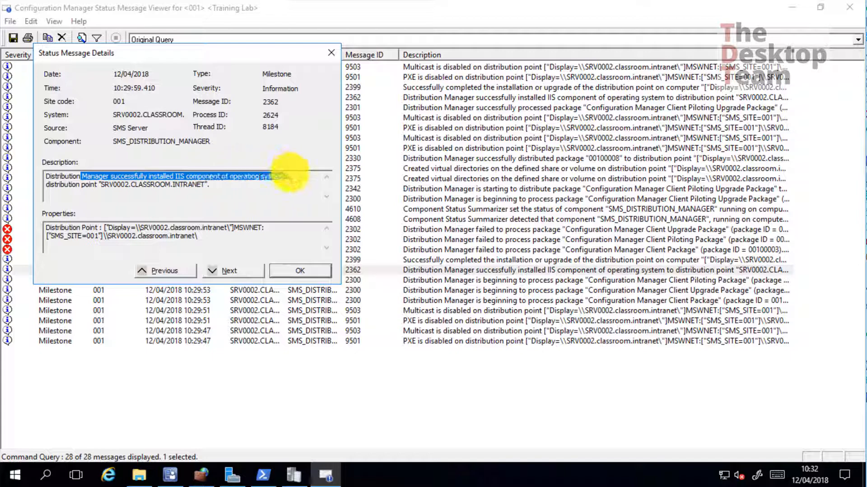
click(289, 173)
click(300, 270)
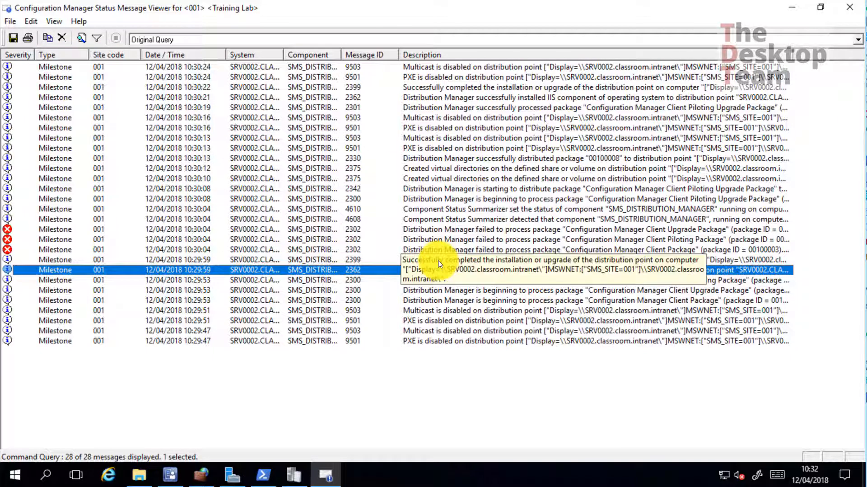
Refresh the status message list and check the three package processing error entries again.
click(361, 127)
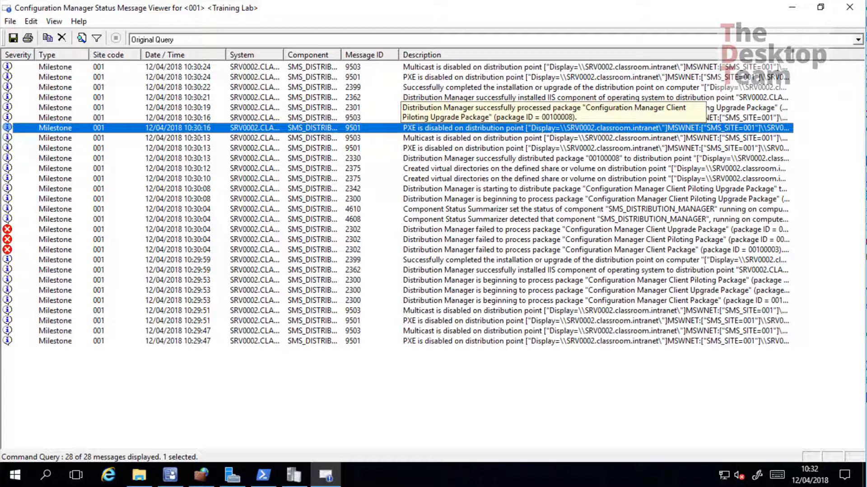
click(442, 118)
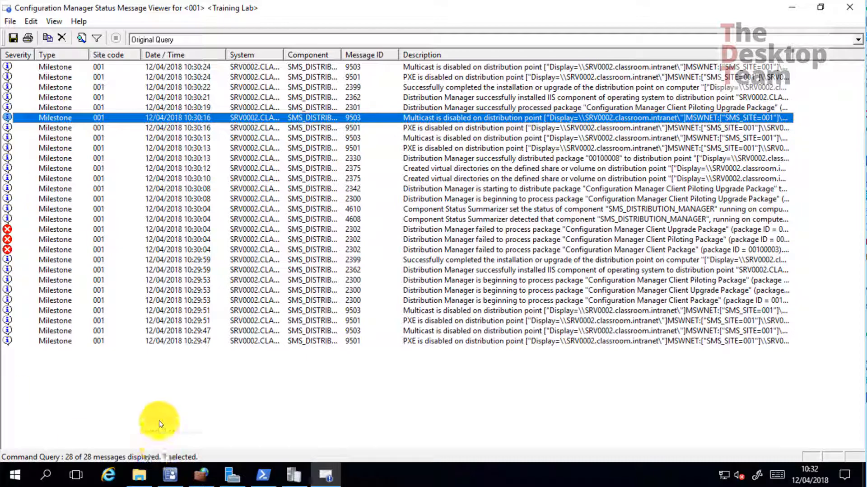
right_click(162, 403)
click(192, 397)
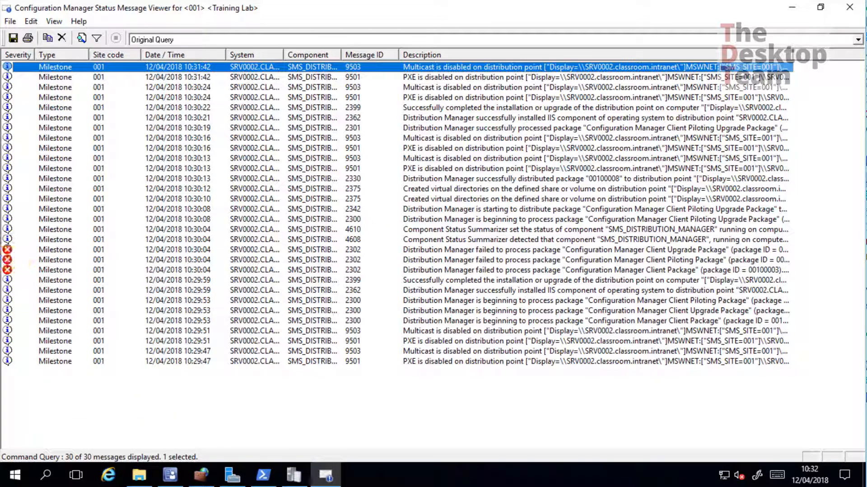
click(13, 250)
click(14, 260)
click(15, 270)
click(14, 260)
click(13, 249)
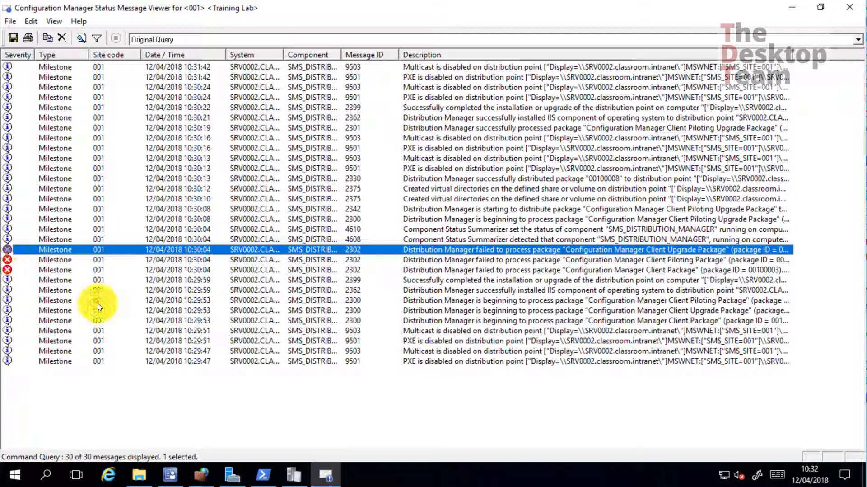
Return to the Configuration Manager console, collapse System Status, and show Content Status under Distribution Status.
click(172, 478)
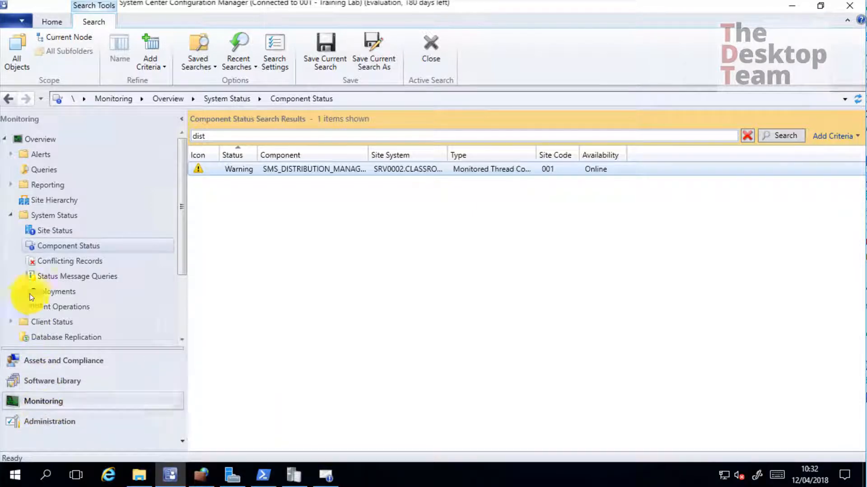
click(11, 215)
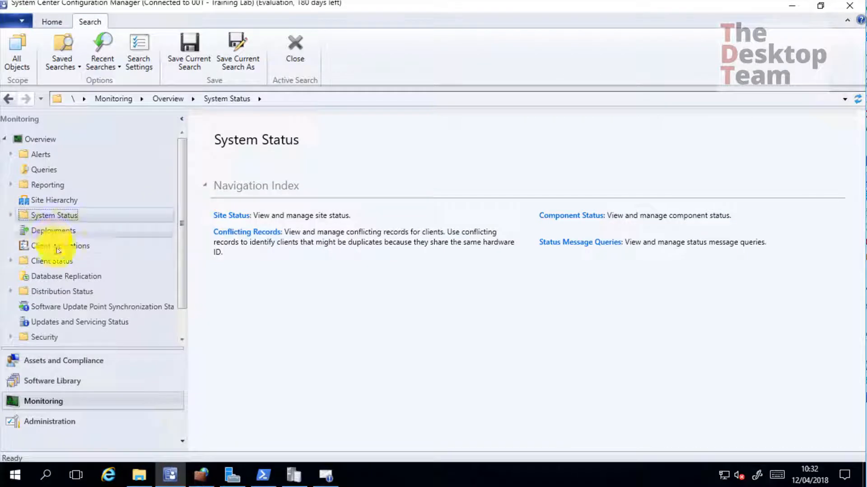
click(10, 292)
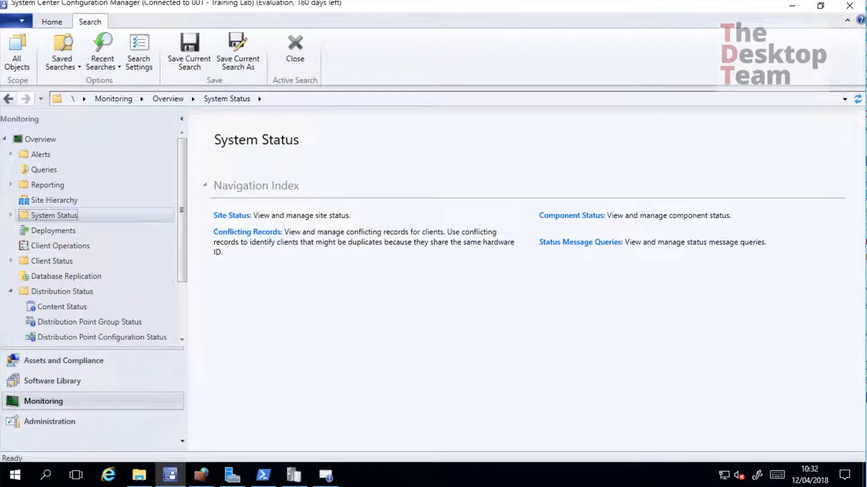
click(63, 306)
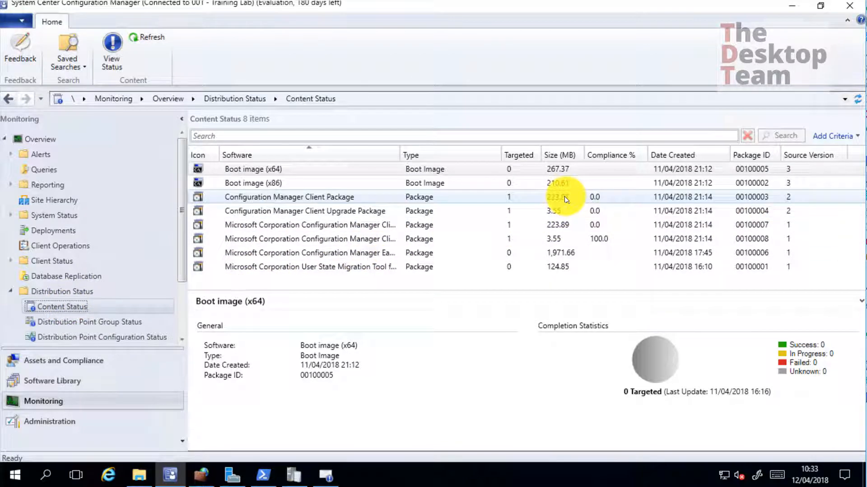
Check the completion statistics of the client, client upgrade and client piloting packages, and view the detailed status of the Configuration Manager Client Package.
click(566, 199)
click(555, 210)
click(556, 226)
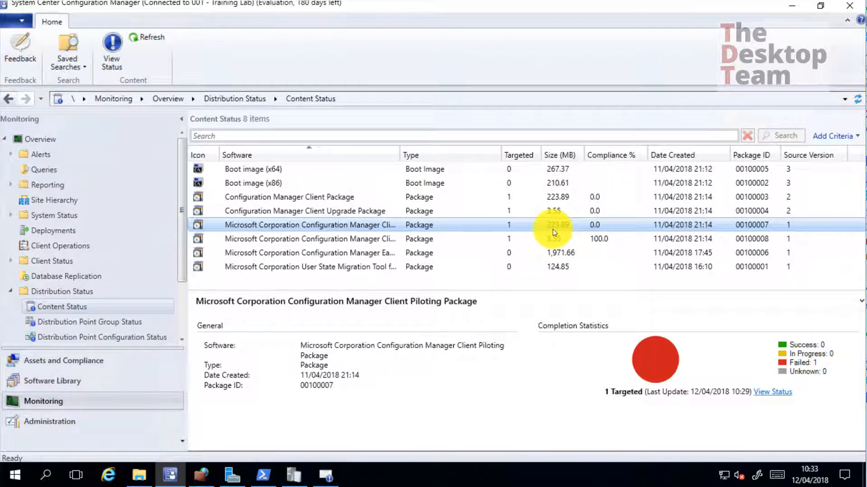
click(560, 213)
click(567, 197)
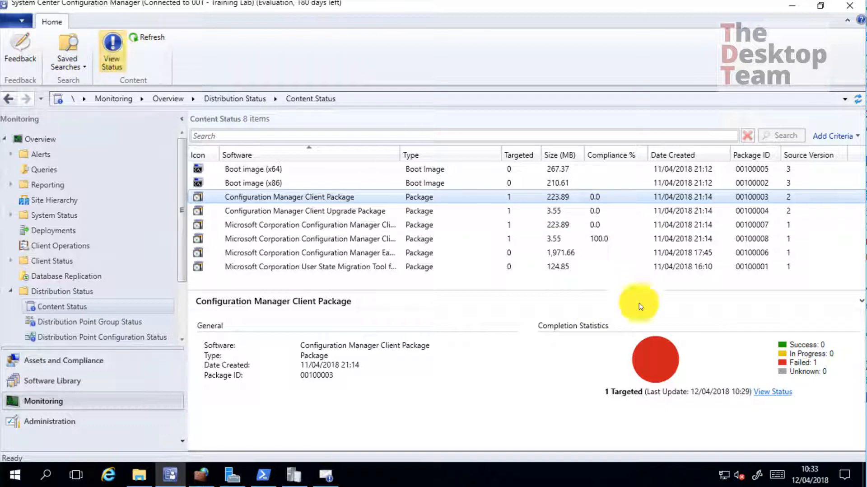
click(770, 394)
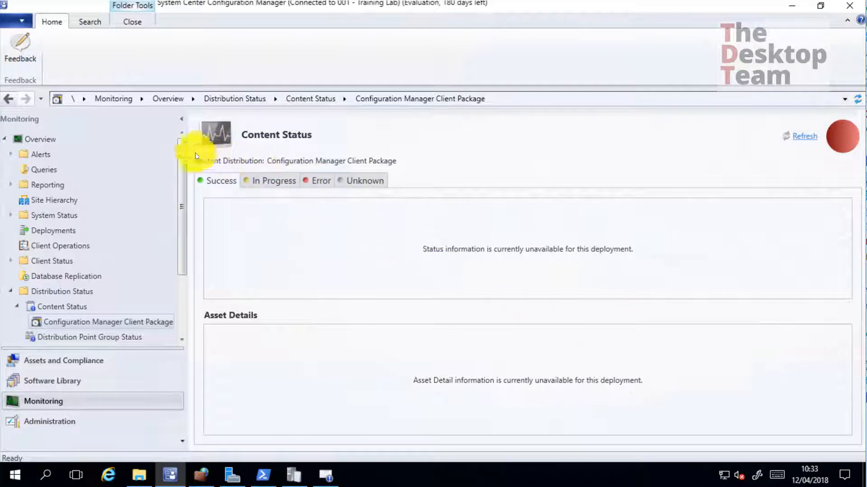
Examine the Configuration Manager Client Package's error status, widen the asset details' Device column, and check the actions available for the SRV0002 entry.
click(318, 180)
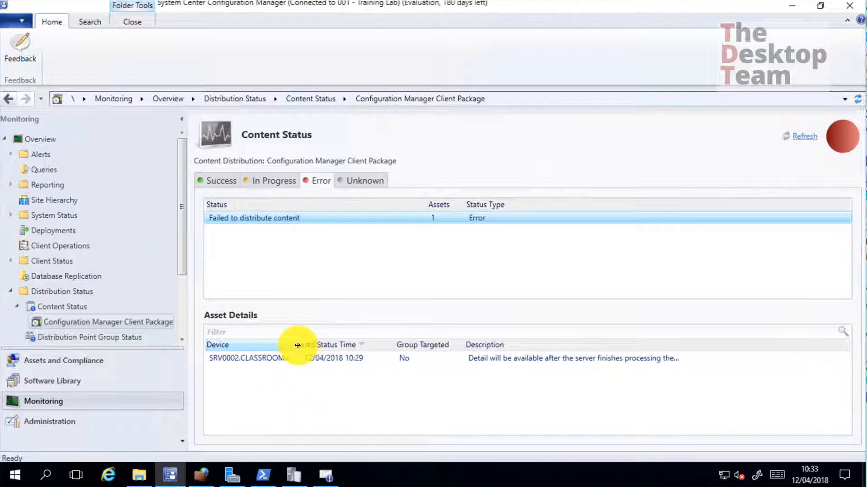
drag(299, 344, 333, 337)
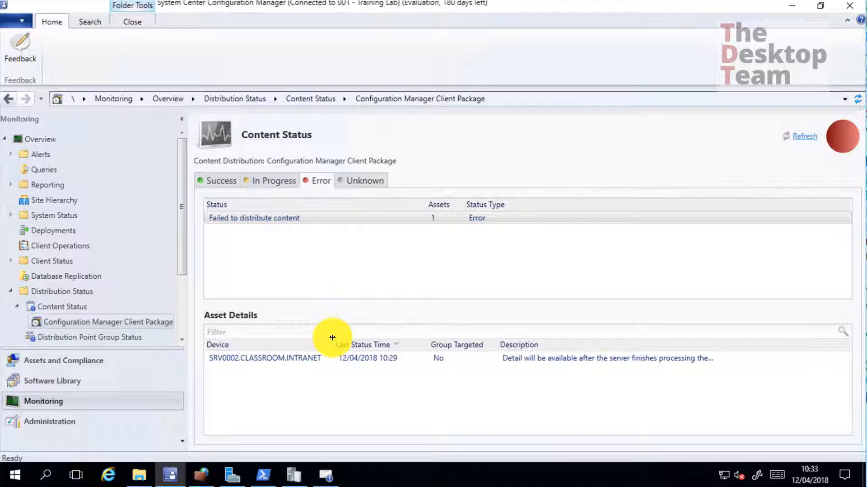
click(311, 358)
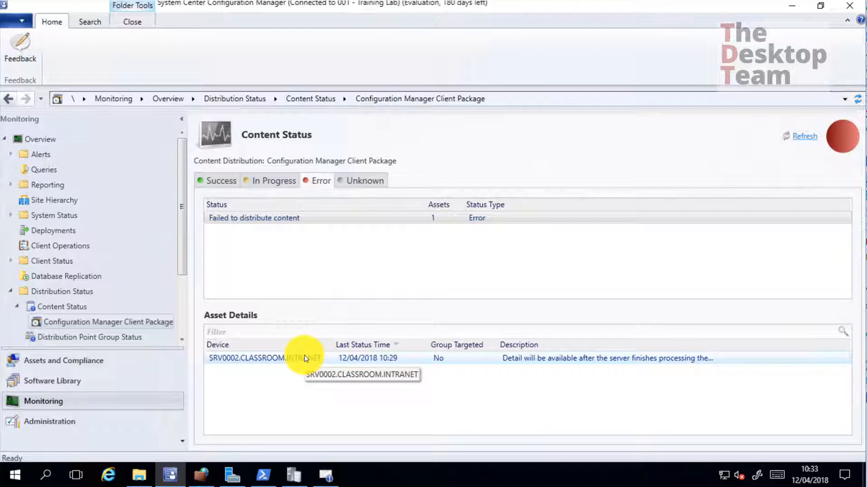
right_click(305, 358)
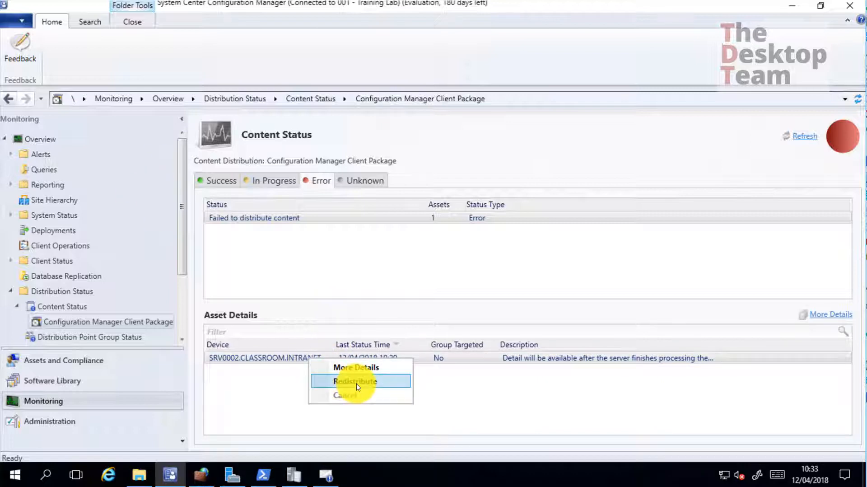
click(475, 398)
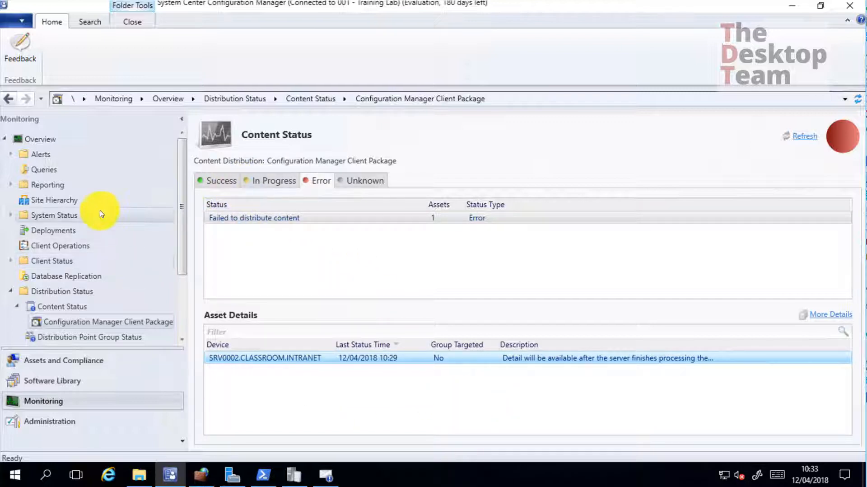
Close the Configuration Manager Client Package node under Content Status.
scroll(99, 211, down, 3)
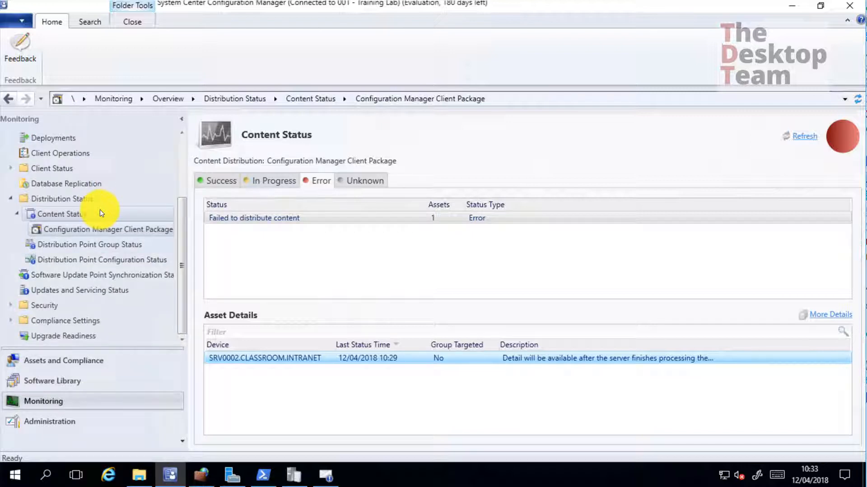
right_click(110, 229)
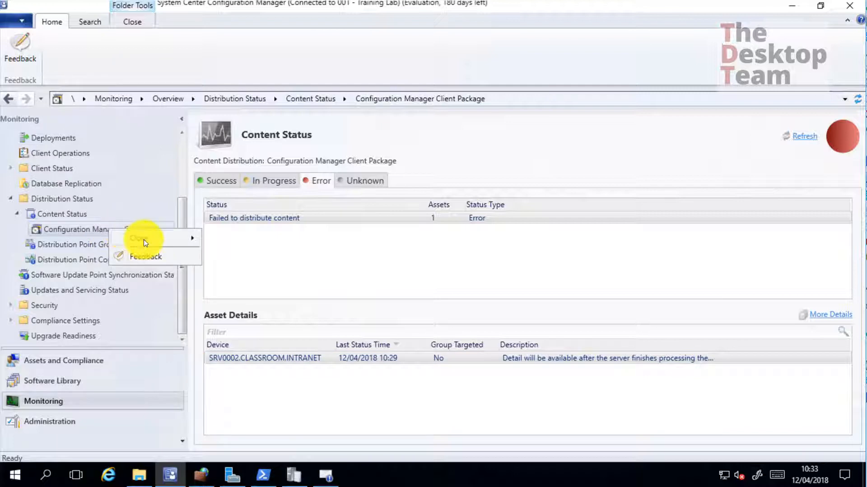
mouse_move(144, 240)
click(228, 236)
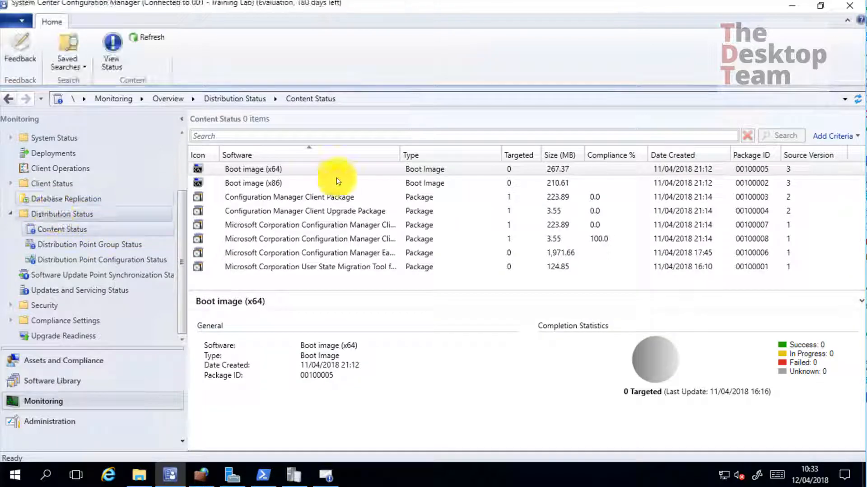
Highlight the client, client upgrade and client piloting packages together in the Content Status list to review their compliance.
click(606, 198)
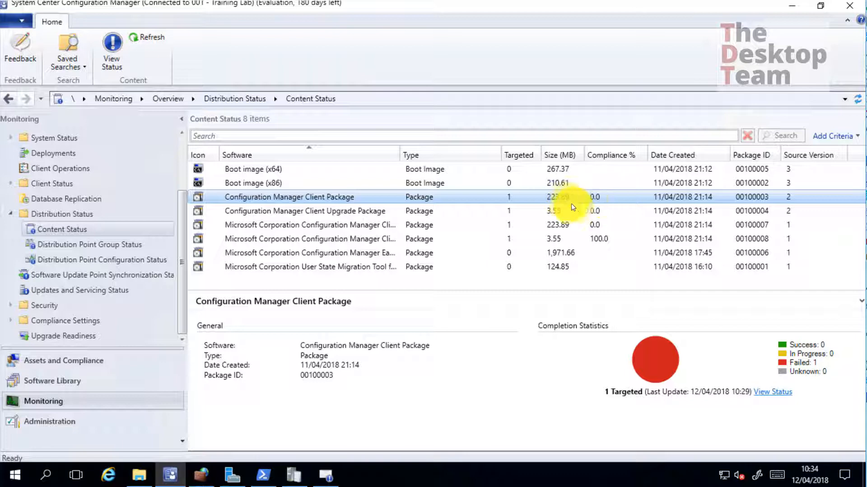
shift+click(572, 230)
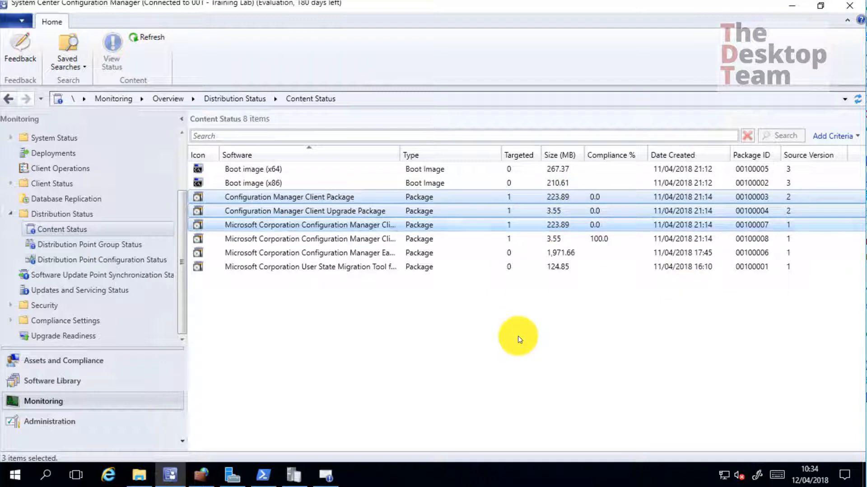
click(519, 338)
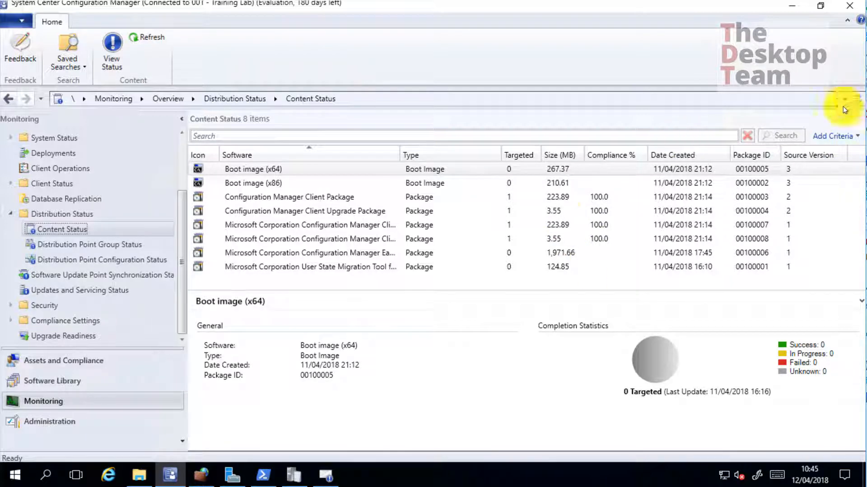
Check the completion statistics of the client, client upgrade, client piloting and client piloting upgrade packages.
click(341, 197)
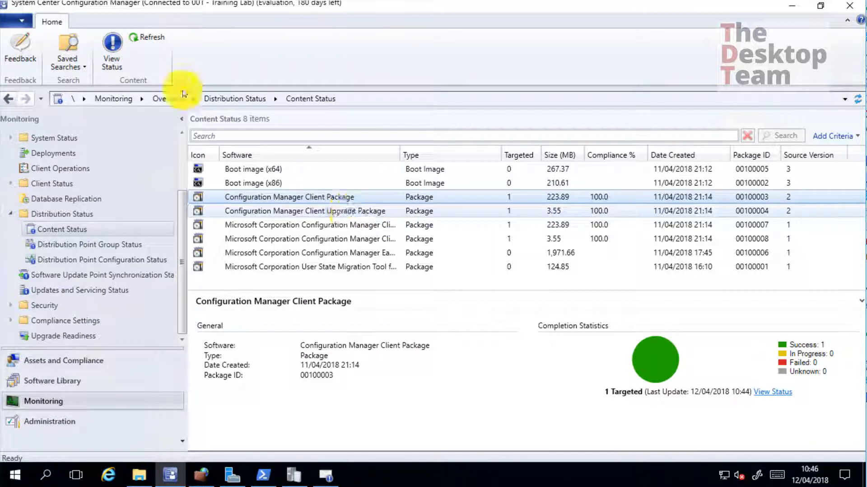
click(349, 211)
click(351, 225)
click(354, 238)
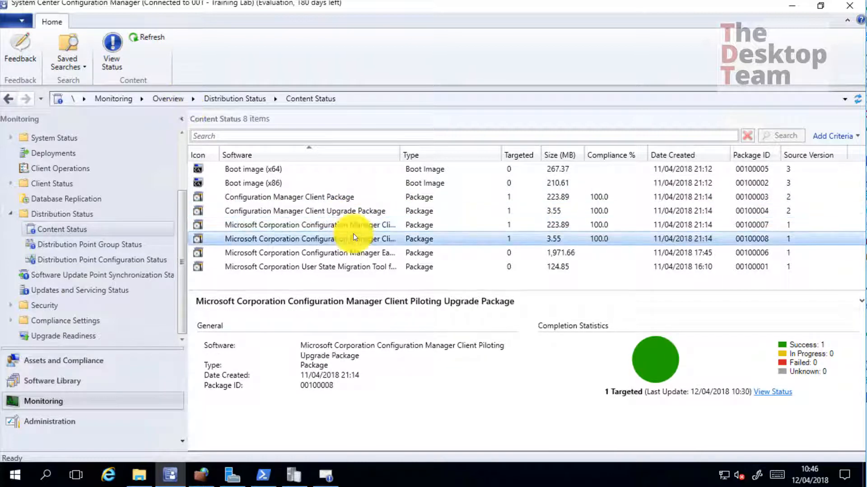
View the Configuration Manager Client Package's success status and check the actions available for its distribution point asset.
click(397, 197)
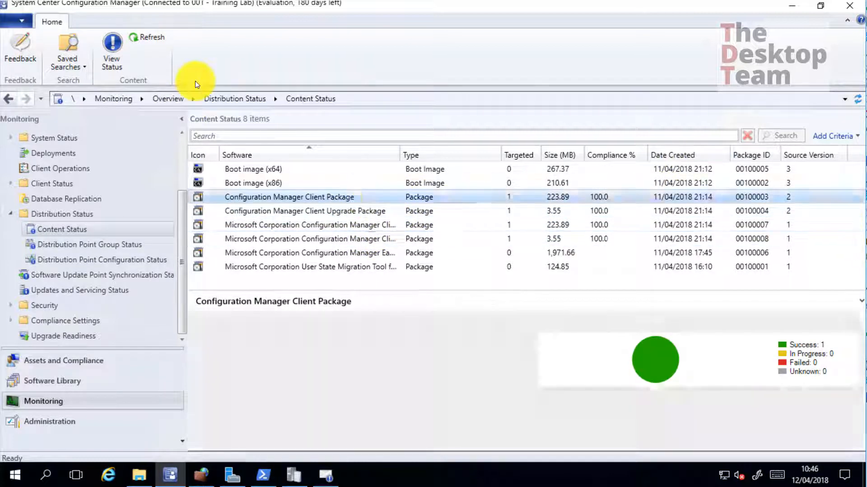
right_click(377, 196)
click(394, 208)
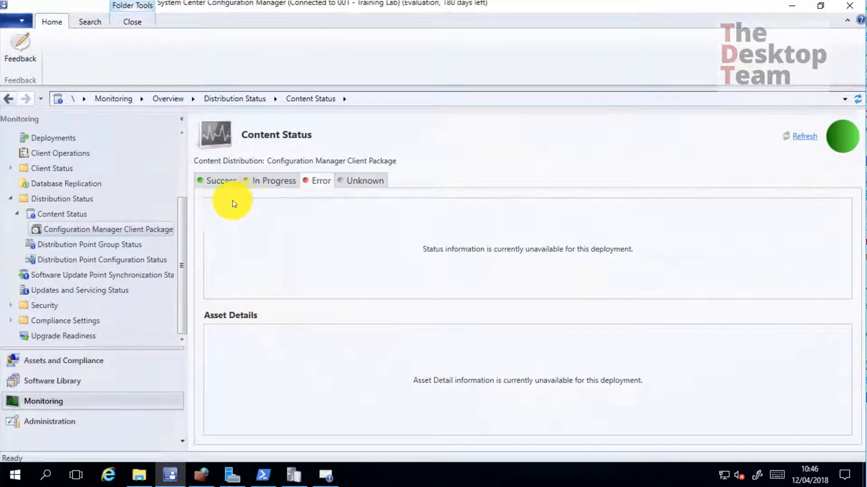
click(219, 181)
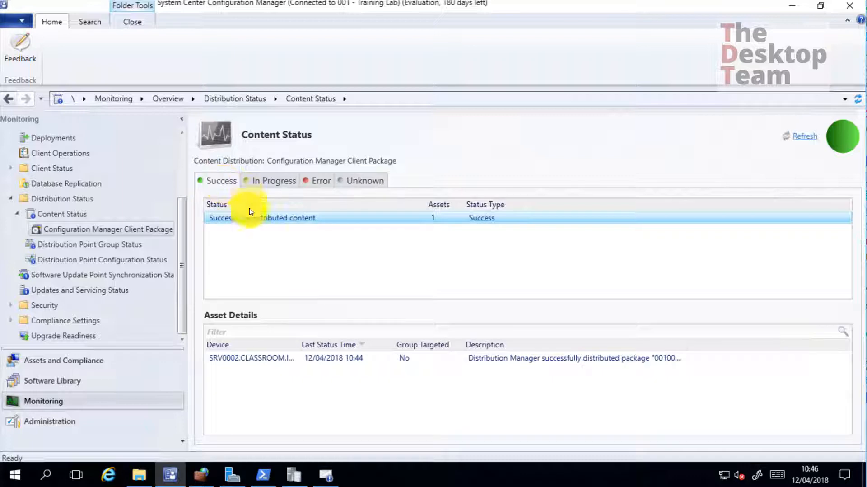
right_click(331, 355)
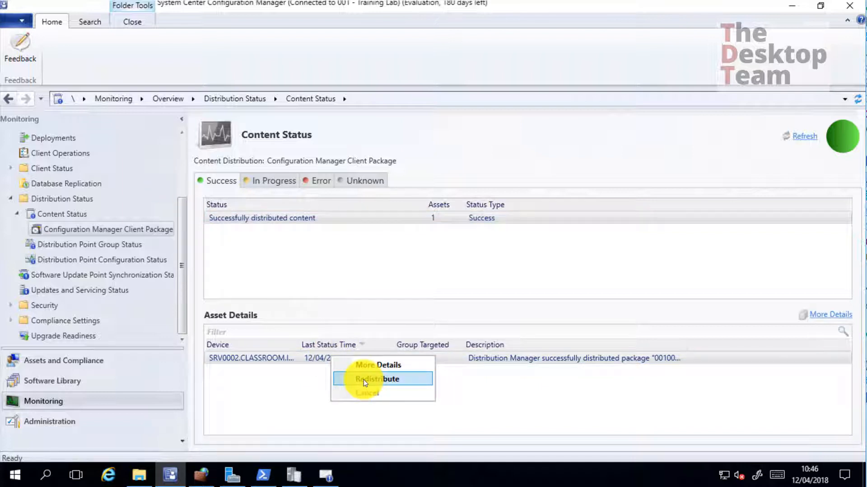
Return to the Content Status list and view the detailed status of the Microsoft Corporation Configuration Manager Client Piloting Package.
click(94, 218)
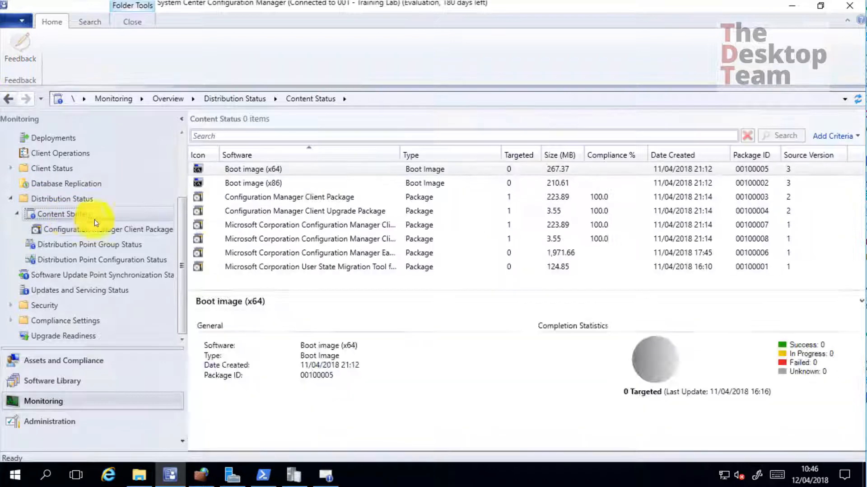
right_click(527, 215)
click(495, 226)
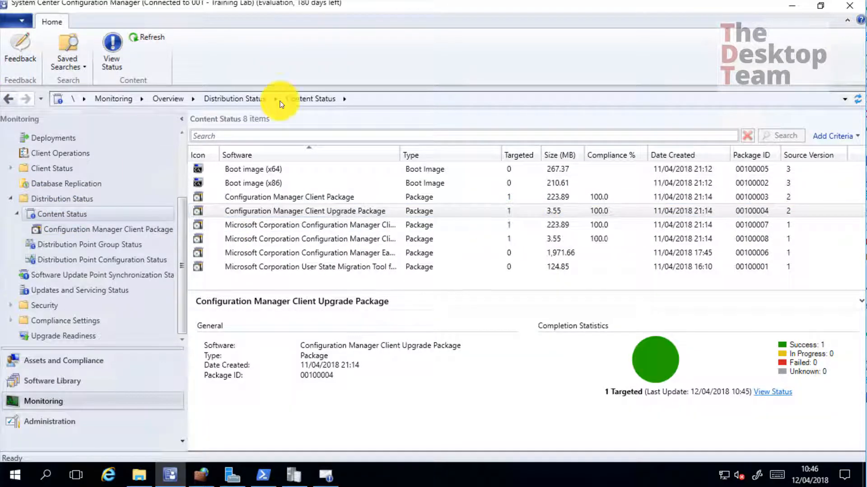
right_click(502, 225)
click(524, 230)
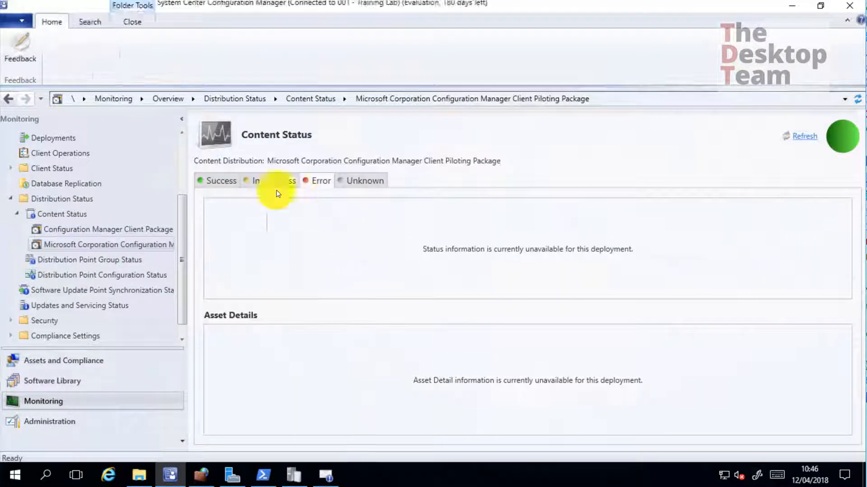
click(68, 215)
right_click(570, 229)
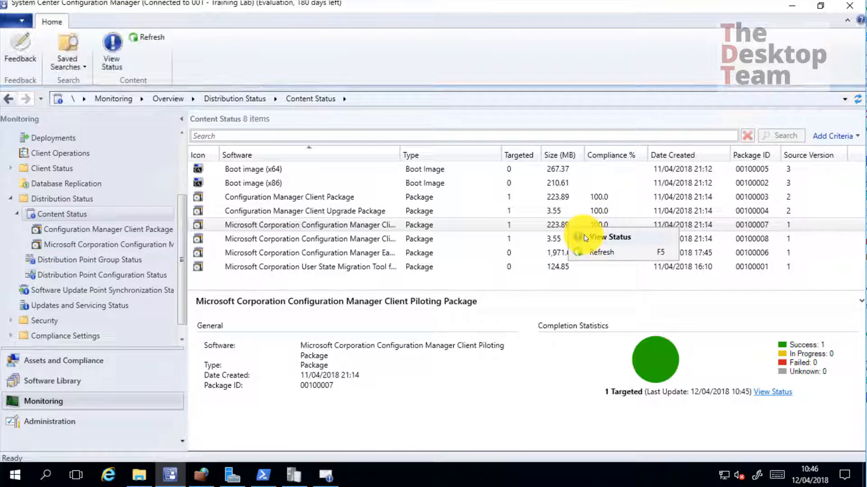
click(585, 237)
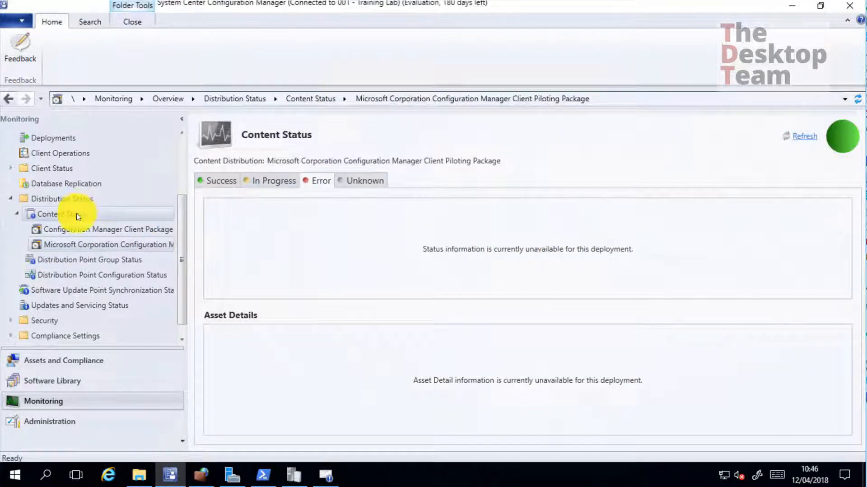
View the detailed status of the Configuration Manager Client Package again and of the Configuration Manager Client Upgrade Package.
click(78, 215)
right_click(601, 201)
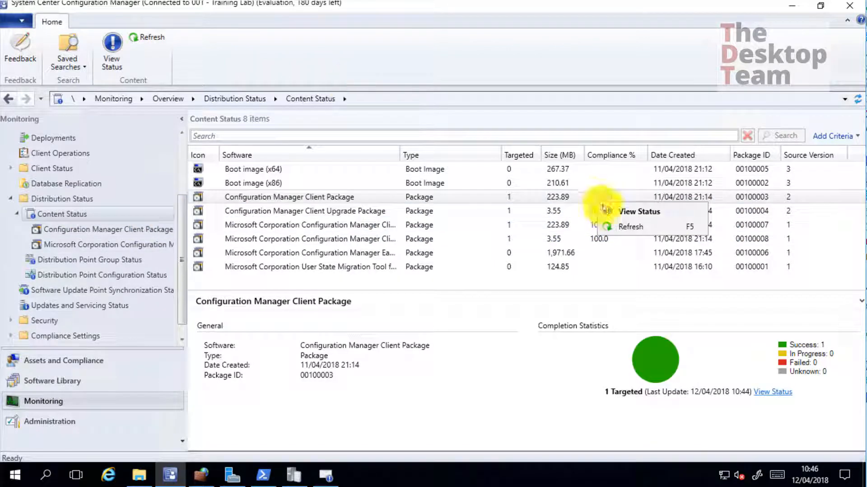
click(632, 211)
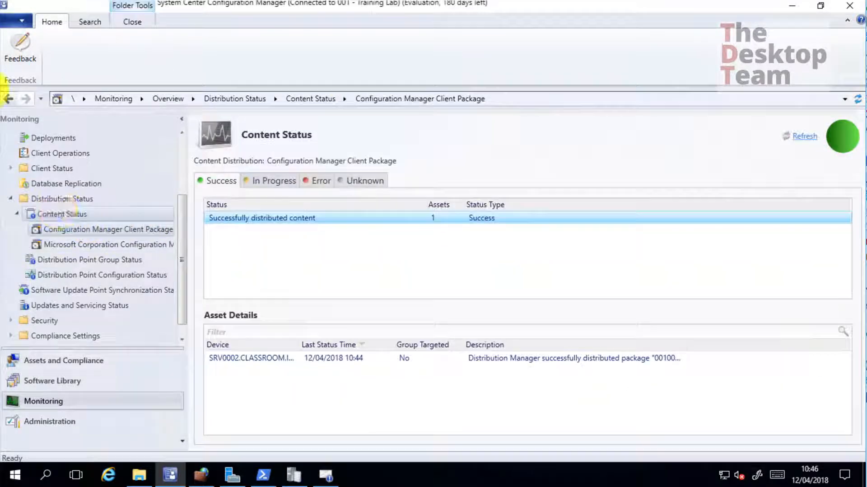
click(61, 215)
right_click(600, 214)
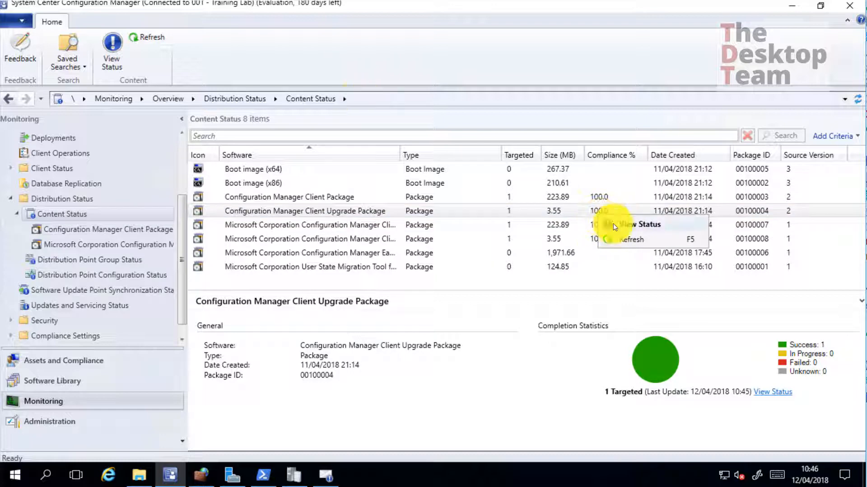
click(615, 224)
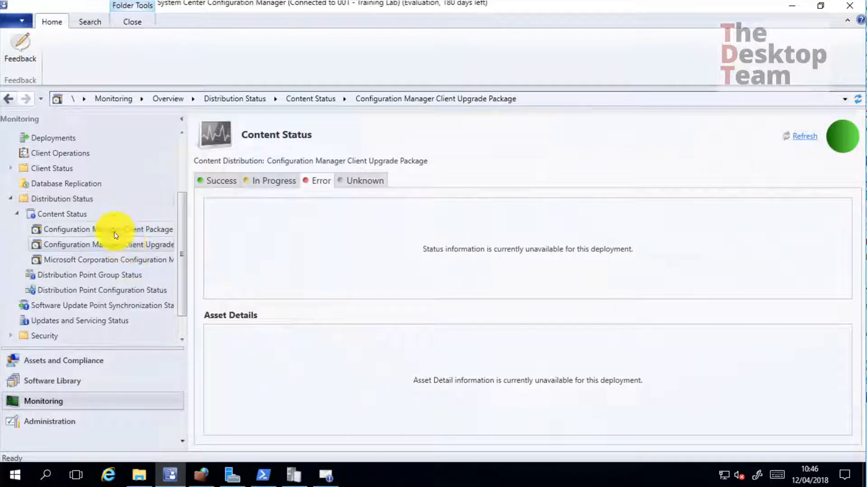
Close all open package status nodes under Content Status.
click(67, 231)
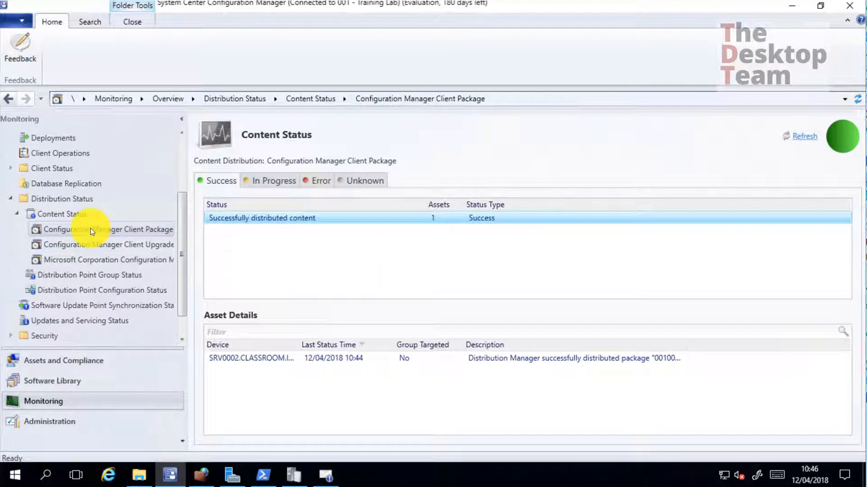
right_click(92, 232)
mouse_move(170, 237)
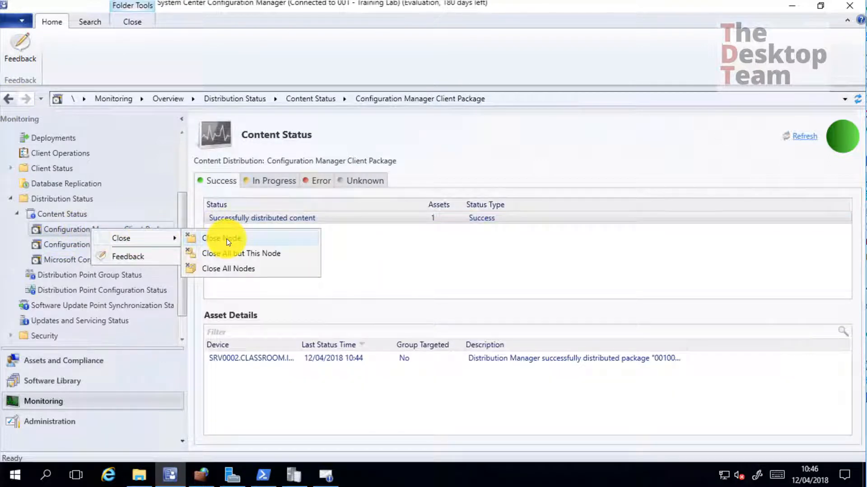
click(216, 267)
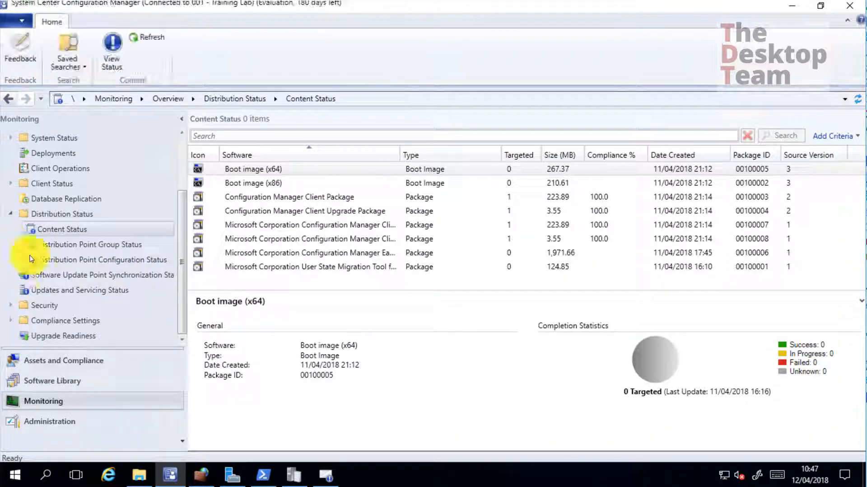